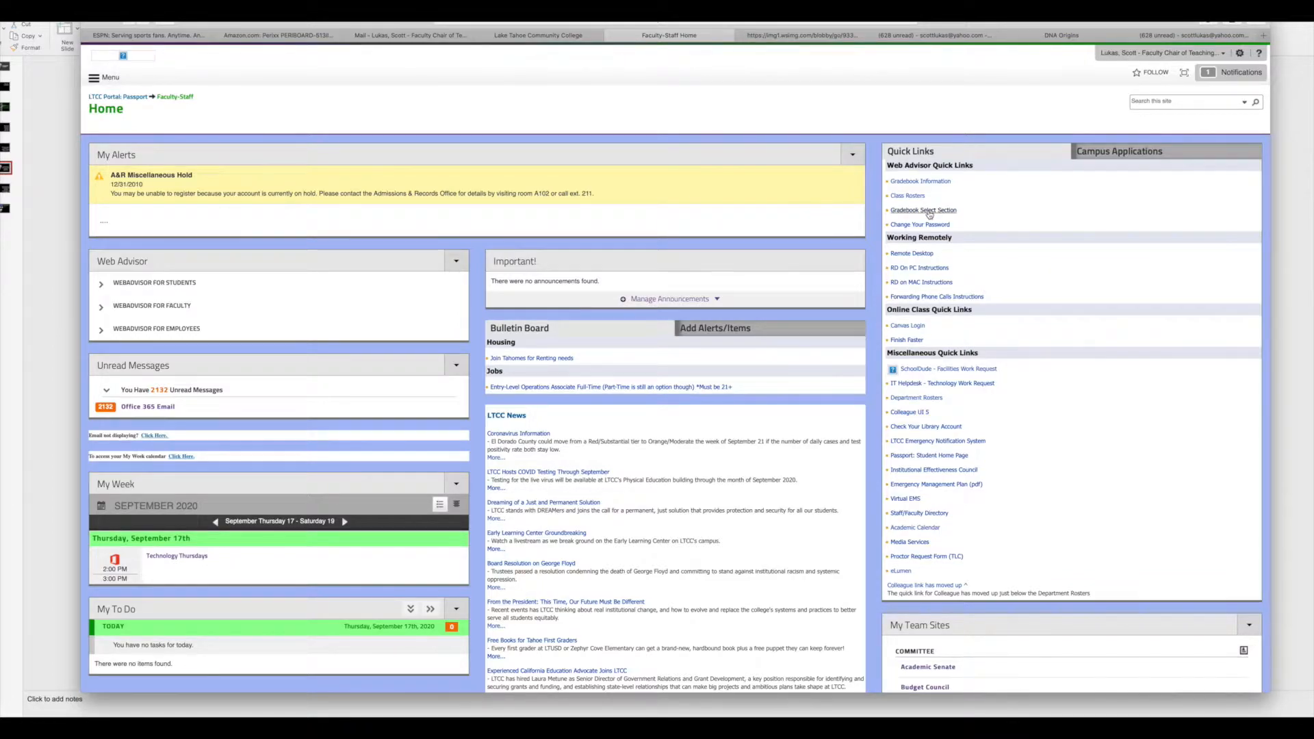
Step: Open the gradebook section selection from the faculty home page and list the sections for the Fall 2020 term
scroll(930, 215, "down", 5)
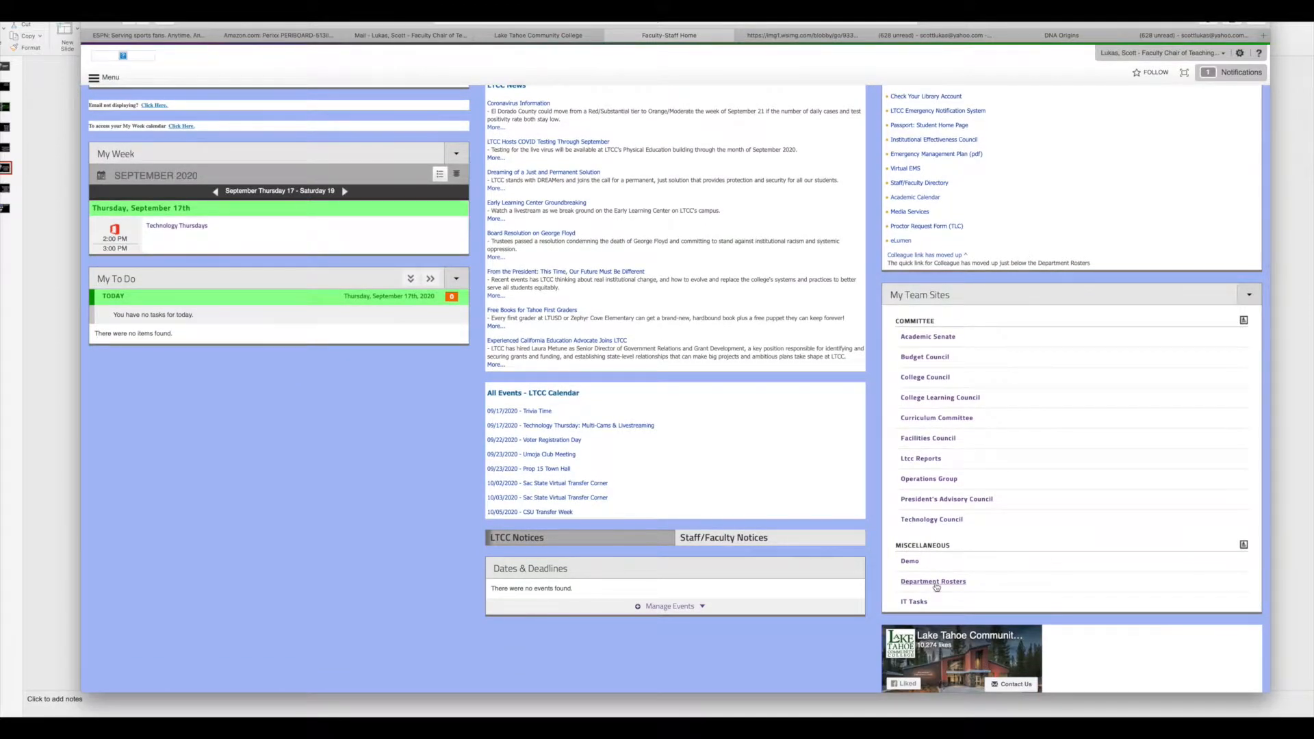
scroll(986, 160, "up", 5)
left_click(925, 212)
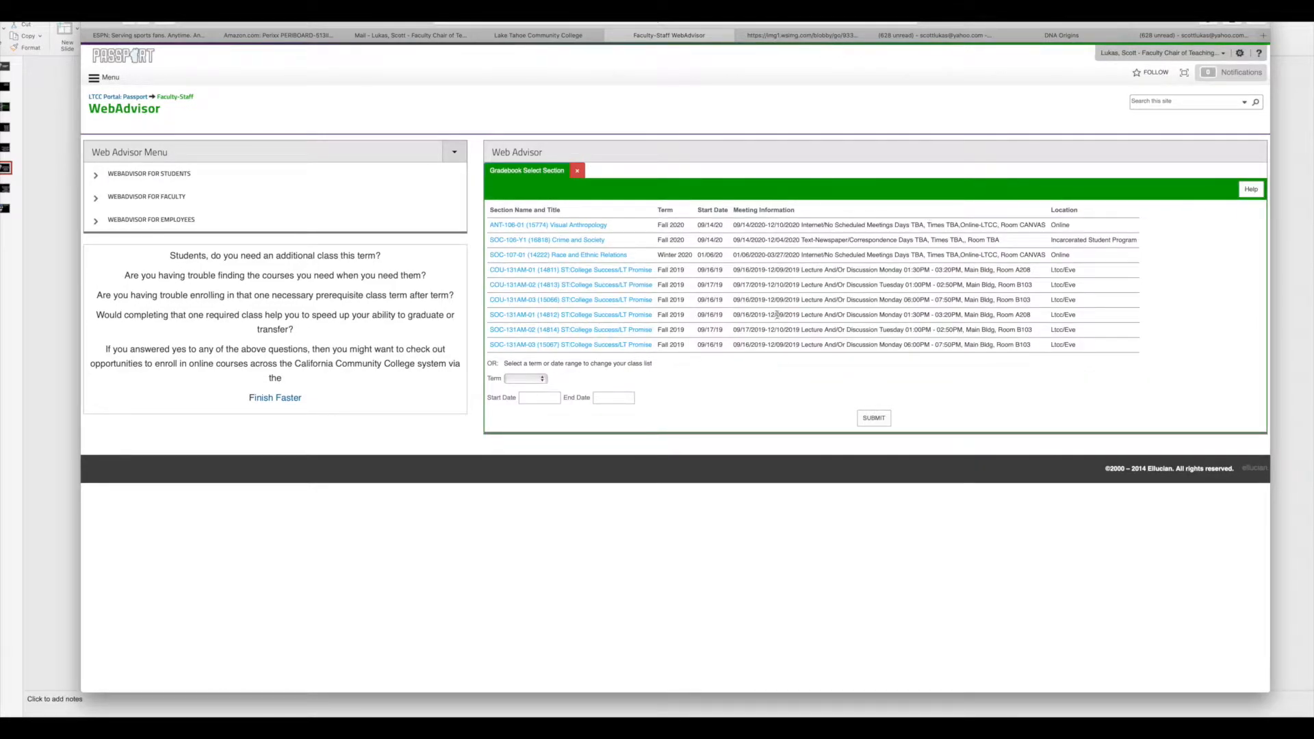
left_click(526, 378)
left_click(535, 387)
left_click(873, 418)
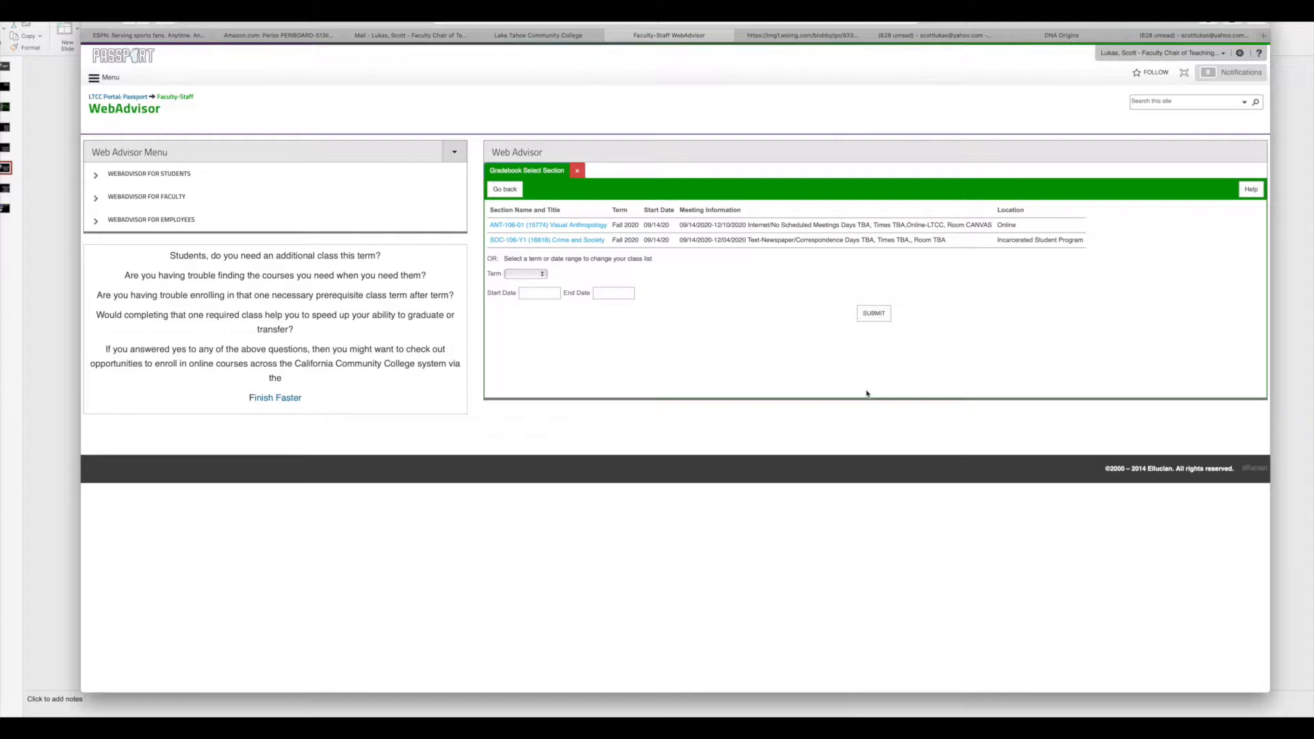
Step: View the gradebook setup wizard for ANT-106-01 Visual Anthropology and return to the section list
left_click(577, 225)
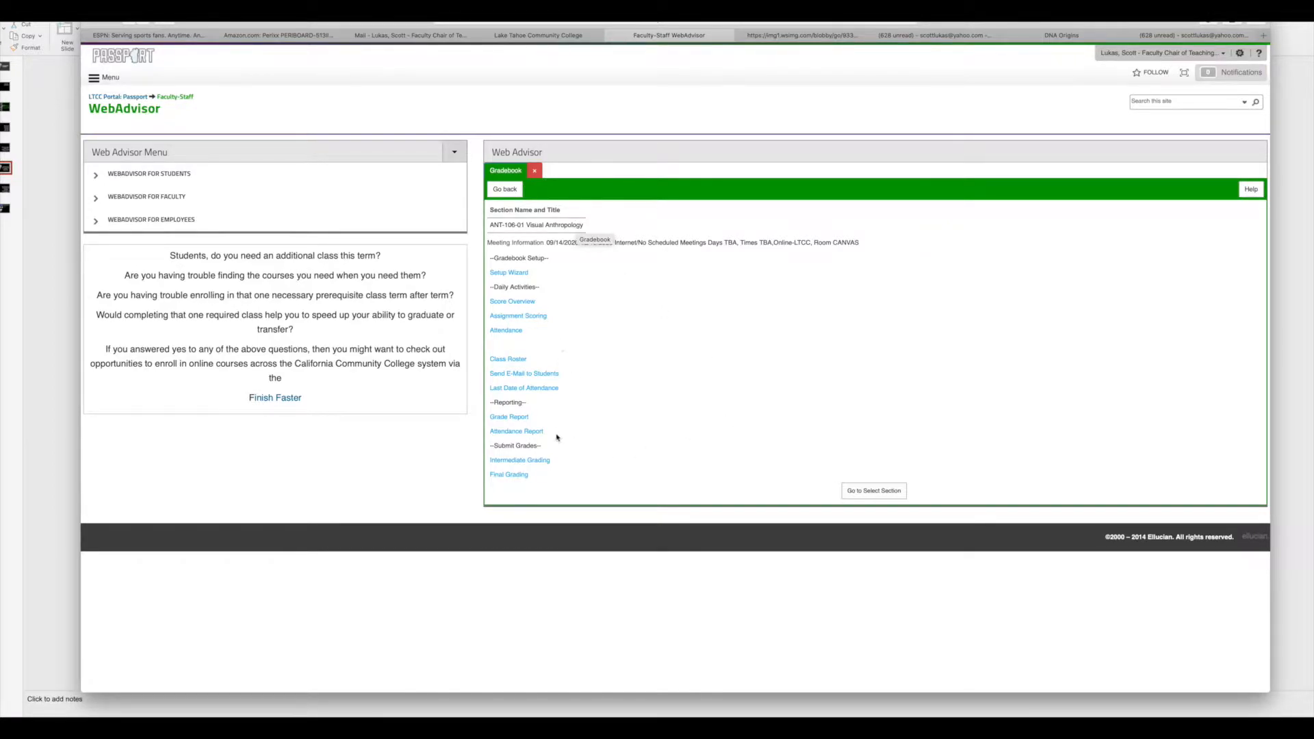
left_click(516, 274)
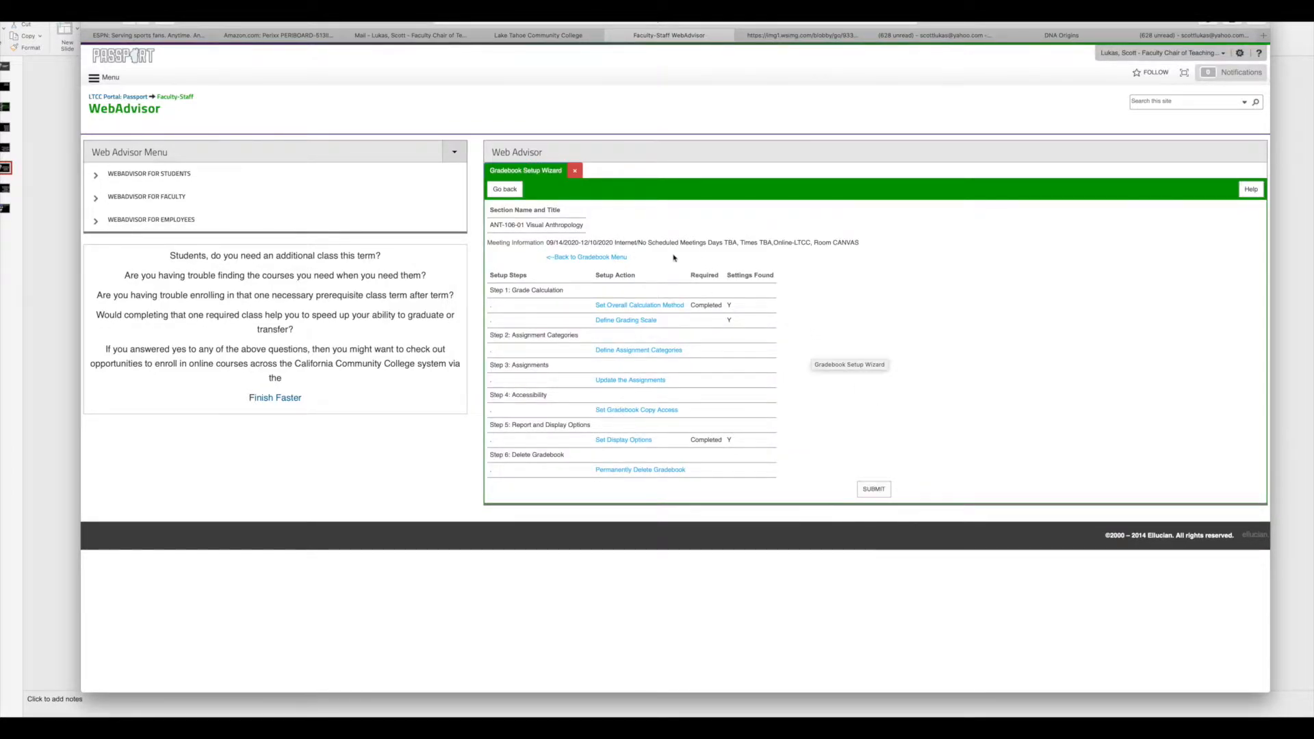
left_click(600, 259)
left_click(510, 192)
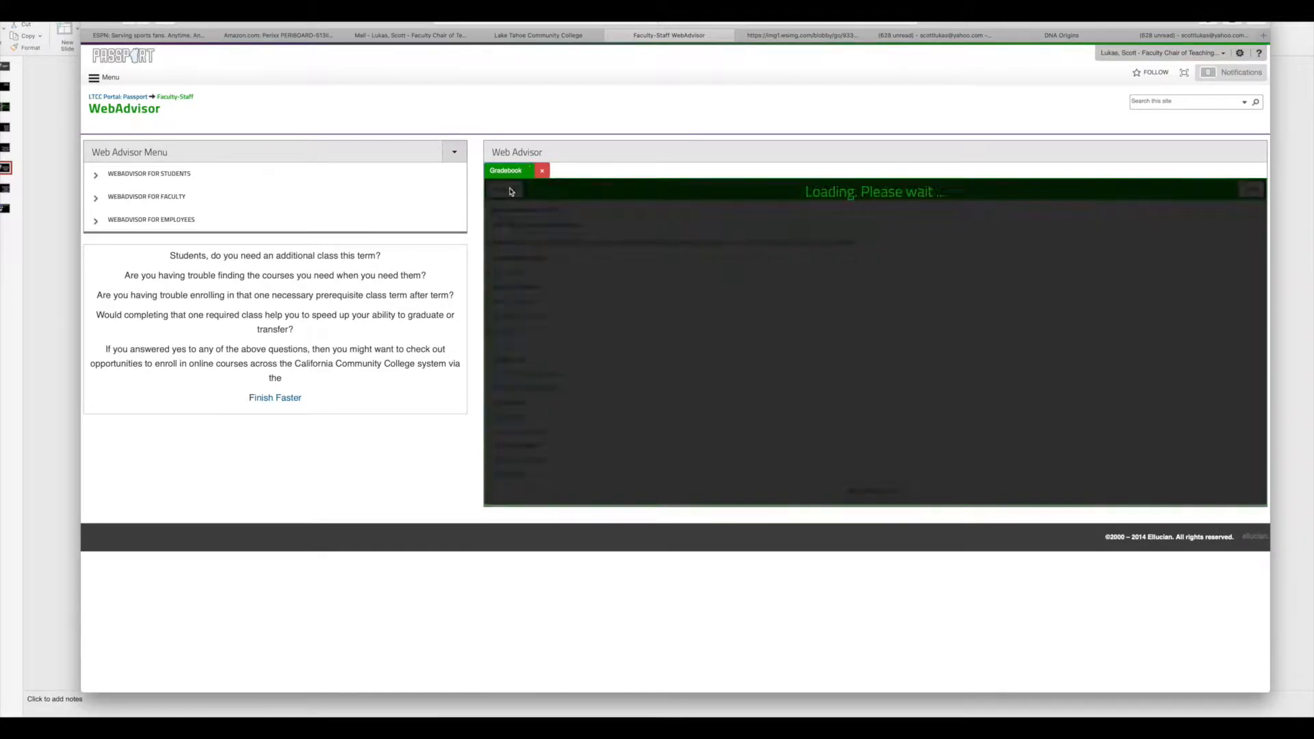
left_click(508, 190)
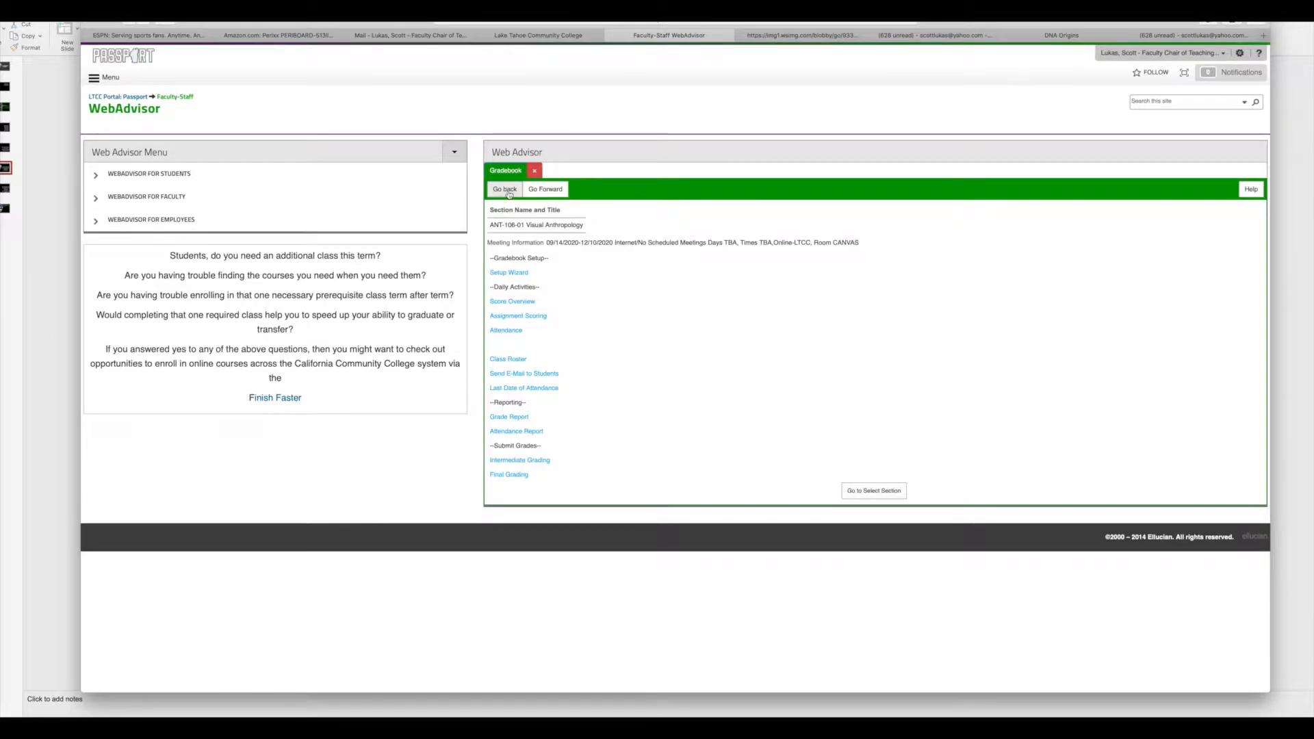
left_click(509, 192)
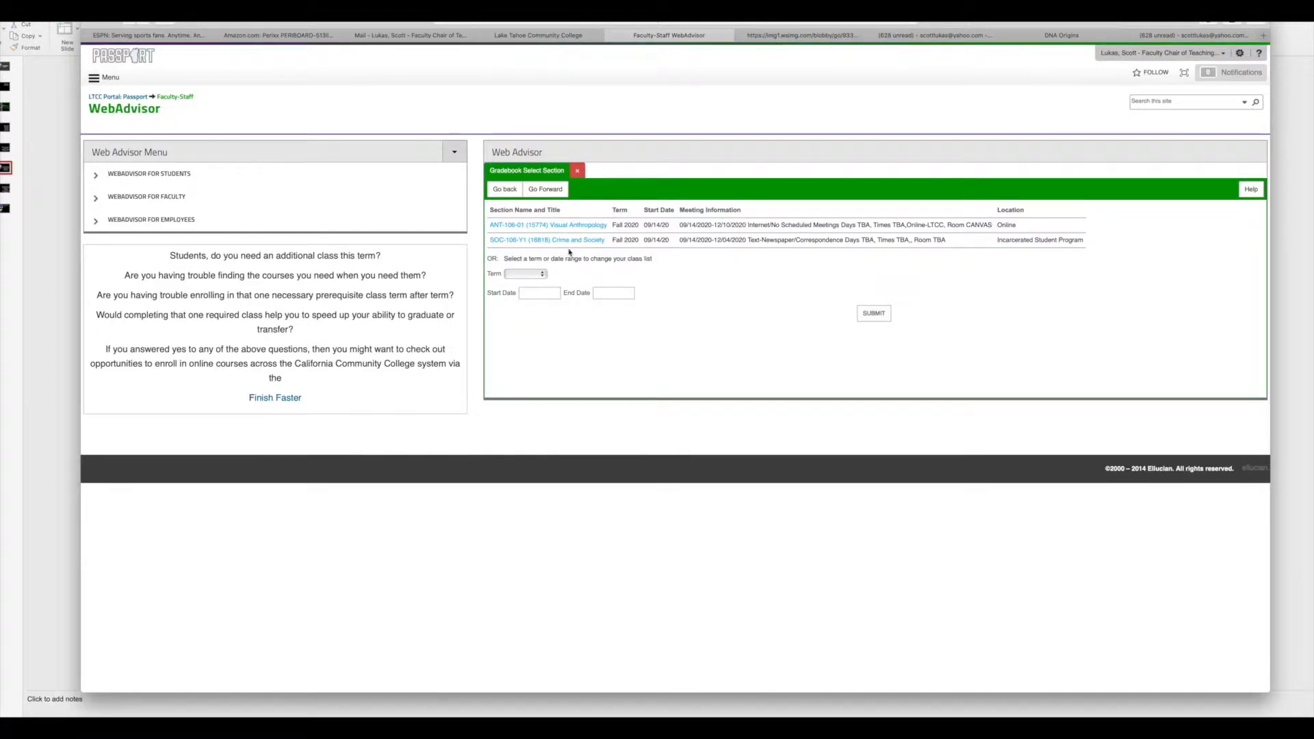
Step: Open the gradebook setup wizard for the SOC-106-Y1 Crime and Society section
left_click(564, 241)
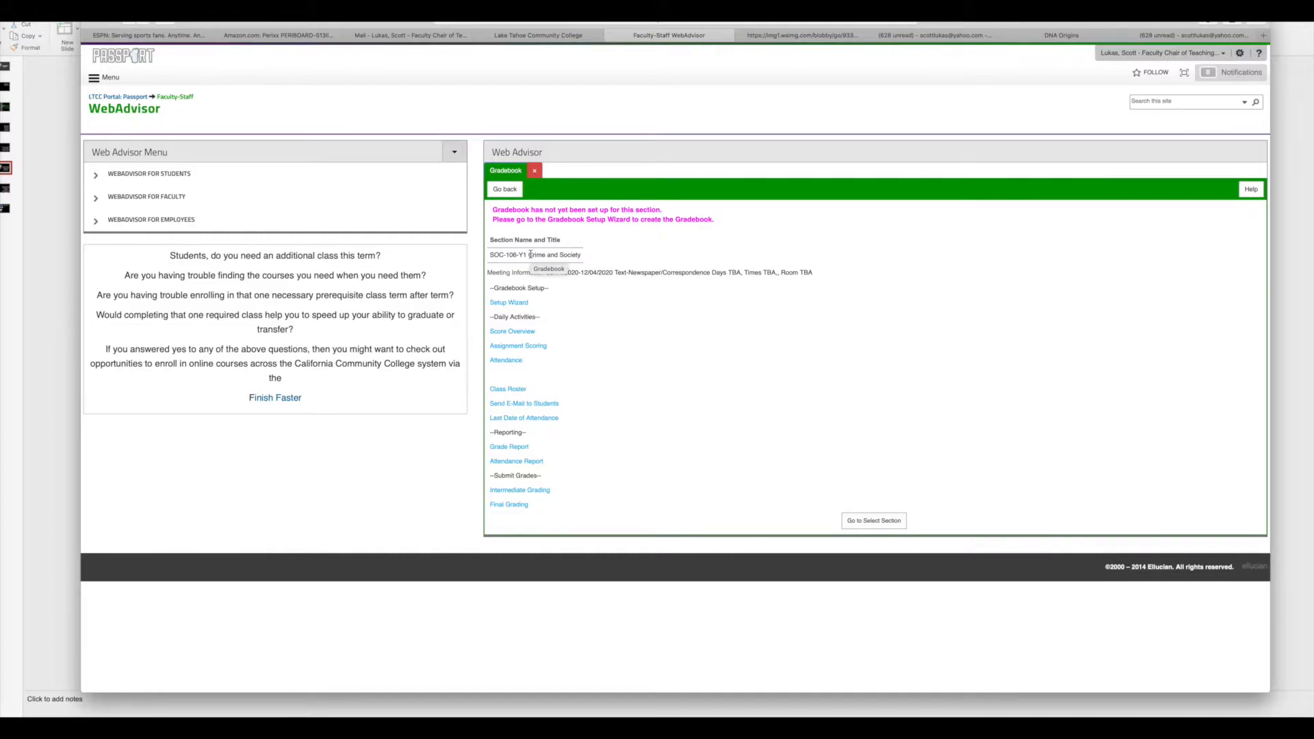
left_click_drag(527, 254, 516, 256)
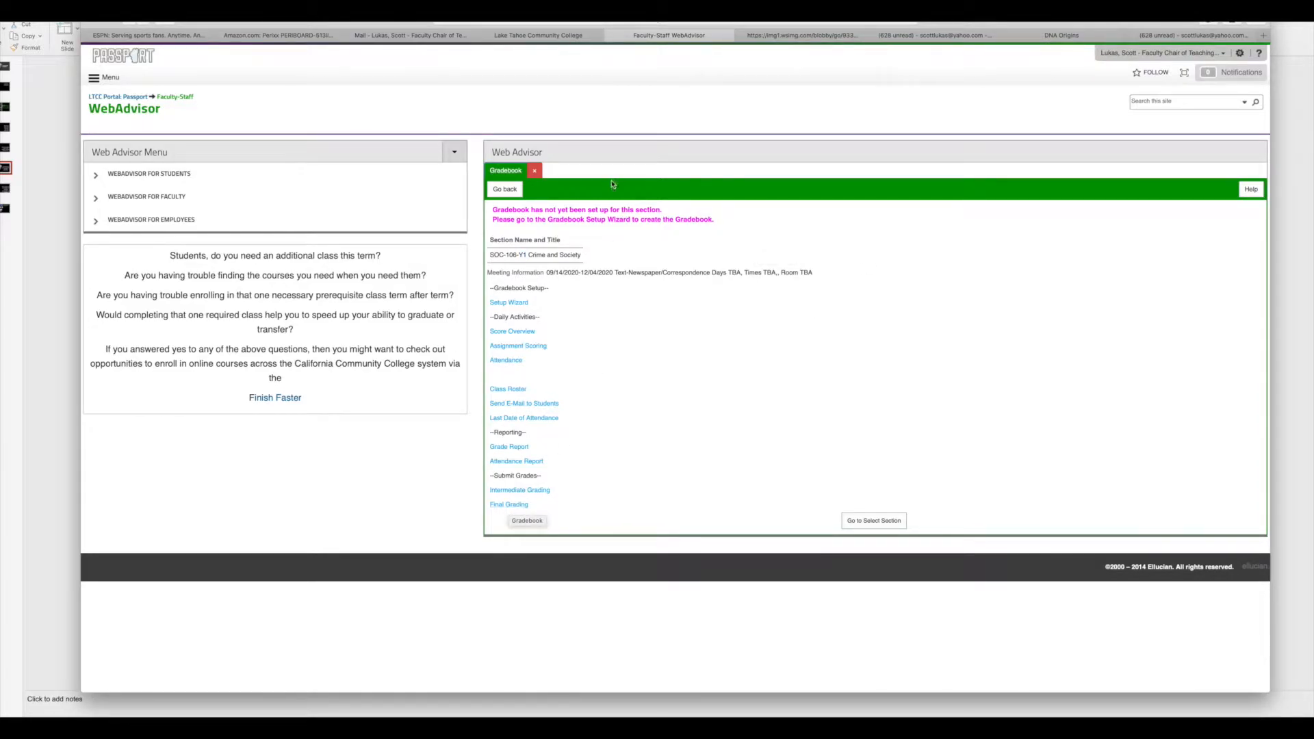
left_click(512, 304)
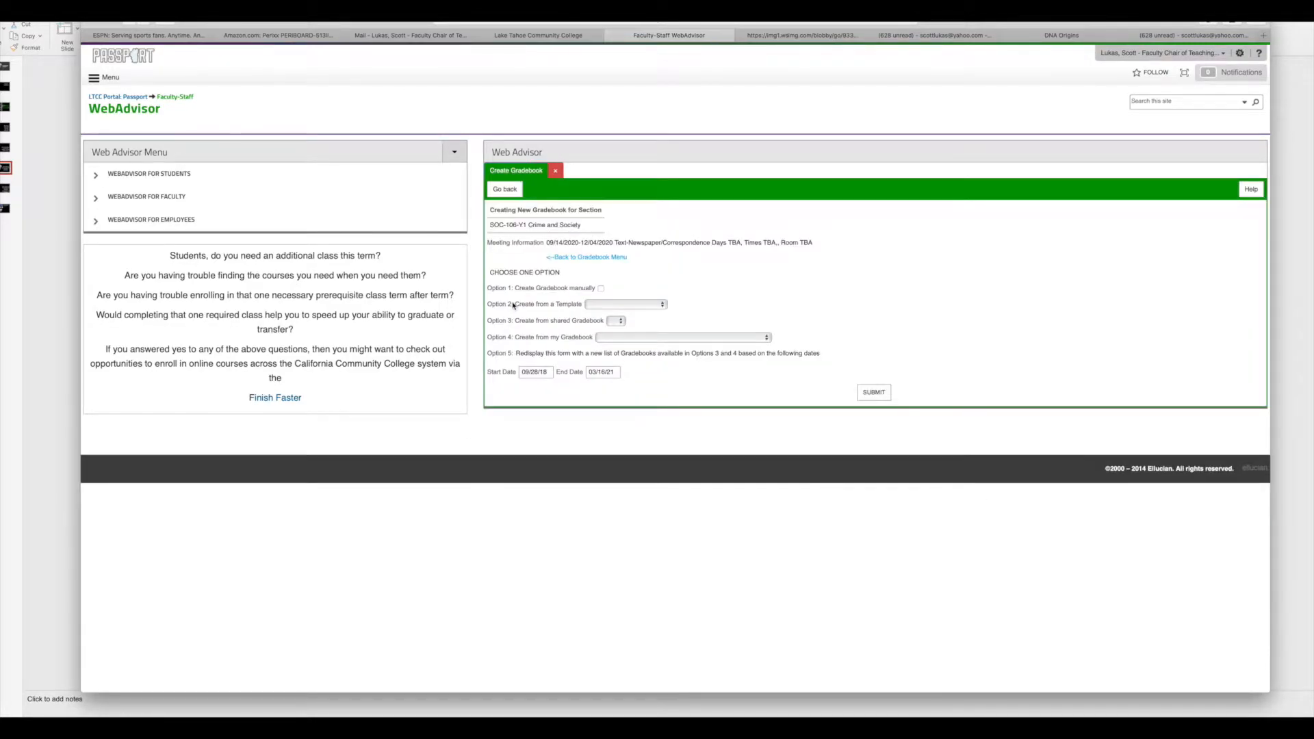
Step: Create the section's gradebook from the LTCC Default Template and submit the setup wizard
left_click(598, 307)
left_click(602, 315)
left_click(696, 338)
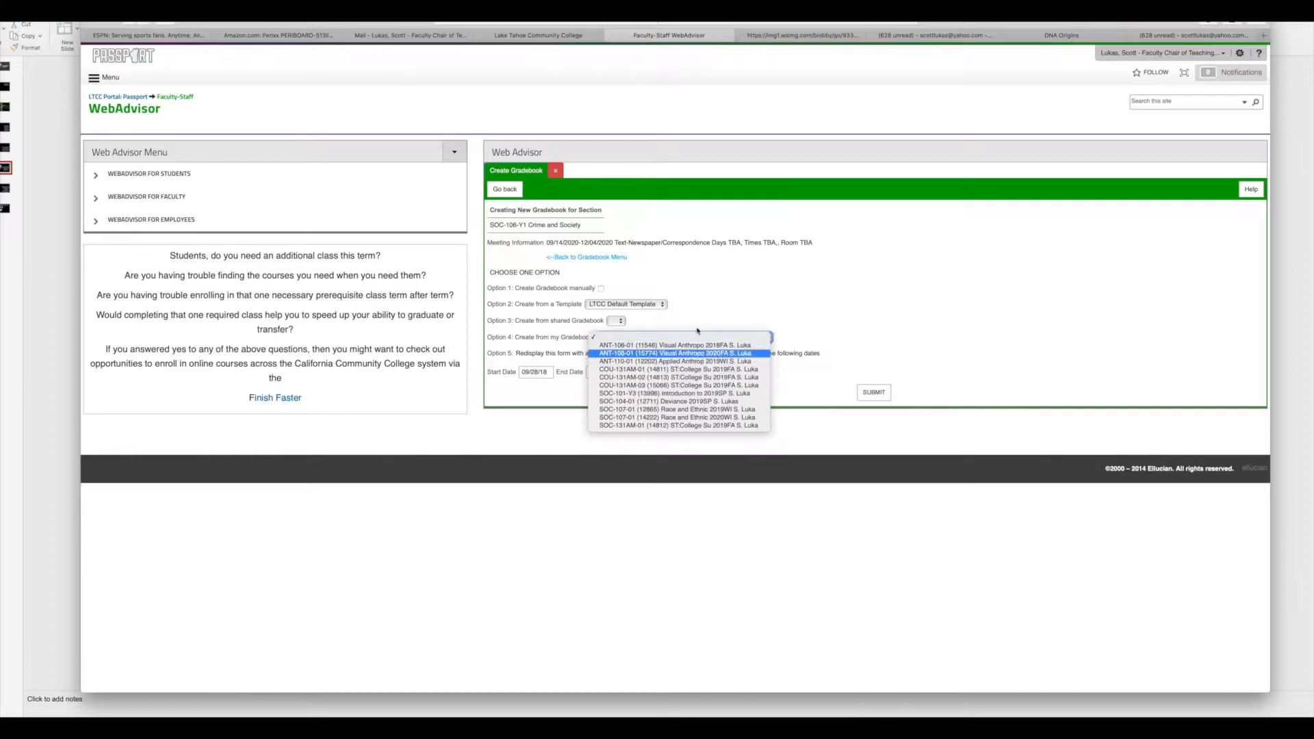
left_click(914, 257)
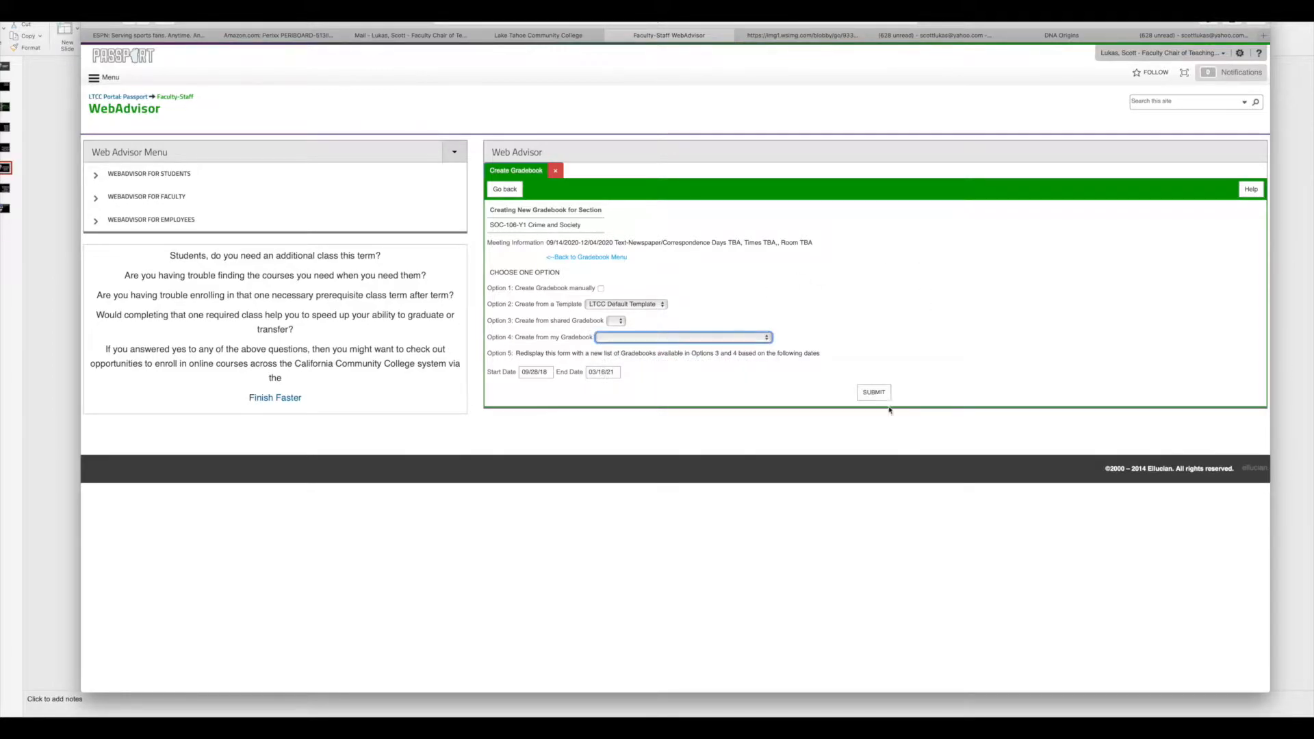
left_click(874, 393)
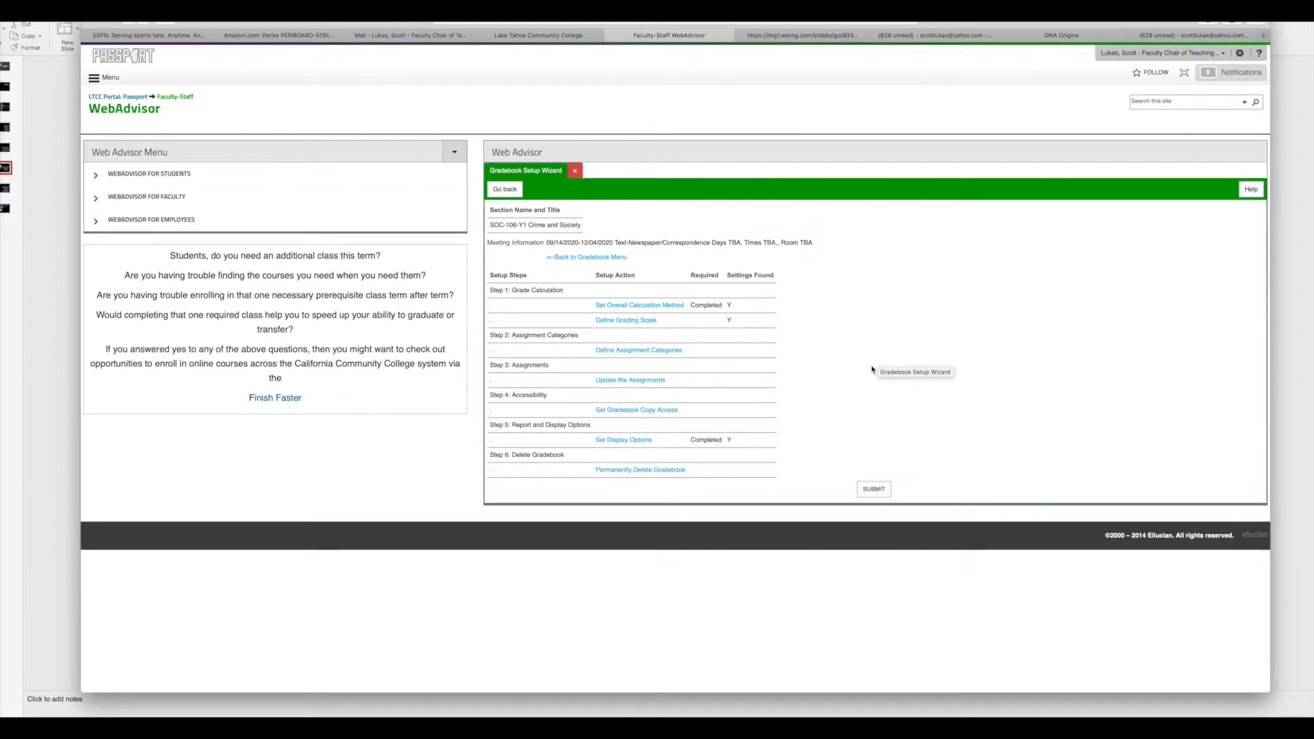
left_click(872, 489)
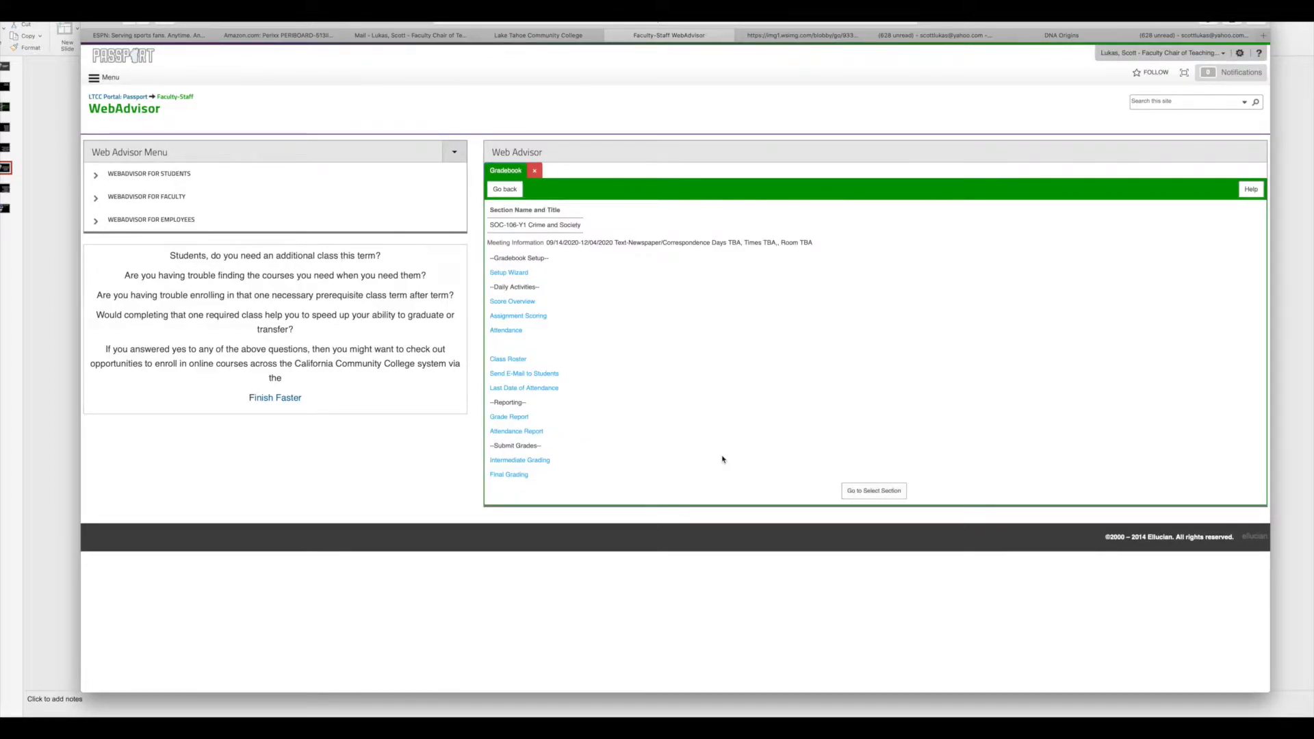
Step: Open the final grading roster for SOC-106-Y1 Crime and Society and look over its grade columns
left_click(515, 476)
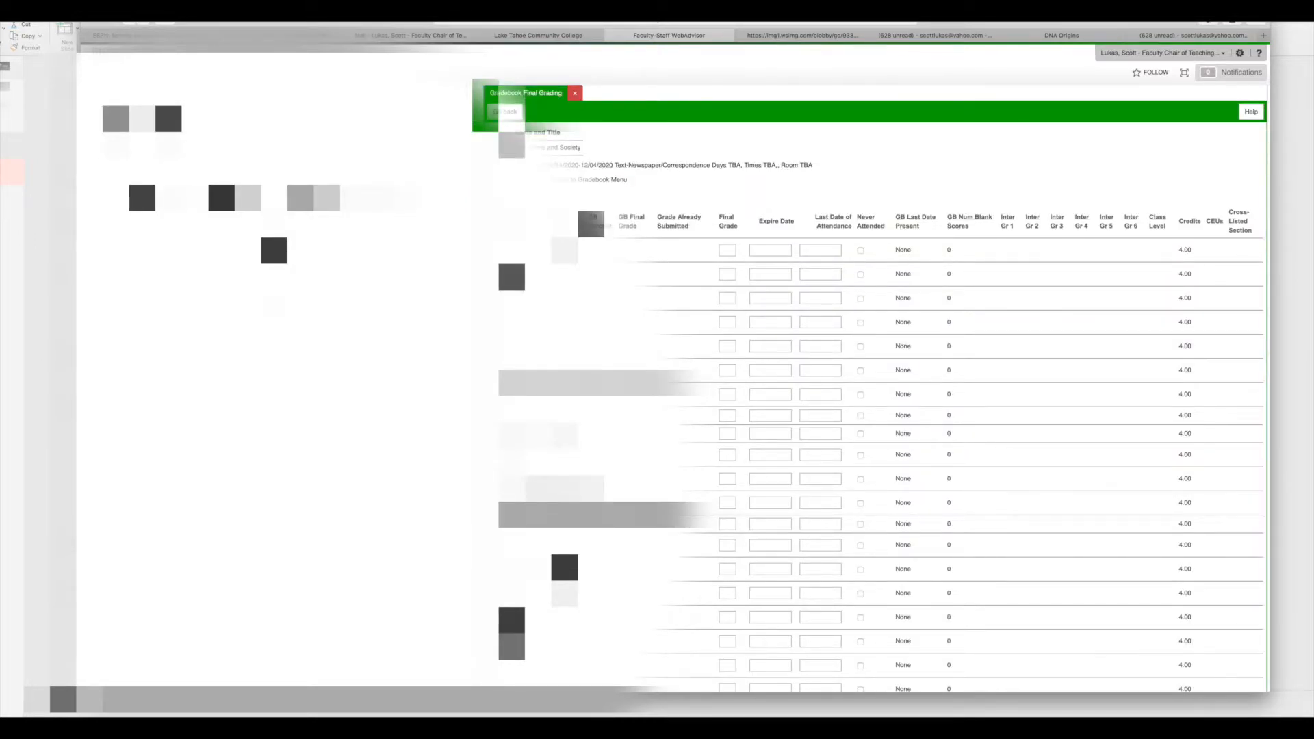
scroll(713, 317, "down", 2)
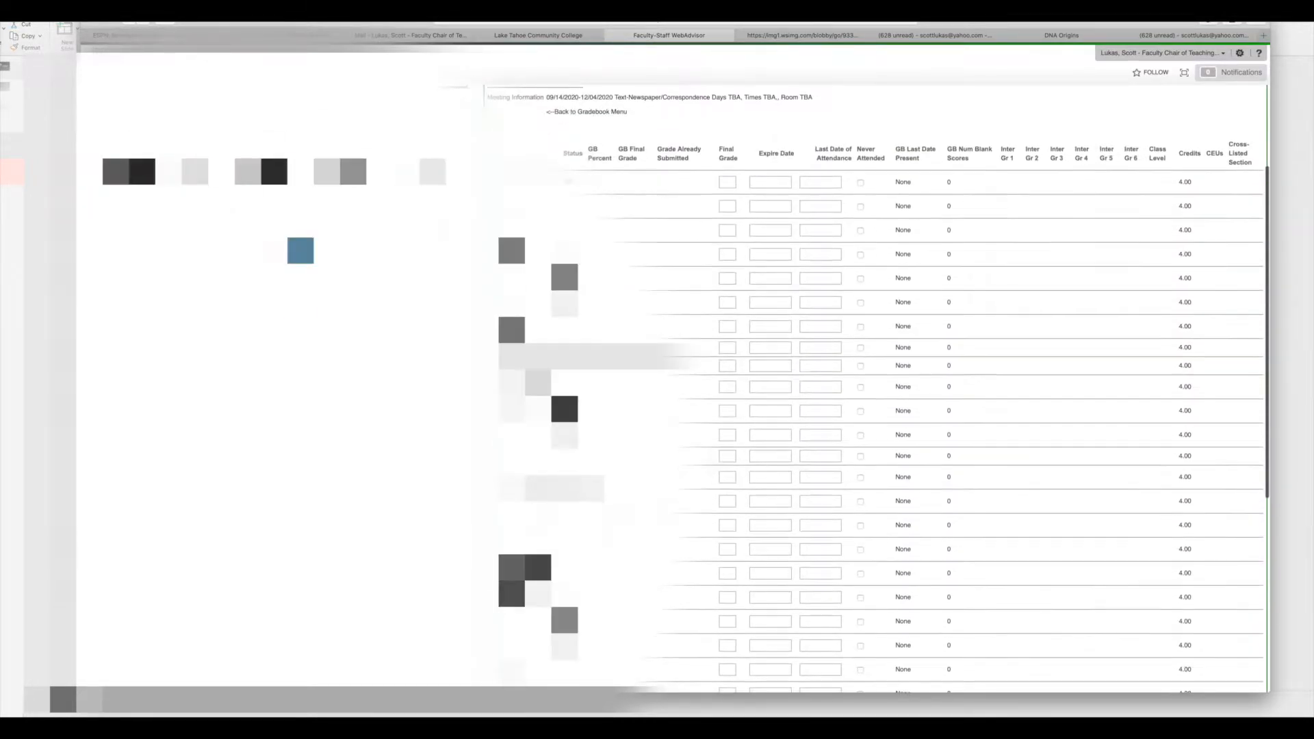
scroll(713, 317, "up", 4)
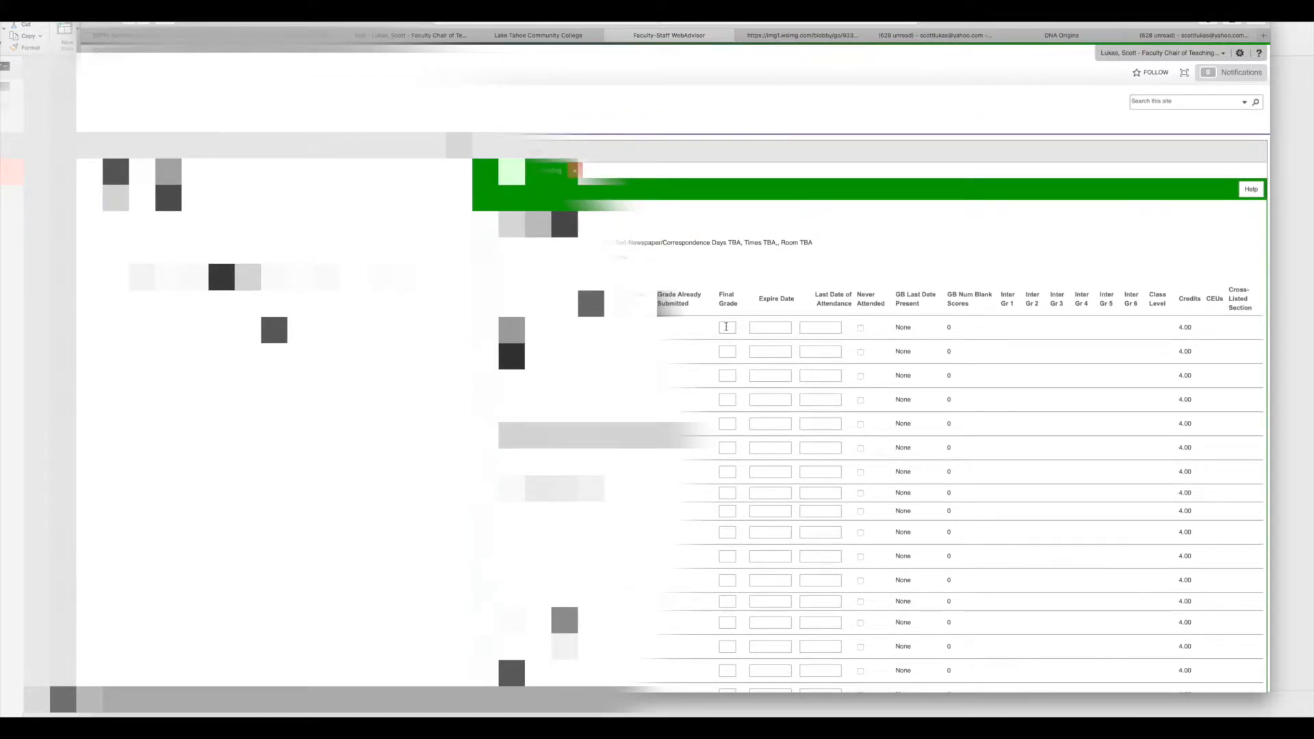
Step: Enter A as the final grade for the first student on the roster and move through the fields that follow
left_click(726, 327)
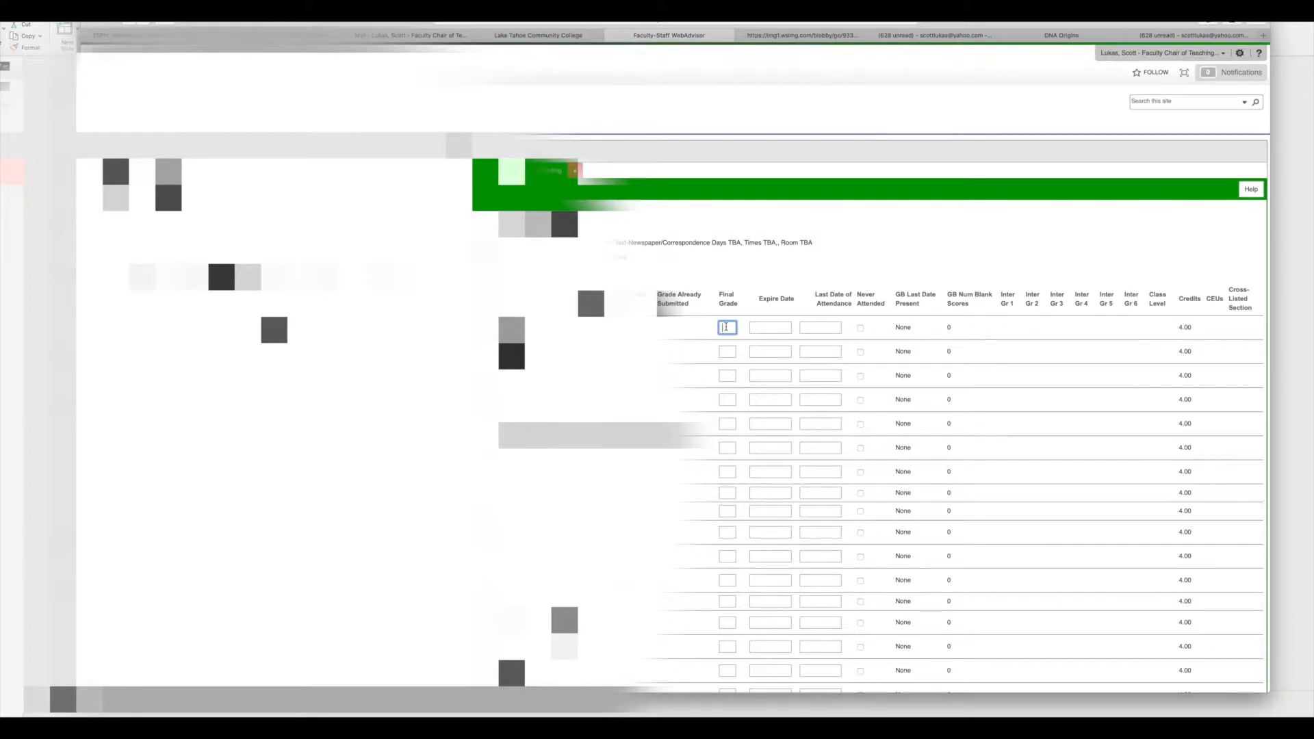
type("A")
key("Tab")
key("Tab")
key("Tab")
key("Tab")
key("Tab")
left_click(728, 328)
key("Tab")
key("Tab")
key("Tab")
key("Tab")
key("Tab")
key("Tab")
key("Tab")
key("Tab")
key("Tab")
key("Tab")
key("Tab")
key("Tab")
key("Tab")
key("Tab")
key("Tab")
key("Tab")
key("Tab")
key("Tab")
key("Tab")
key("Tab")
key("Tab")
key("Tab")
key("Tab")
key("Tab")
key("Tab")
key("Tab")
key("Tab")
key("Tab")
key("Tab")
key("Tab")
key("Tab")
key("Tab")
key("Tab")
key("Tab")
key("Tab")
key("Tab")
Step: Enter final grades of C for the sixth student and B for the seventh, and review the roster down to its end
left_click(732, 355)
left_click(732, 377)
left_click(732, 400)
left_click(728, 423)
left_click(729, 448)
type("C")
left_click(732, 472)
type("B")
left_click(732, 505)
scroll(731, 505, "down", 5)
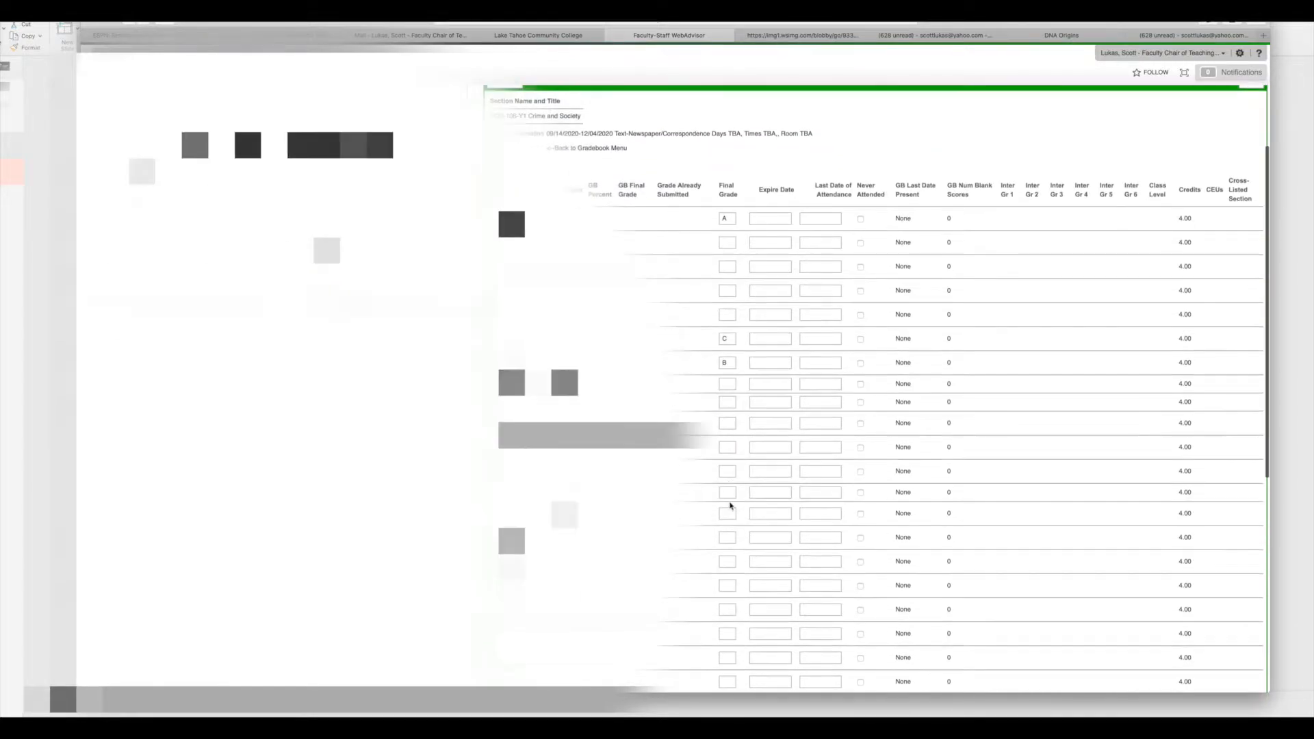
scroll(730, 505, "up", 3)
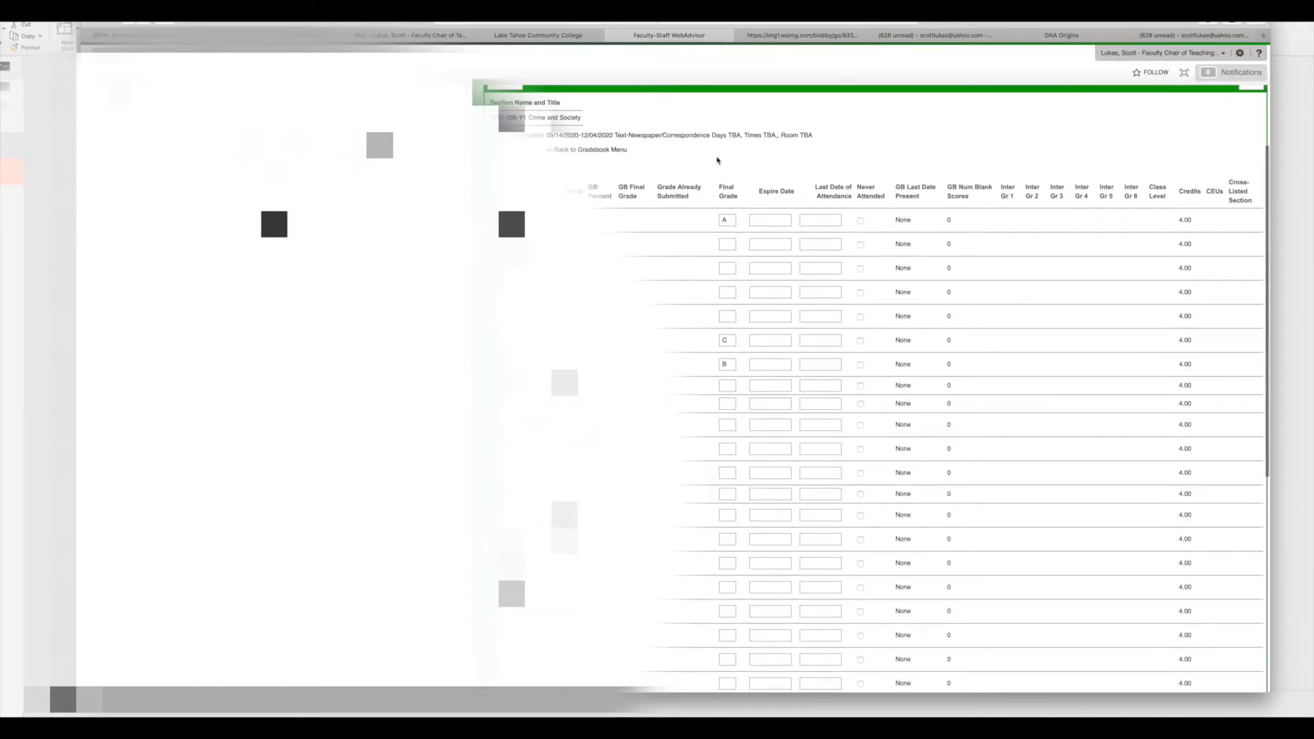
scroll(755, 607, "down", 4)
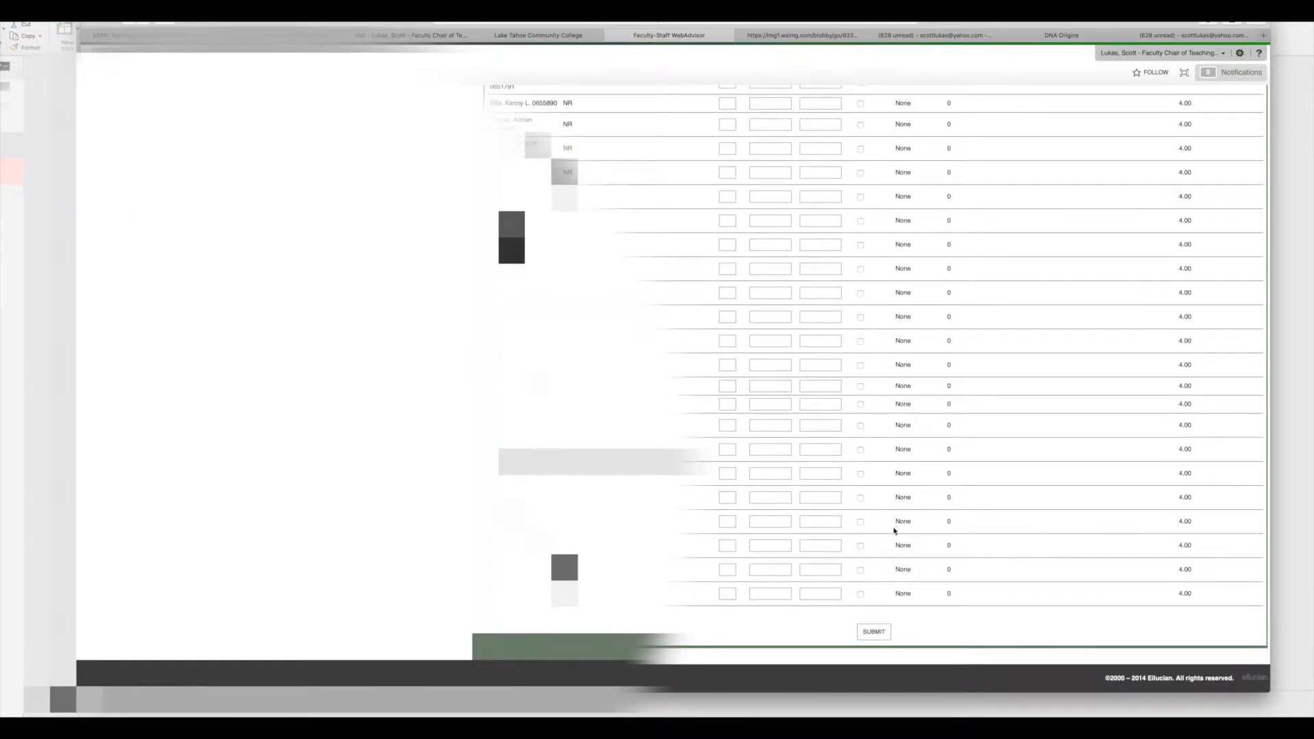
scroll(898, 537, "up", 6)
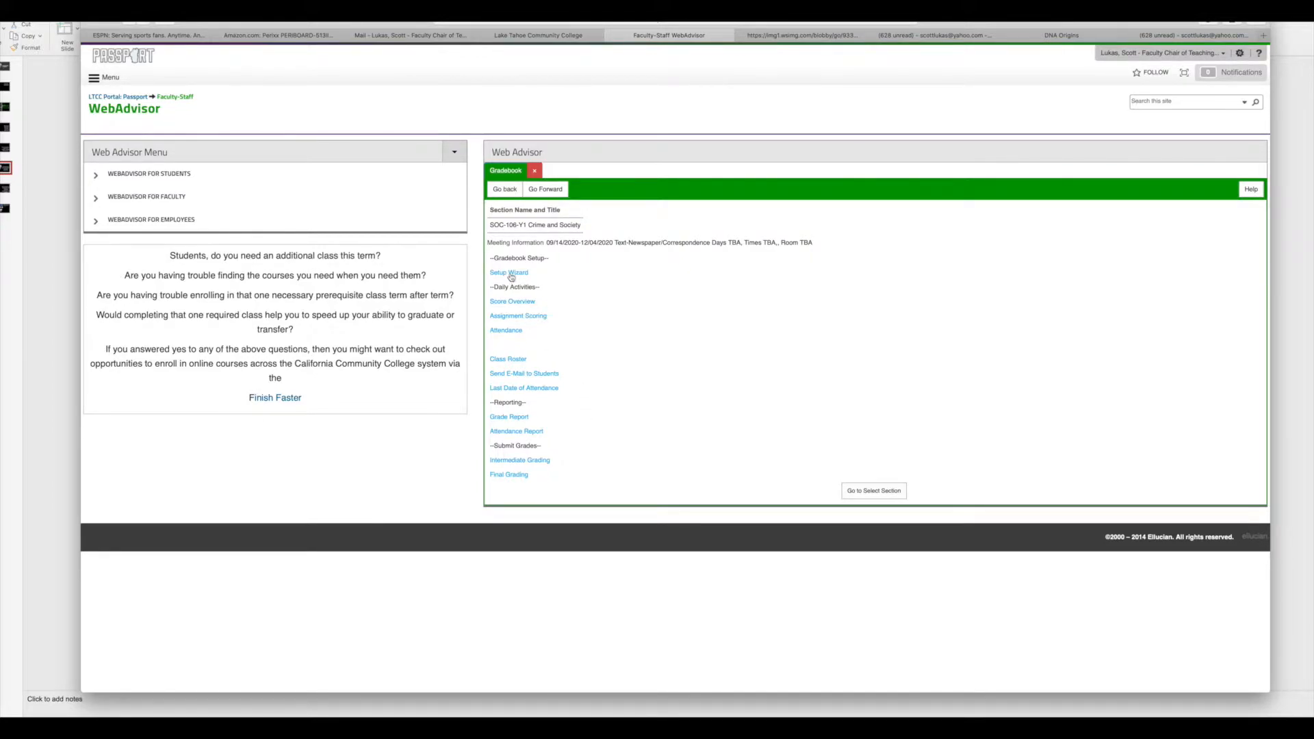
Step: View the assignment scoring page and go back through the setup pages to the section's initial gradebook menu
left_click(519, 317)
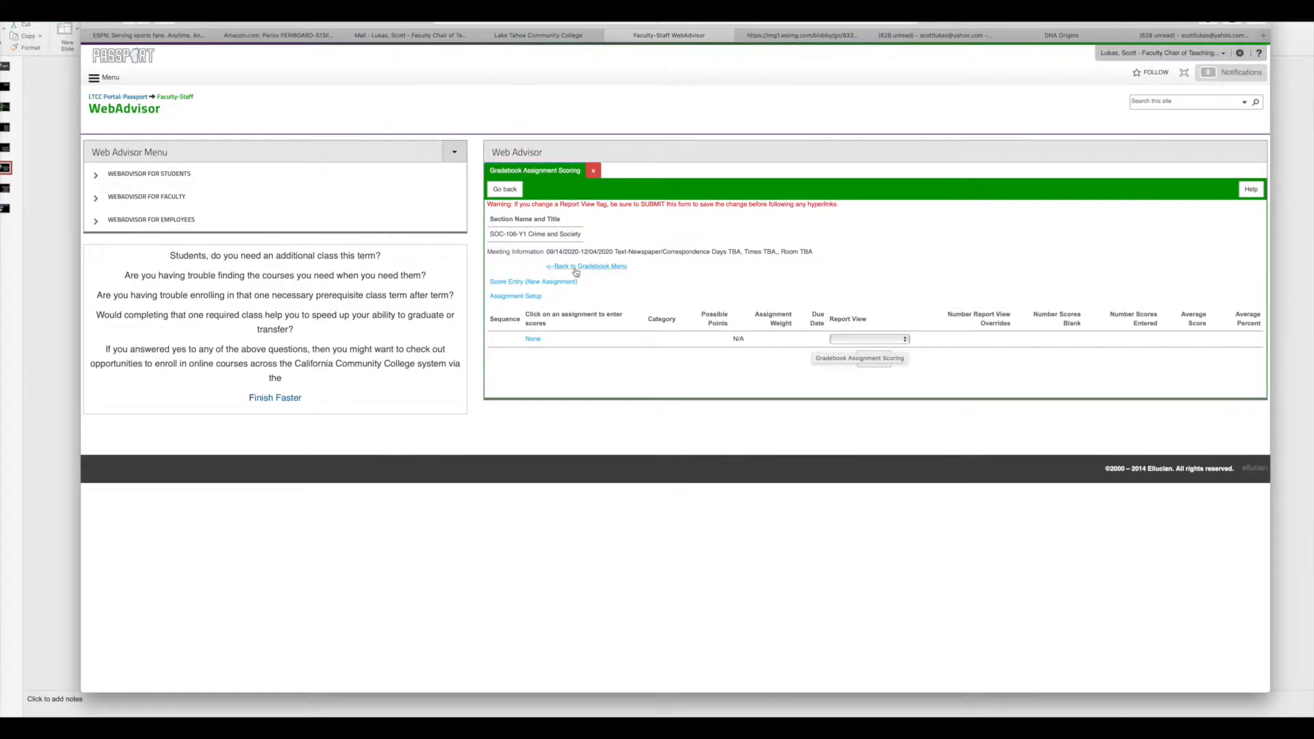
left_click(501, 189)
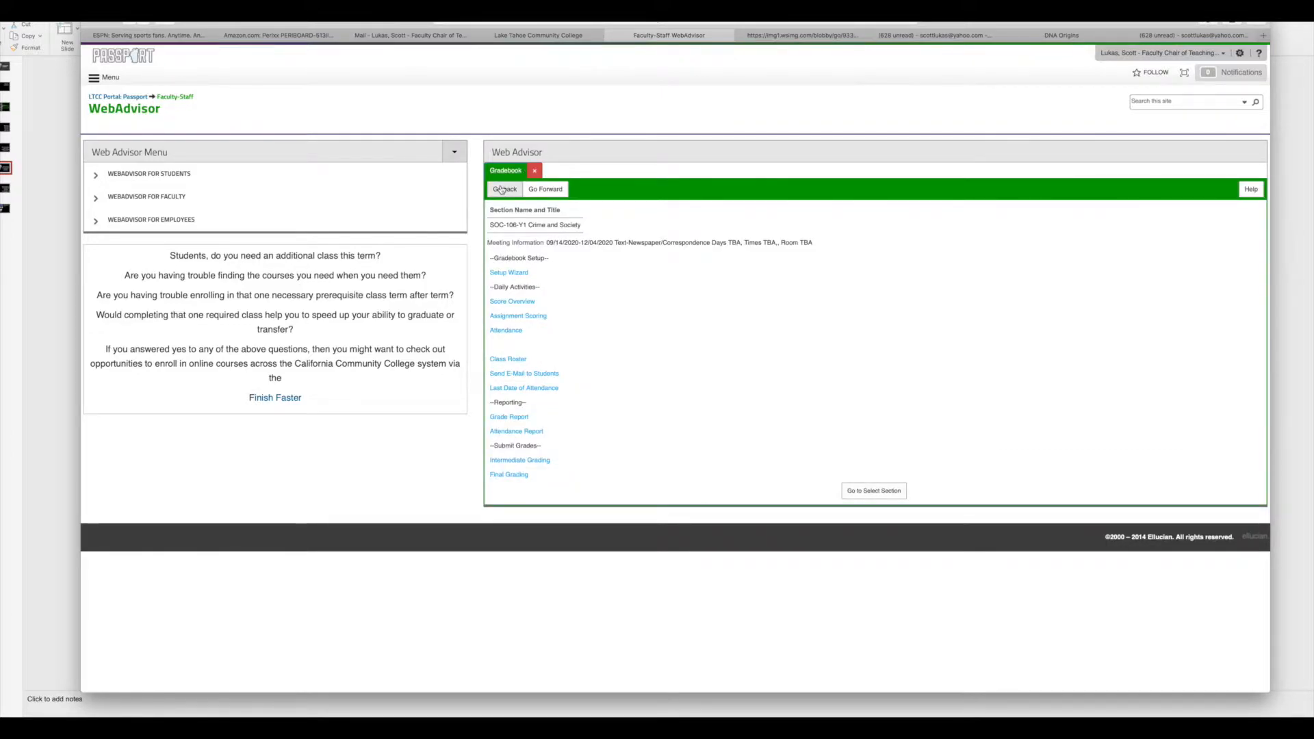
left_click(502, 189)
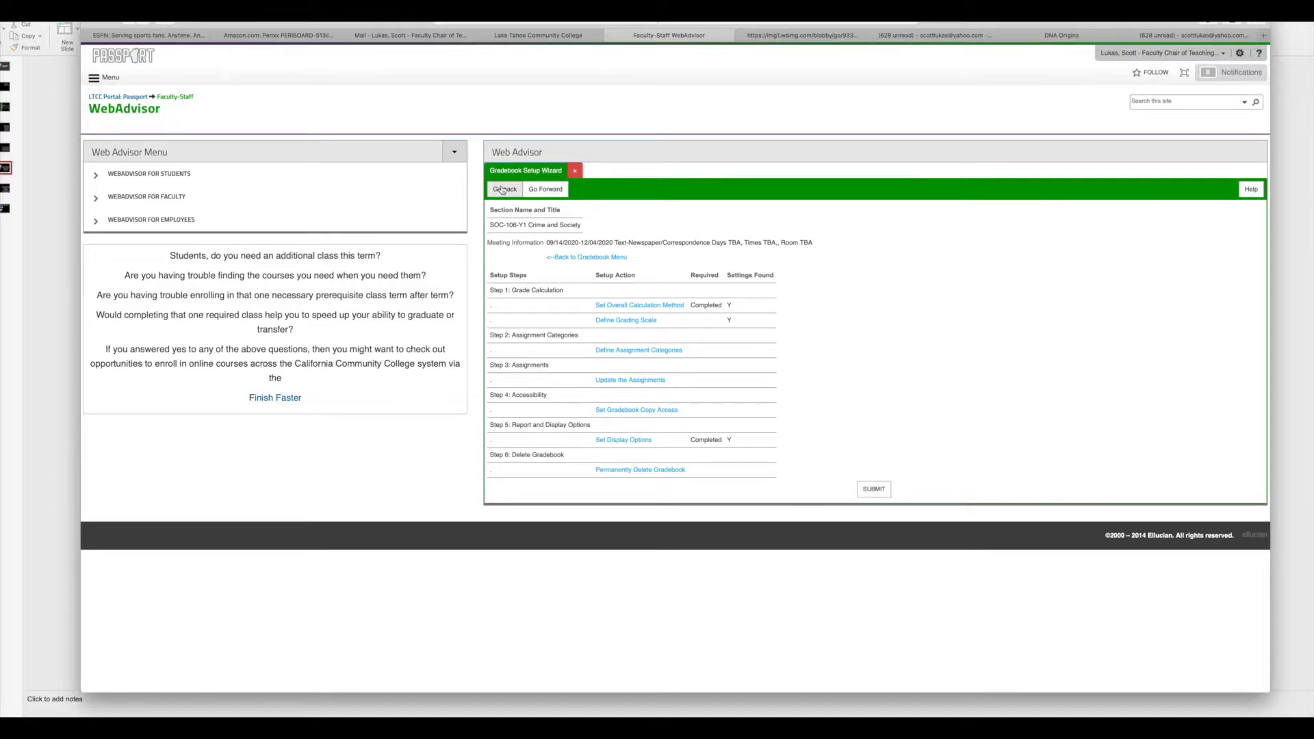
left_click(508, 194)
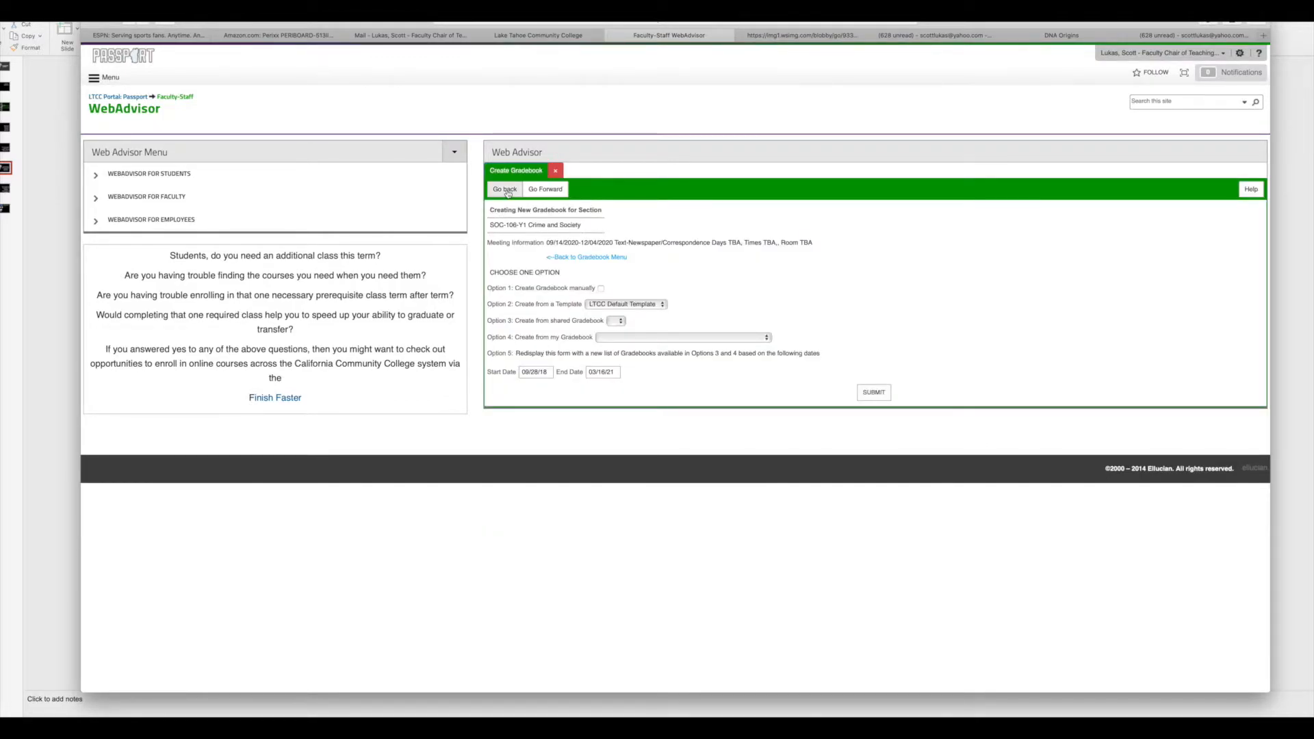
left_click(508, 194)
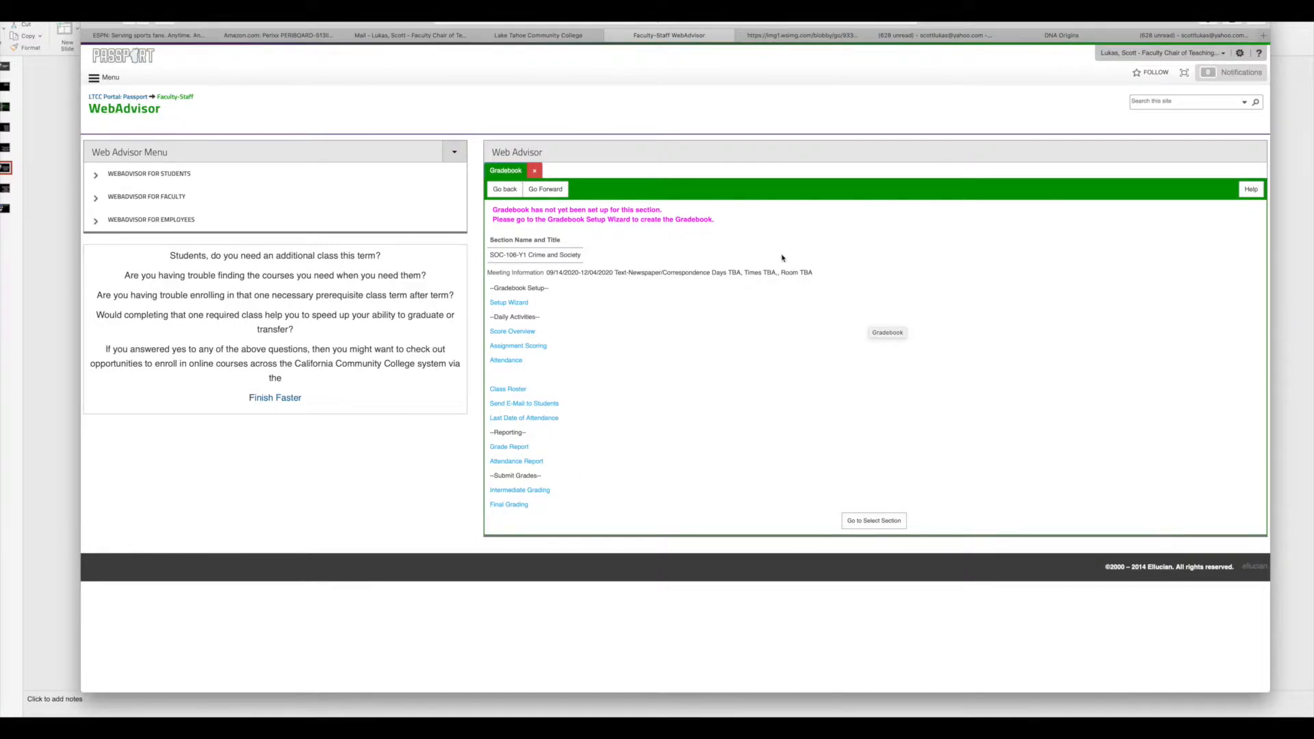
Step: Switch to the PowerPoint presentation and go back two slides from the Canvas and Passport Gradebook slide
key("super+t")
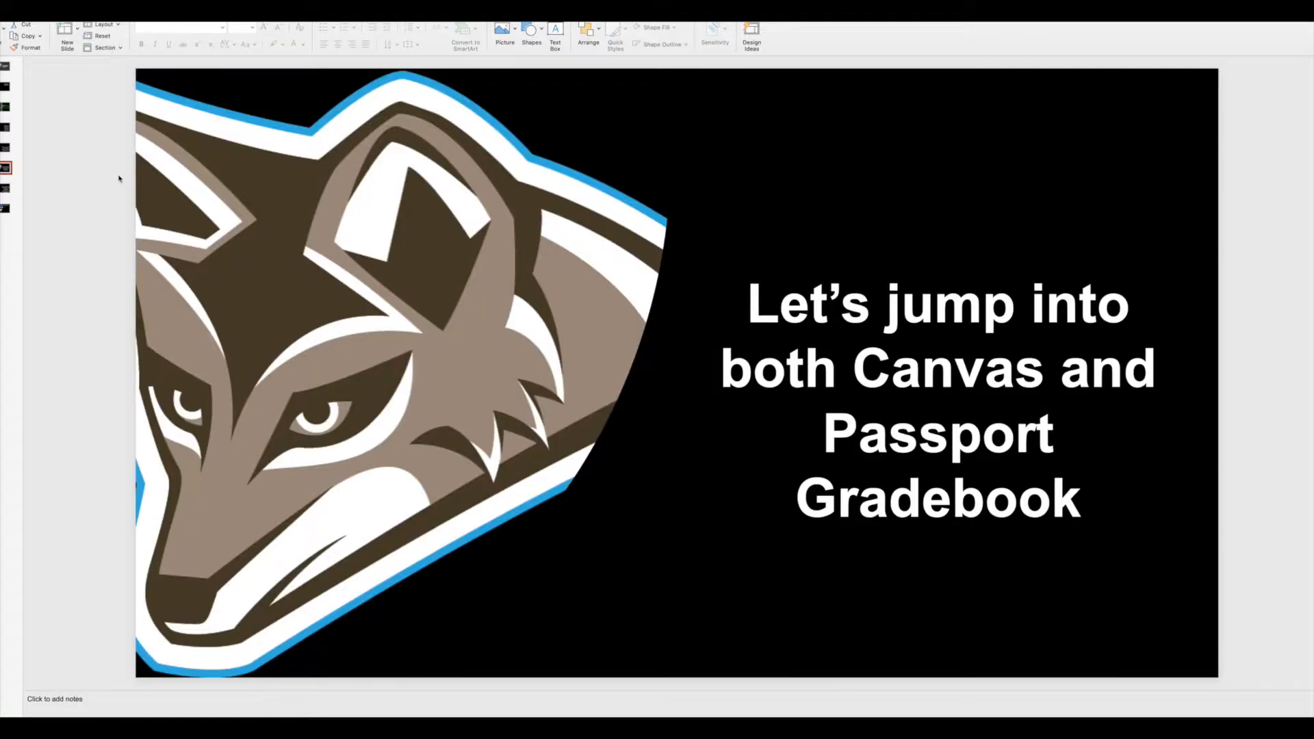
left_click(7, 149)
left_click(8, 128)
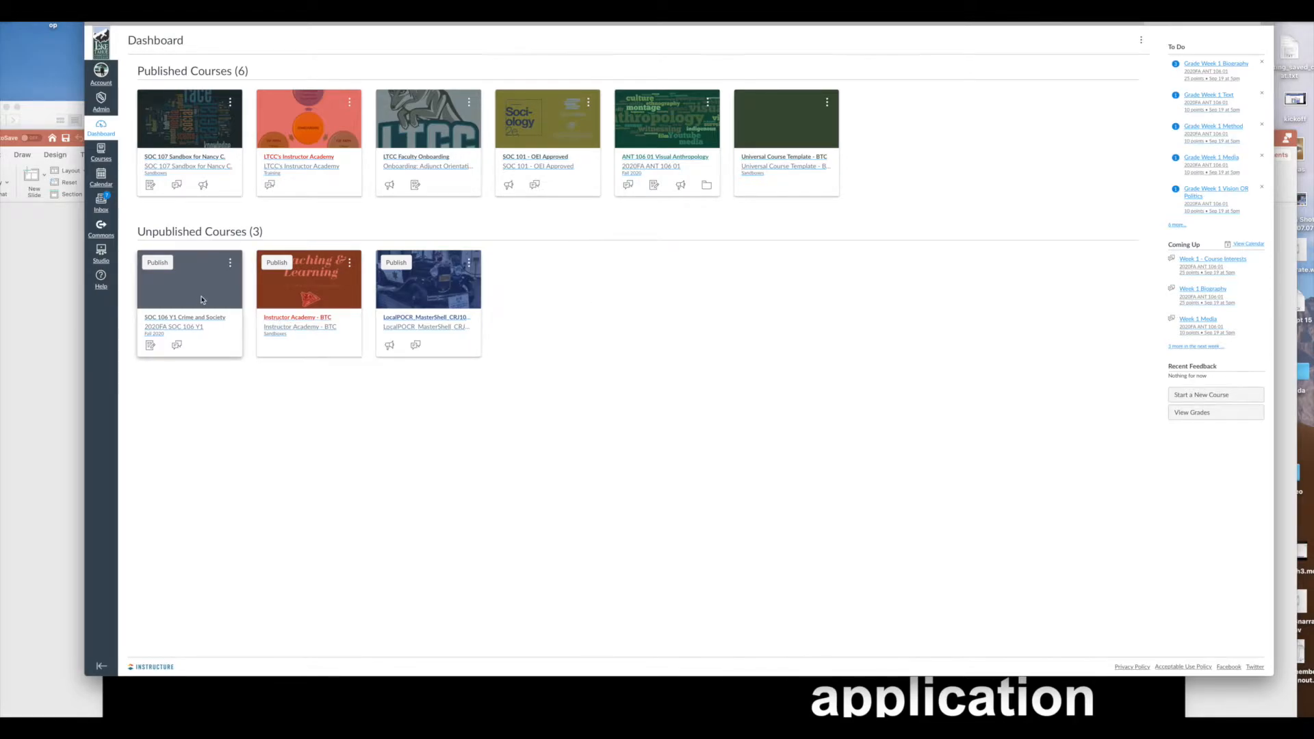
Step: View the unpublished SOC 106 Y1 Crime and Society course in Canvas and return to the dashboard
left_click(202, 300)
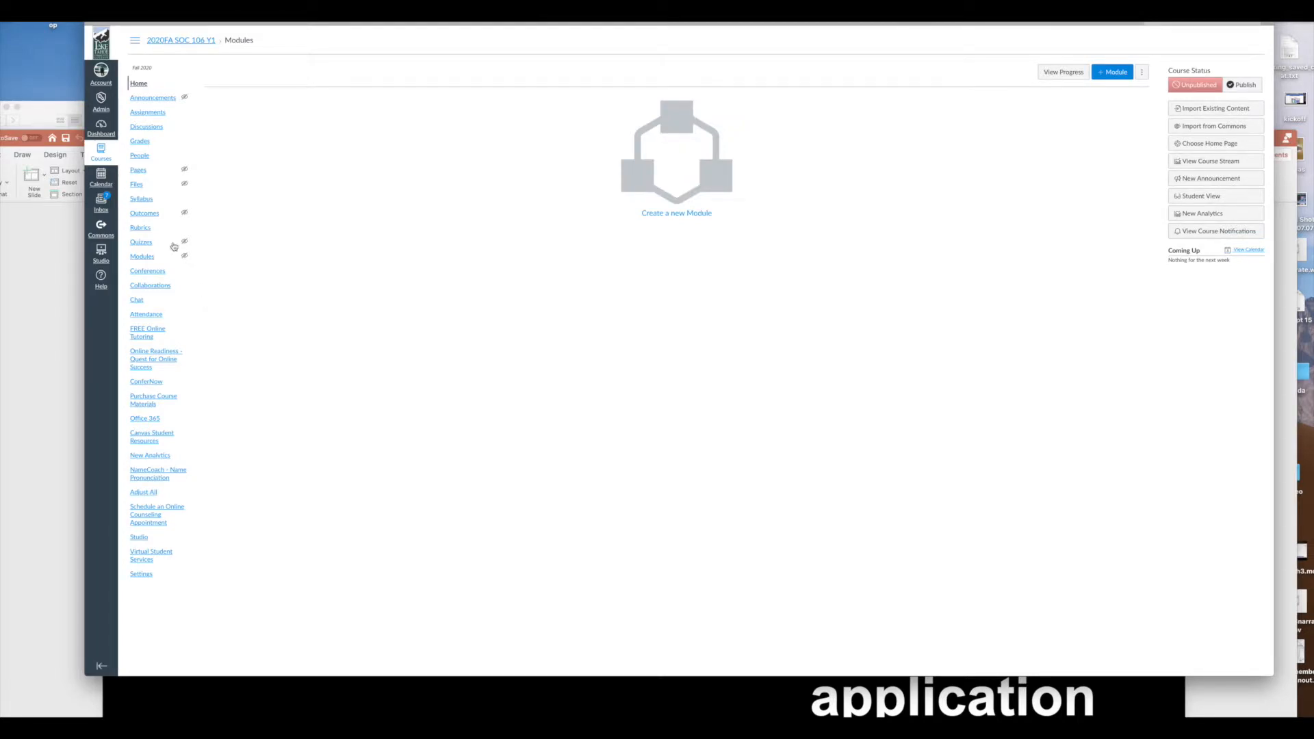
left_click(107, 128)
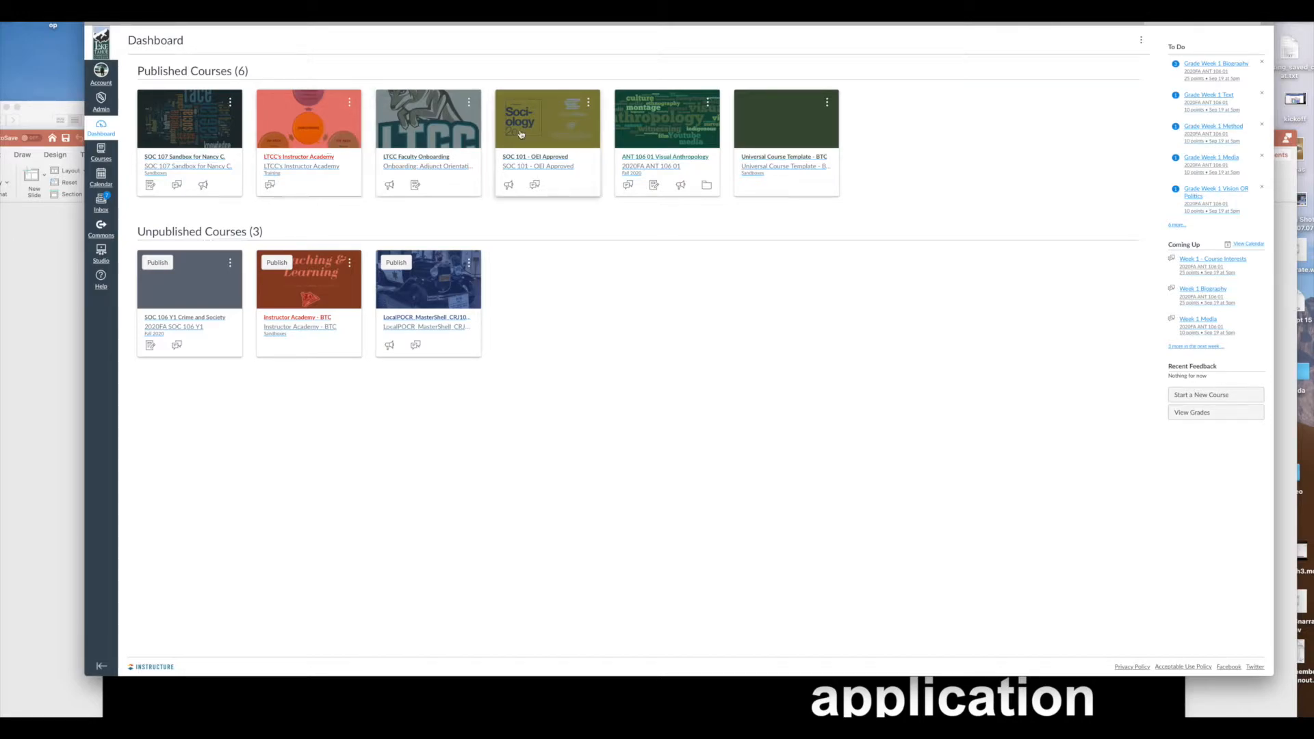
Step: Open the ANT 106 01 Visual Anthropology course and examine its modules from Getting Started through Week 11
left_click(675, 124)
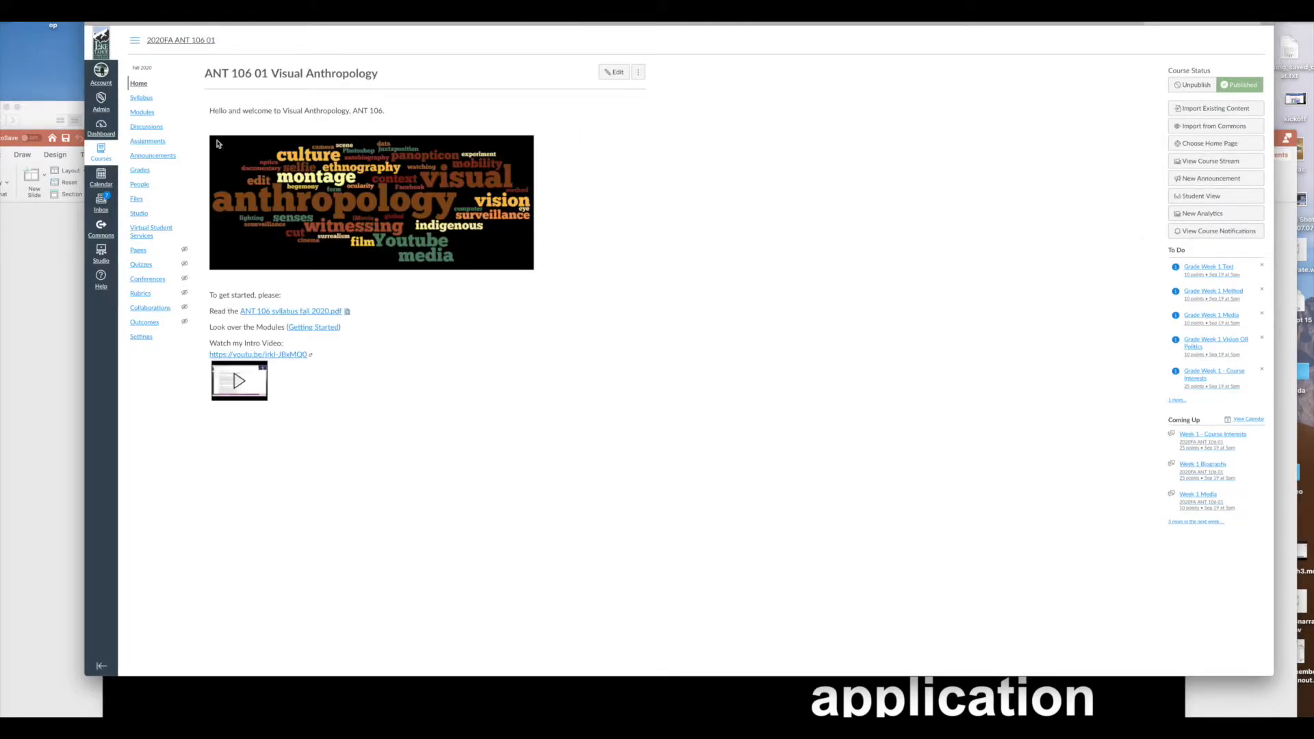
left_click(141, 114)
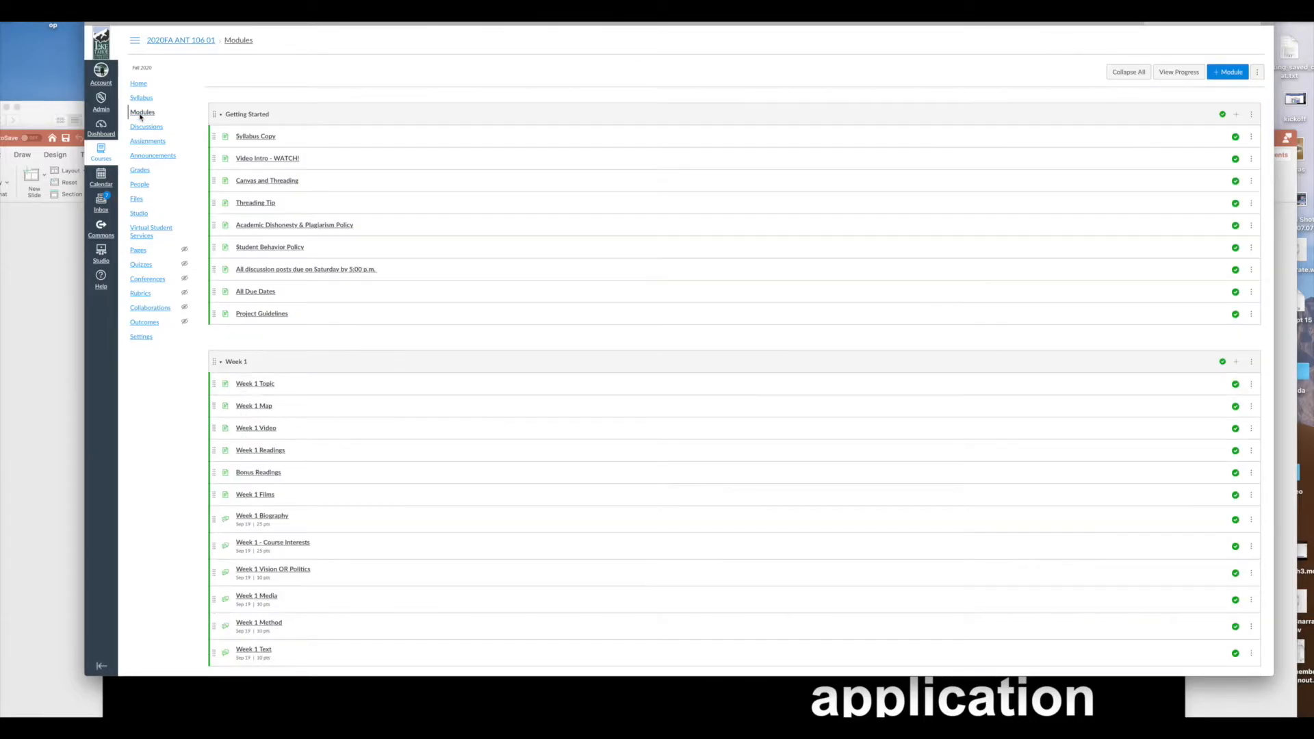
scroll(517, 351, "down", 20)
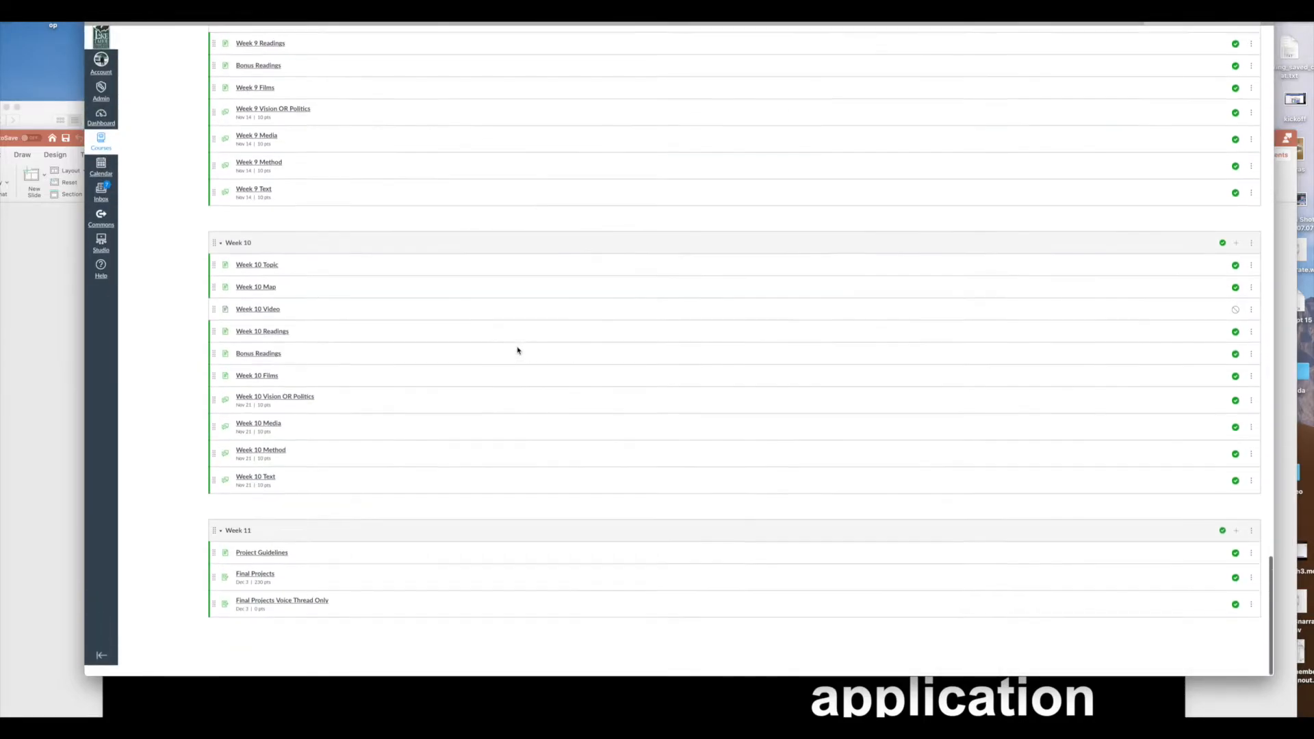
Step: View the ANT 106 01 Visual Anthropology home page and return to the dashboard
scroll(517, 352, "up", 20)
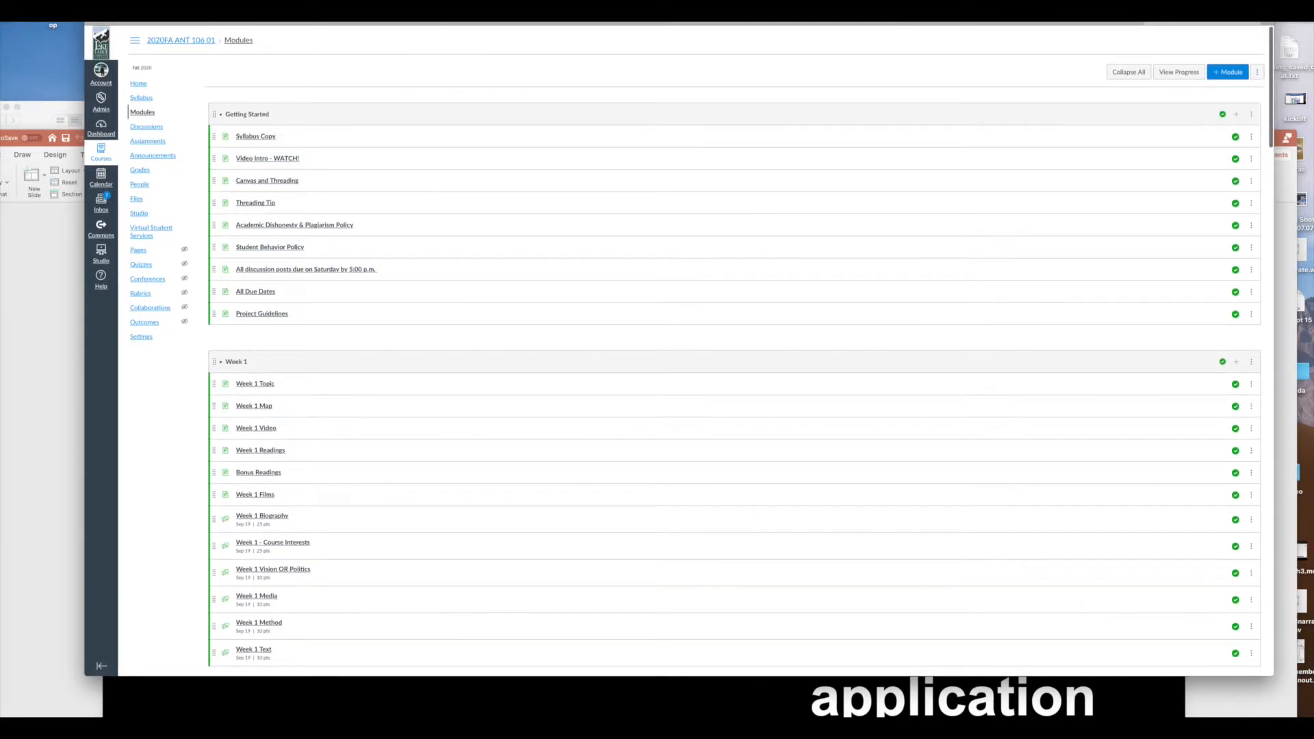
left_click(138, 83)
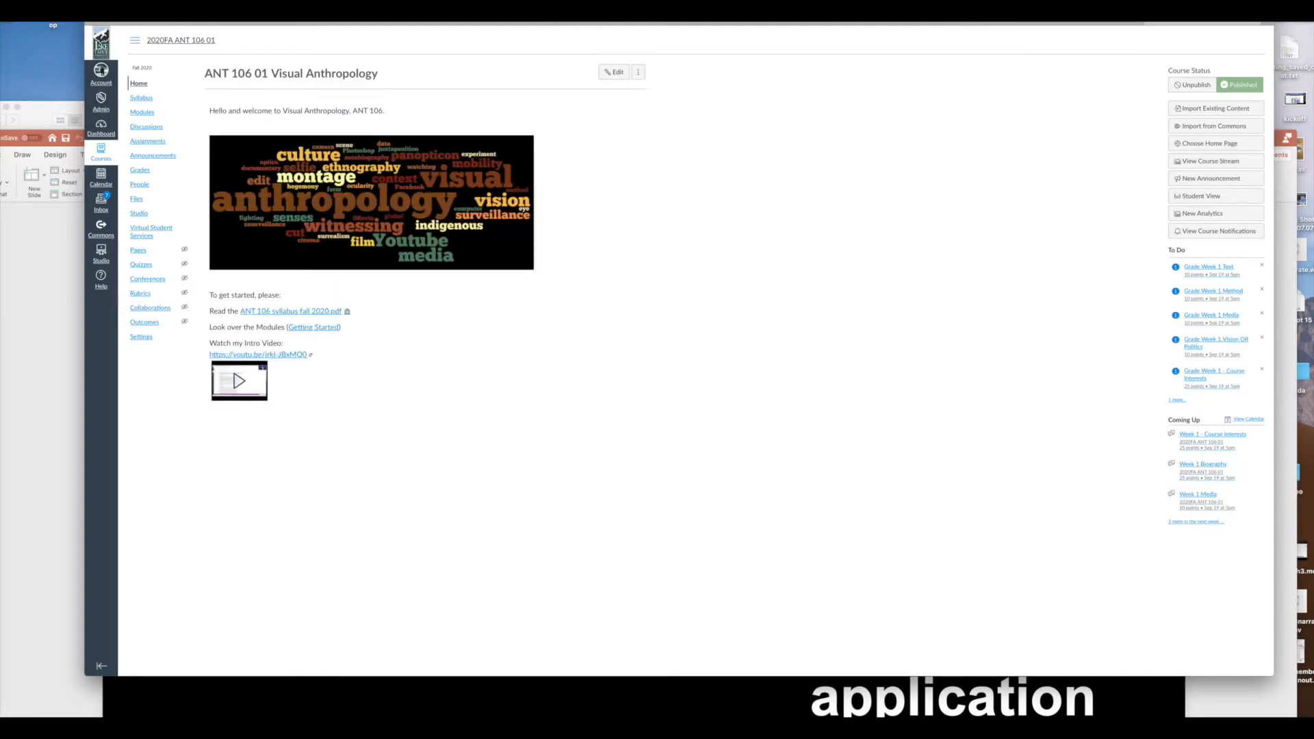
left_click(101, 129)
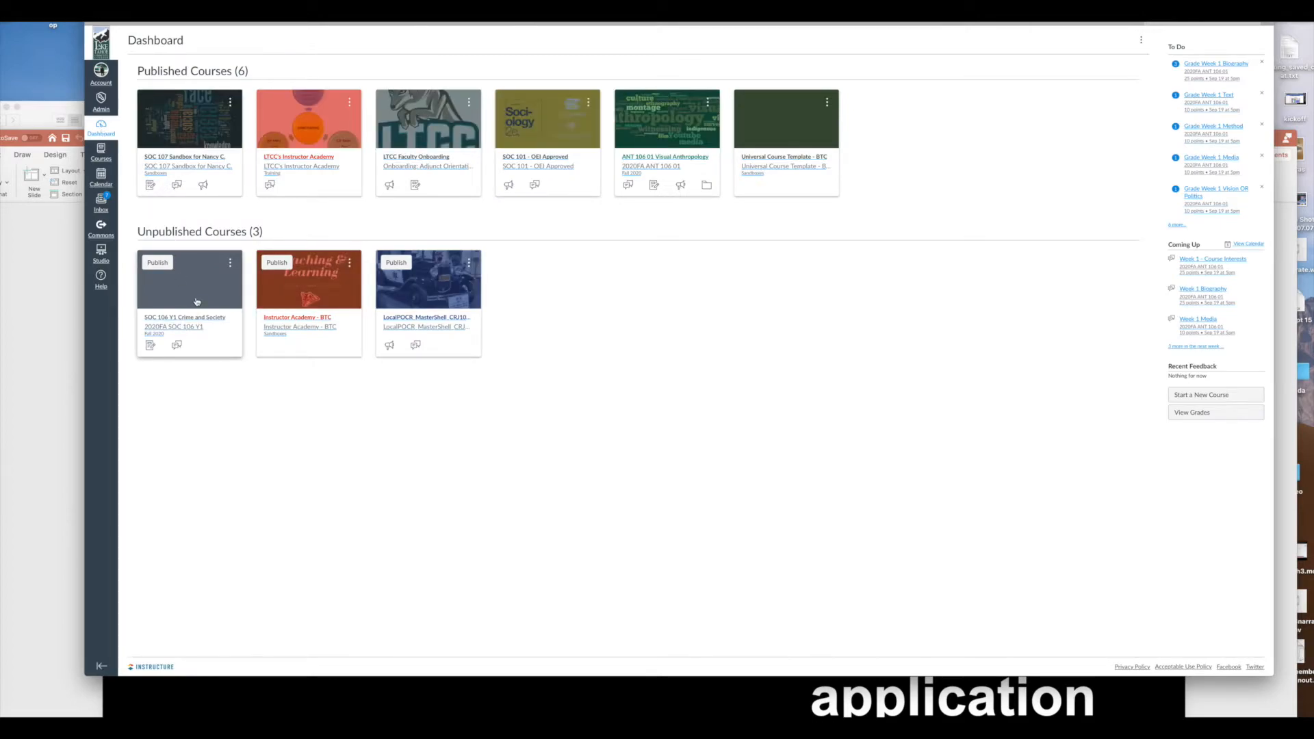
Step: Open the unpublished SOC 106 Y1 Crime and Society course and view its People roster and Grades page
left_click(196, 302)
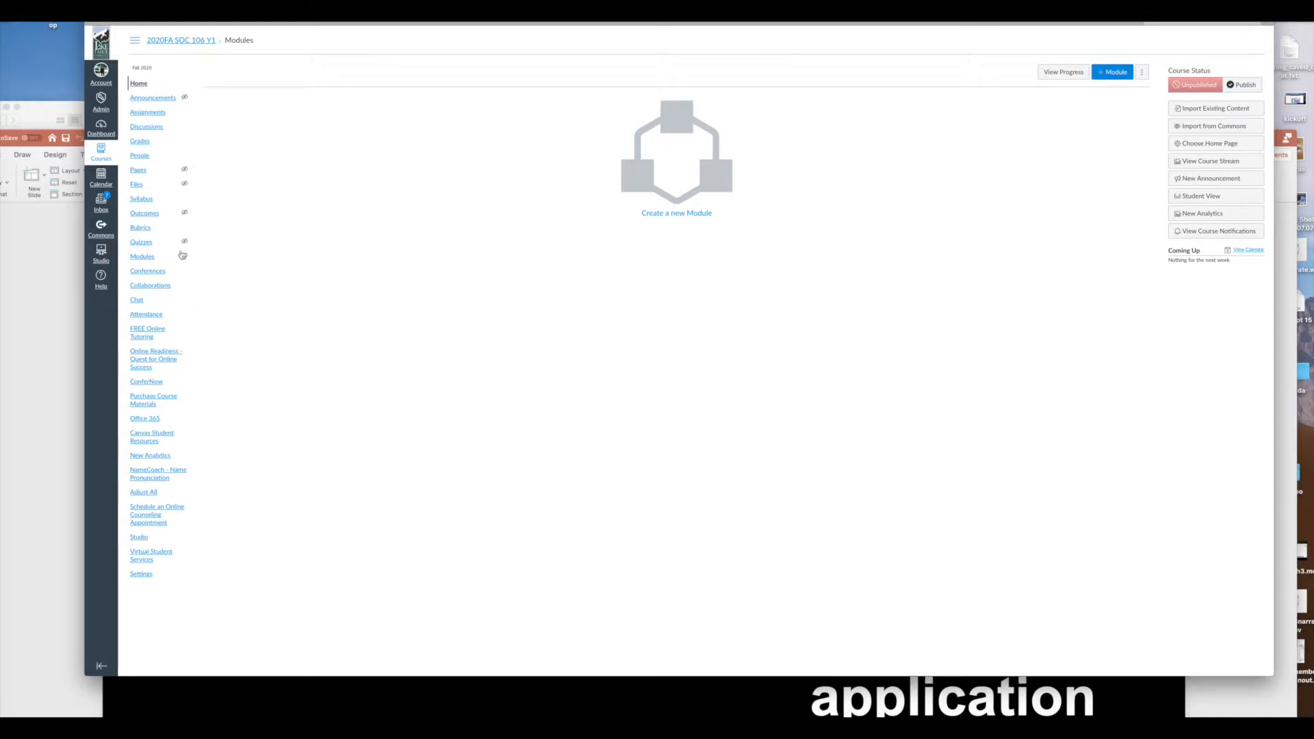
left_click(136, 156)
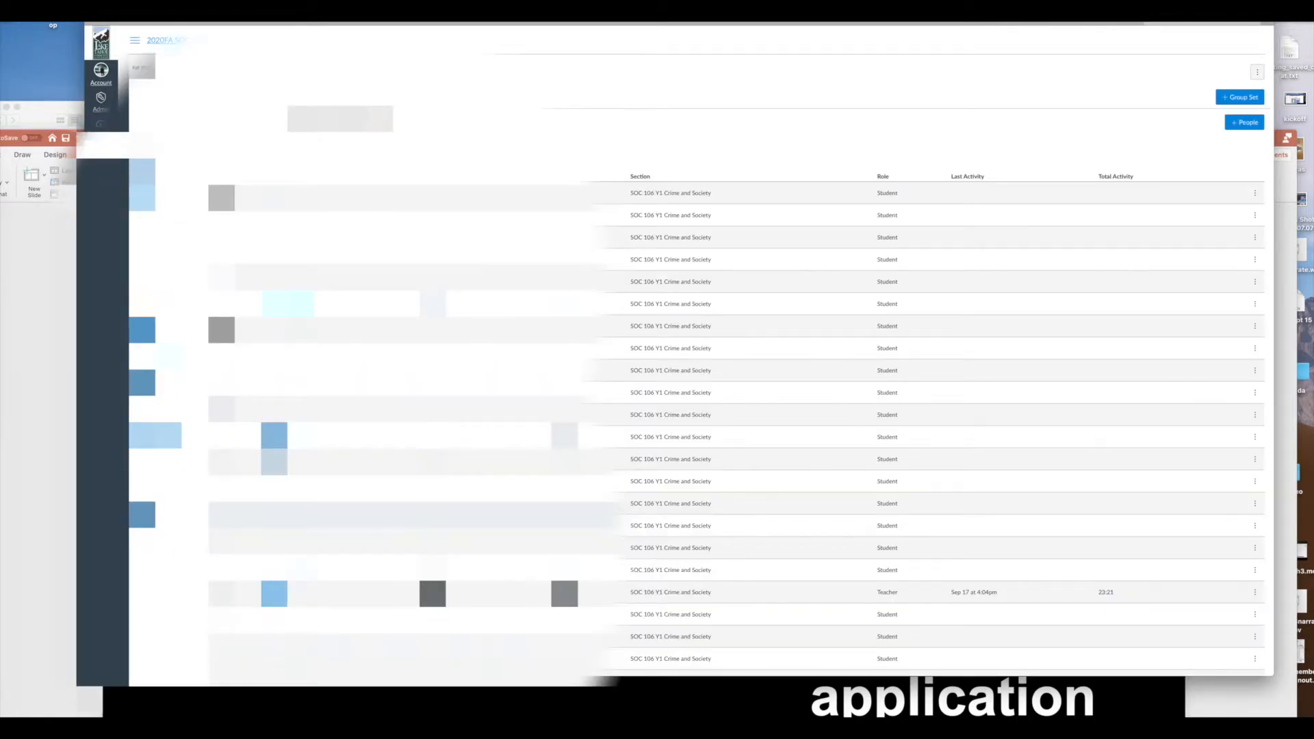
scroll(753, 274, "down", 5)
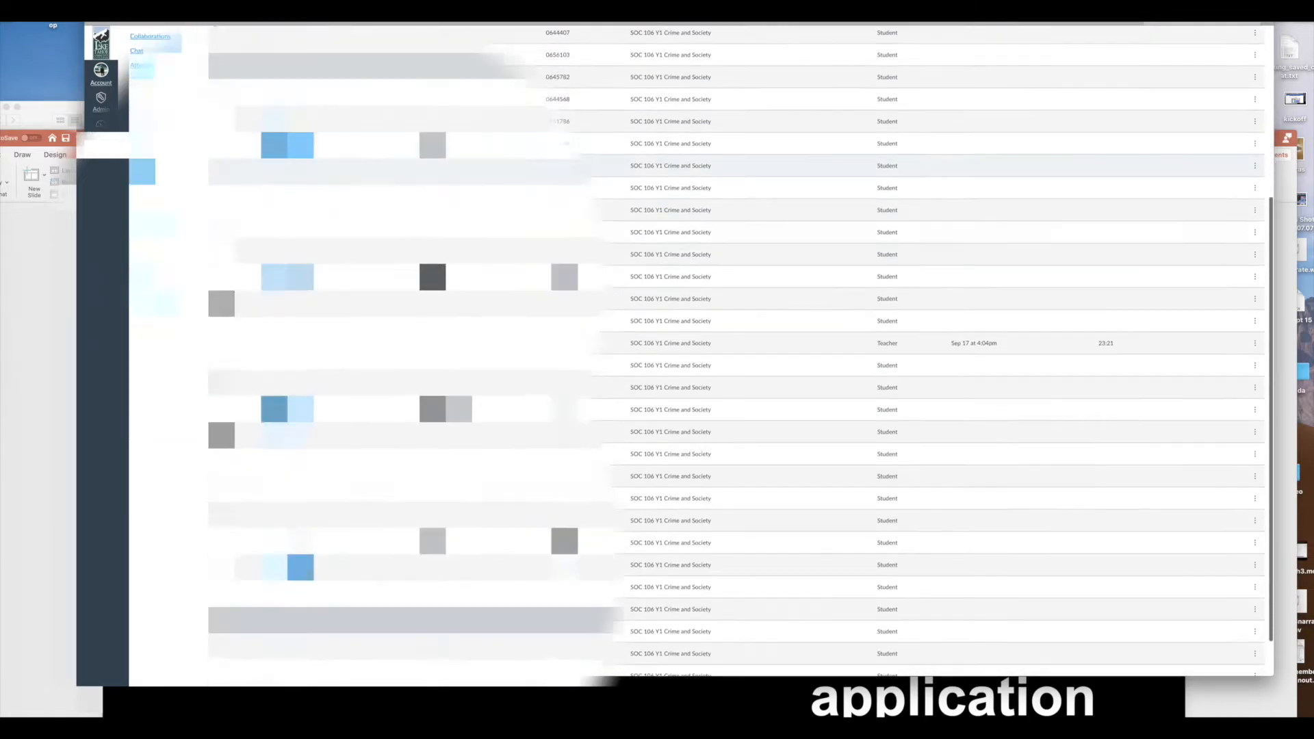
scroll(753, 243, "up", 5)
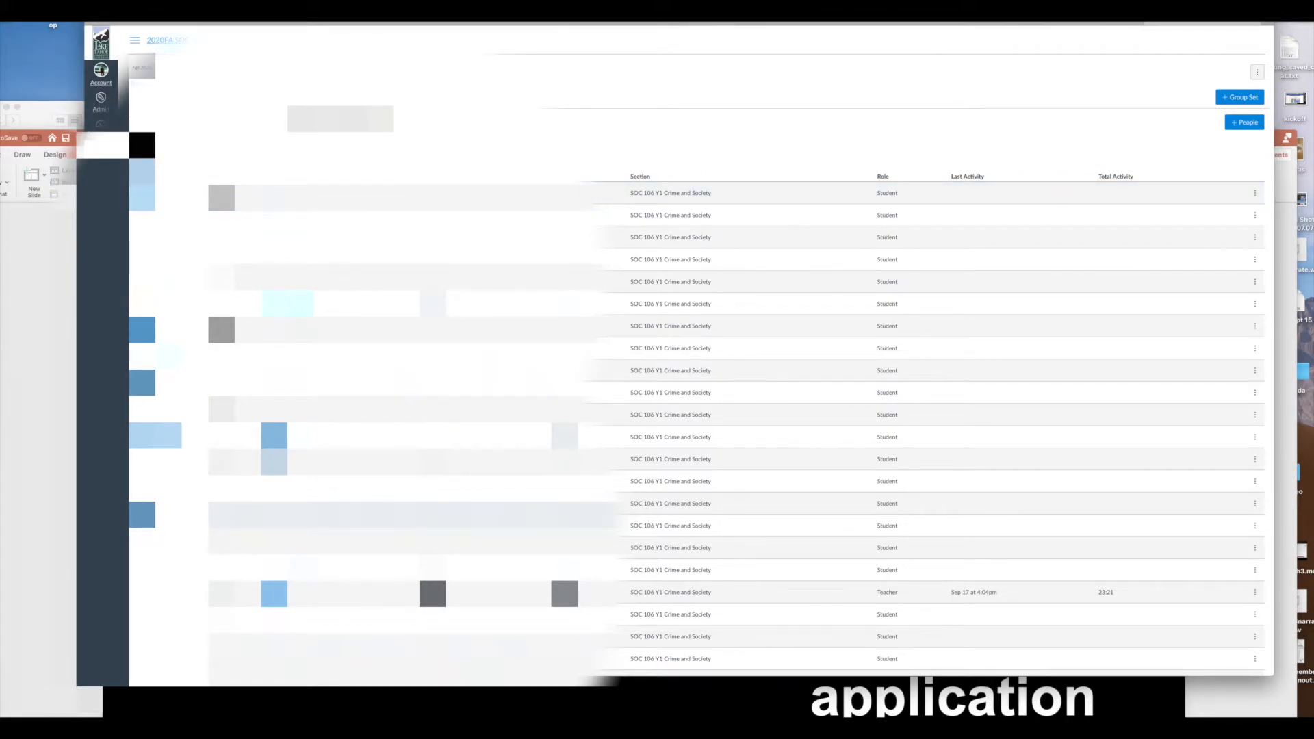
left_click(142, 145)
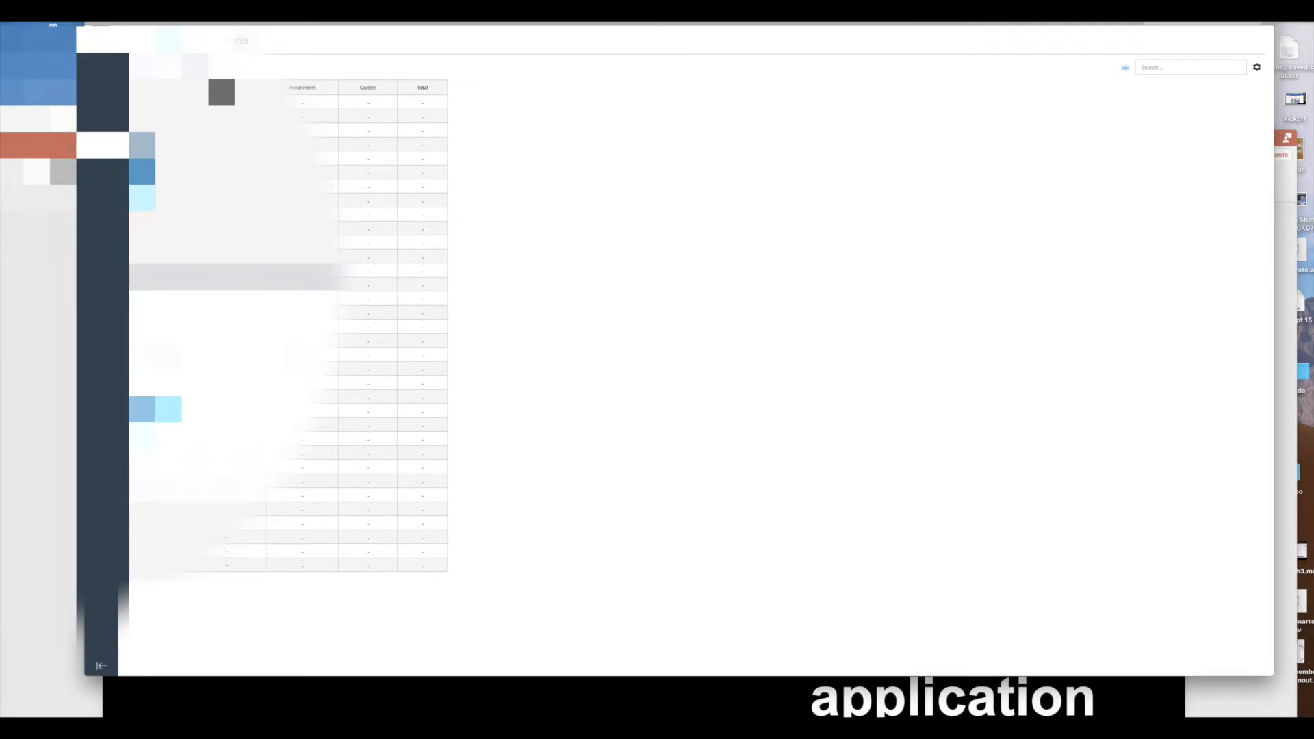
Step: Switch to Finder, open module1soc106.pdf and read from its cover through to the Work Calendar
key("super+Tab")
double_click(157, 159)
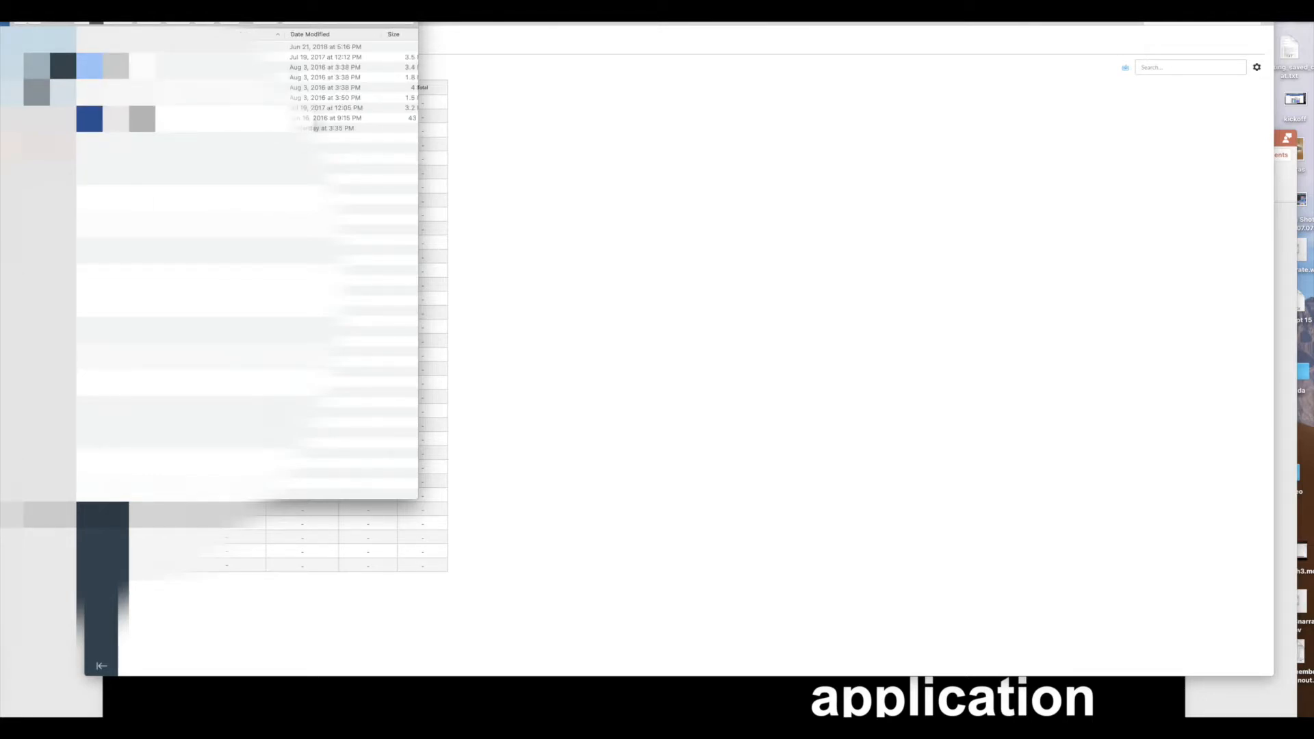
double_click(158, 57)
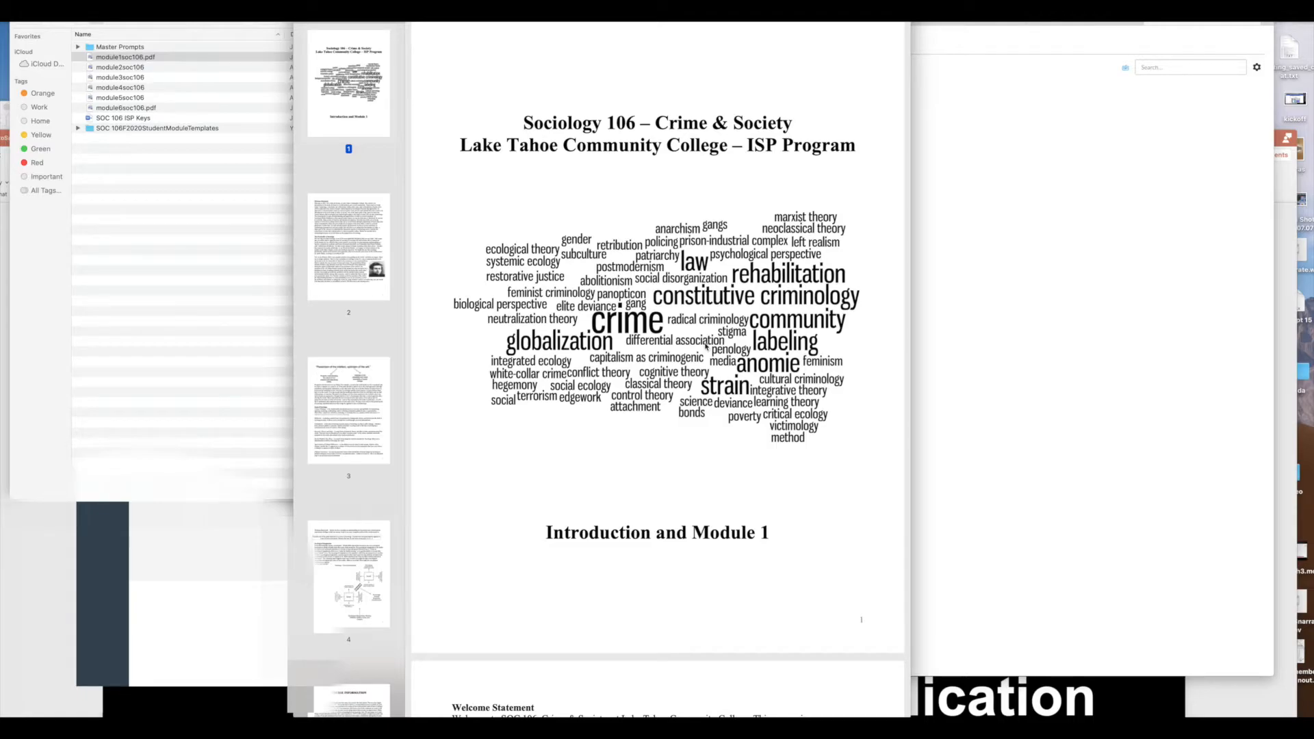
scroll(673, 370, "down", 10)
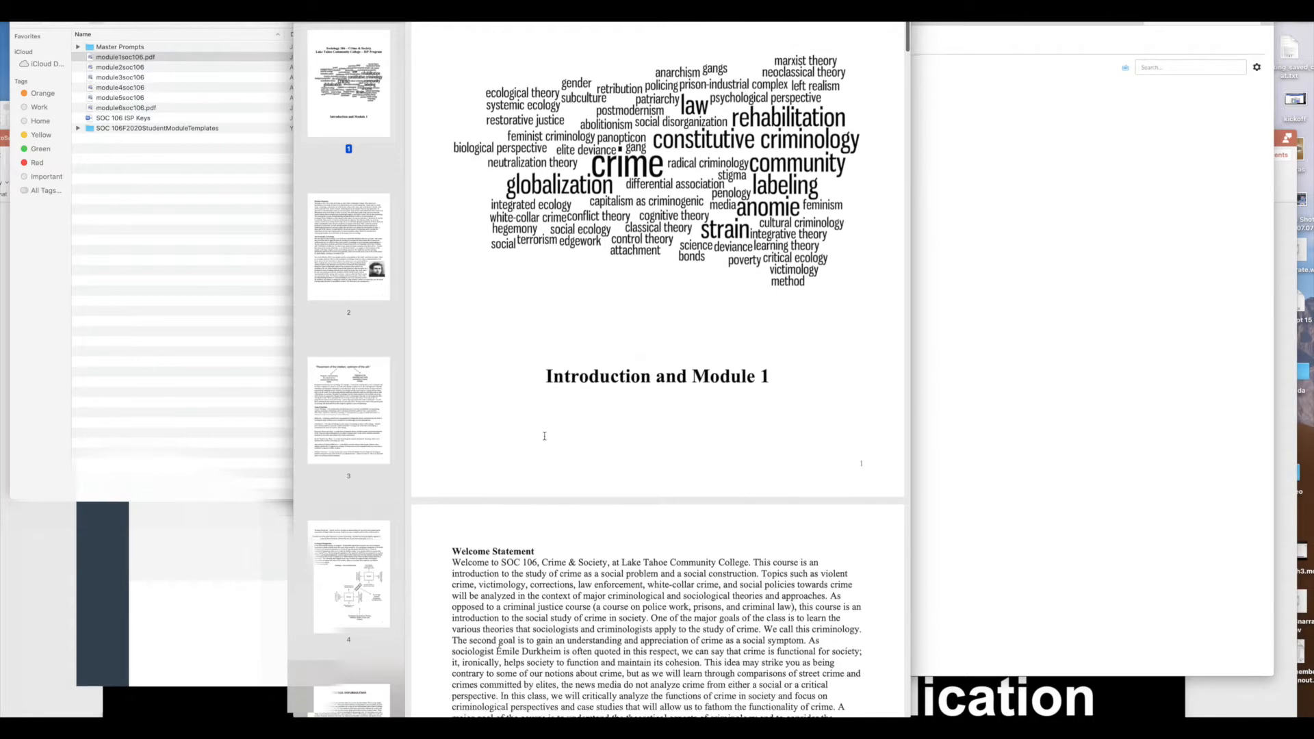
scroll(544, 436, "down", 20)
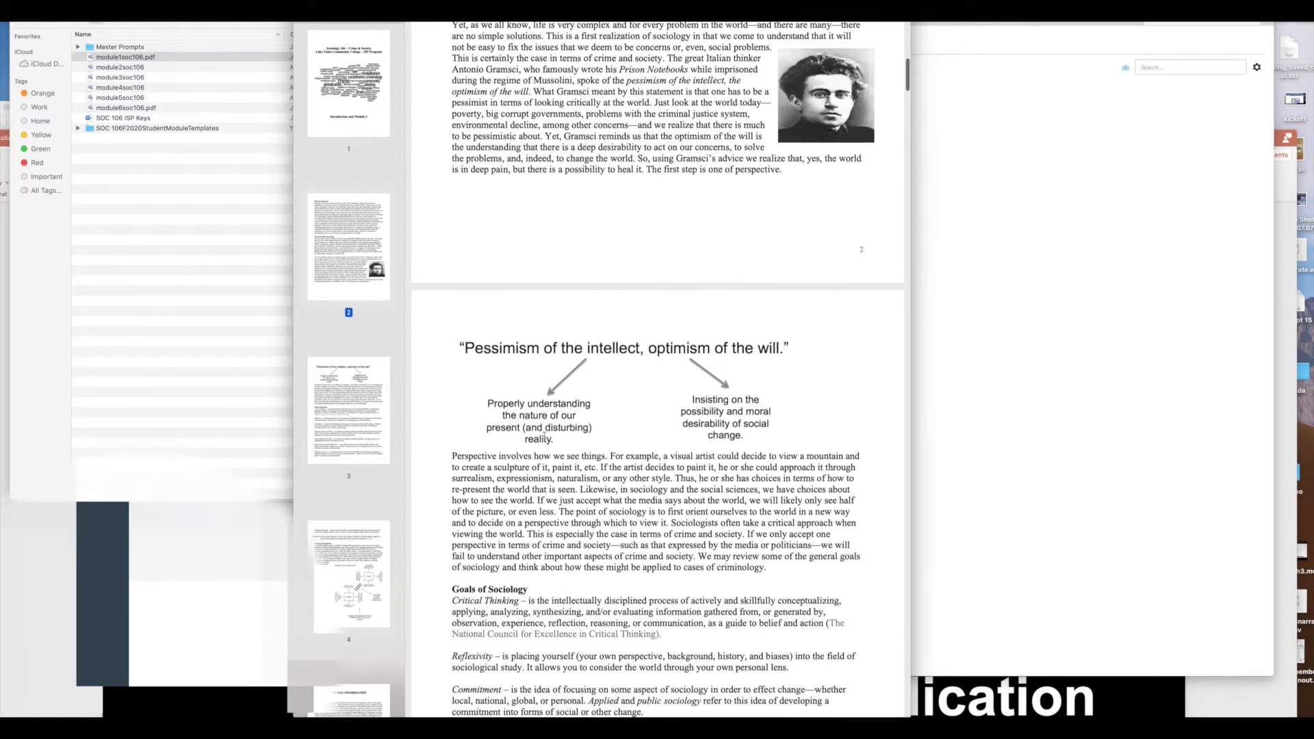
scroll(544, 436, "down", 15)
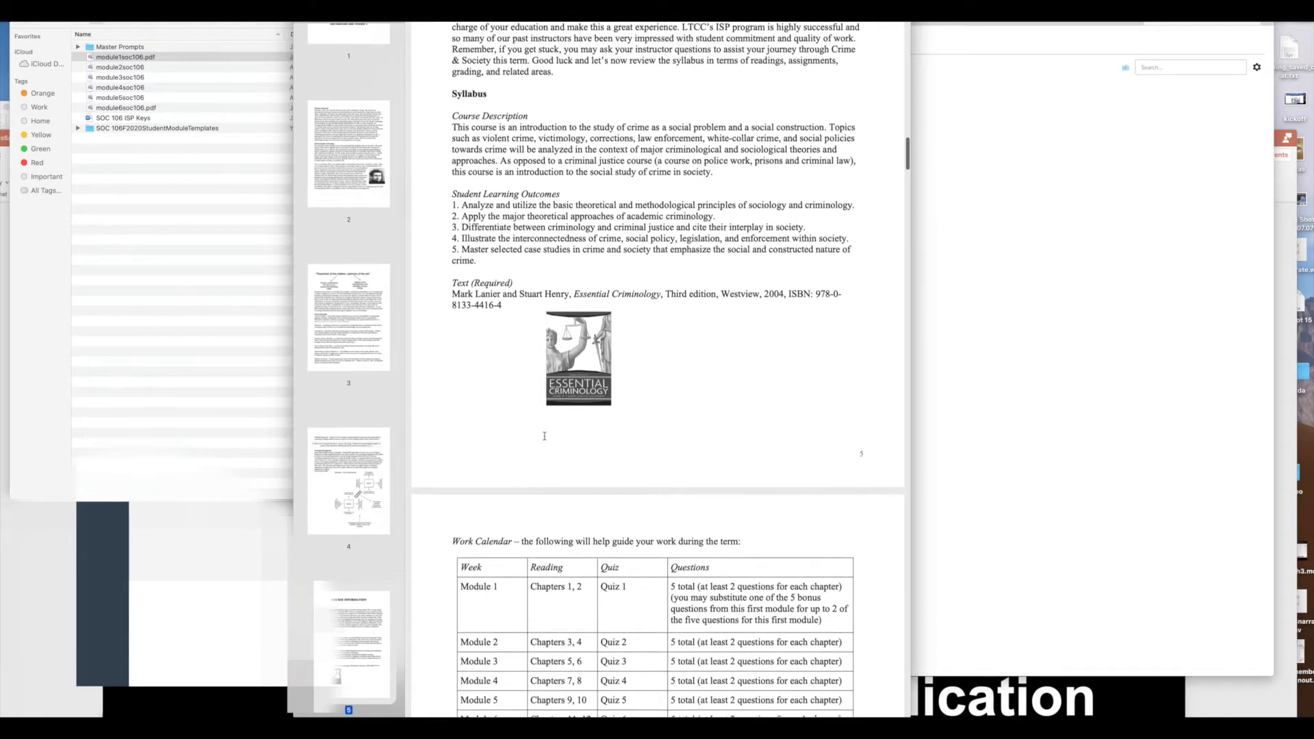
scroll(544, 436, "down", 2)
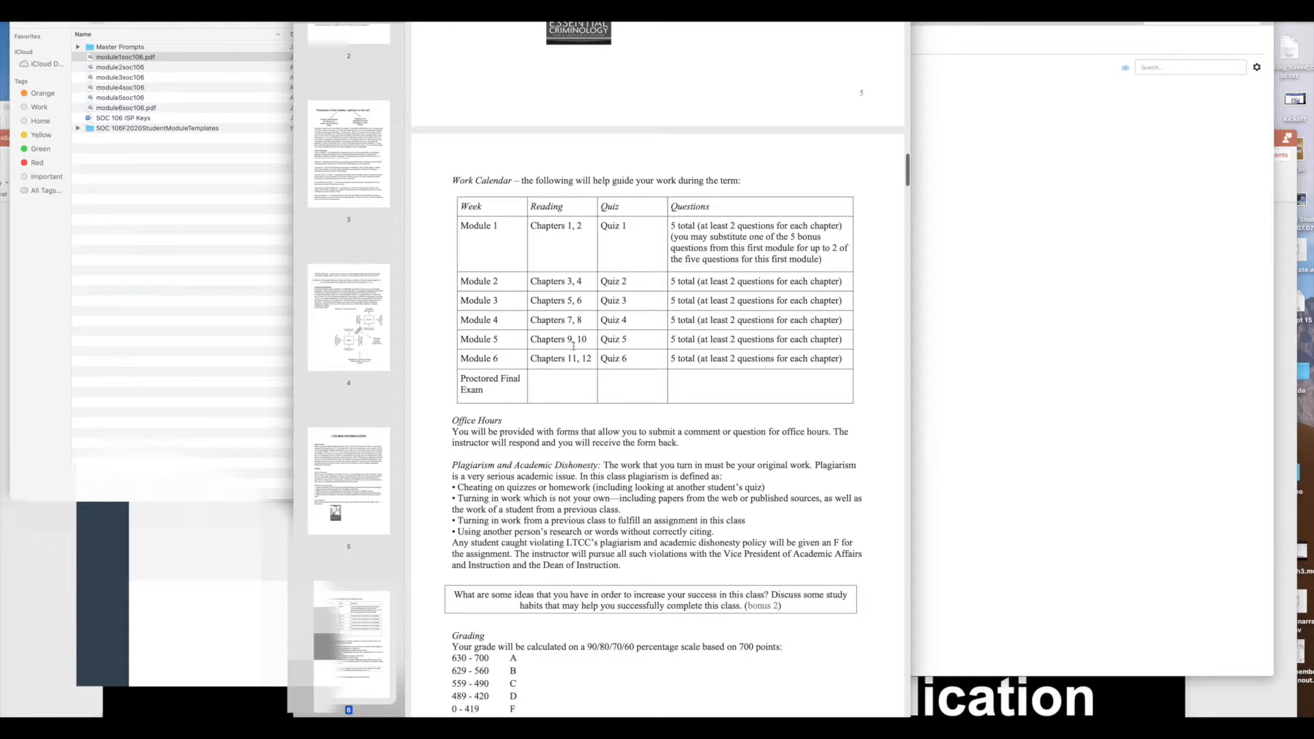
Step: Examine the Work Calendar's reading, quiz and question requirements, and highlight the 700-point grading scale in the module 1 PDF
scroll(575, 340, "down", 2)
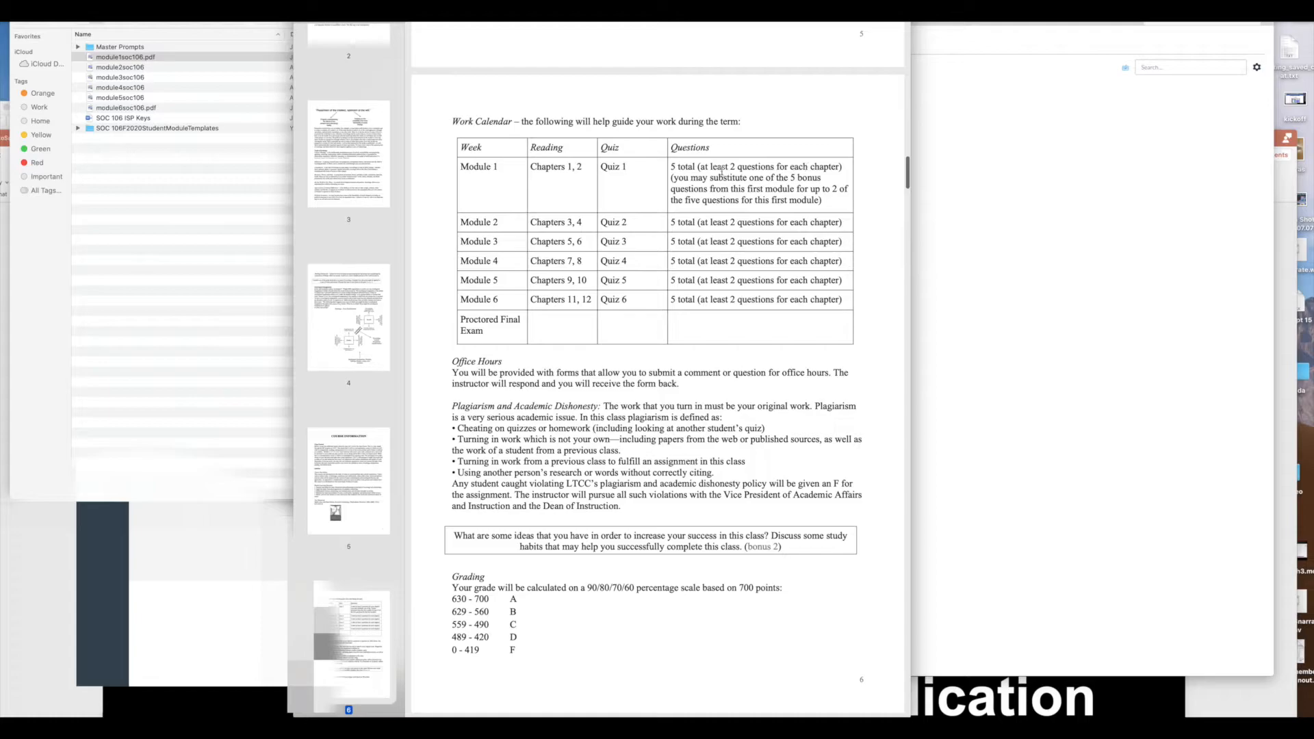
scroll(699, 169, "down", 3)
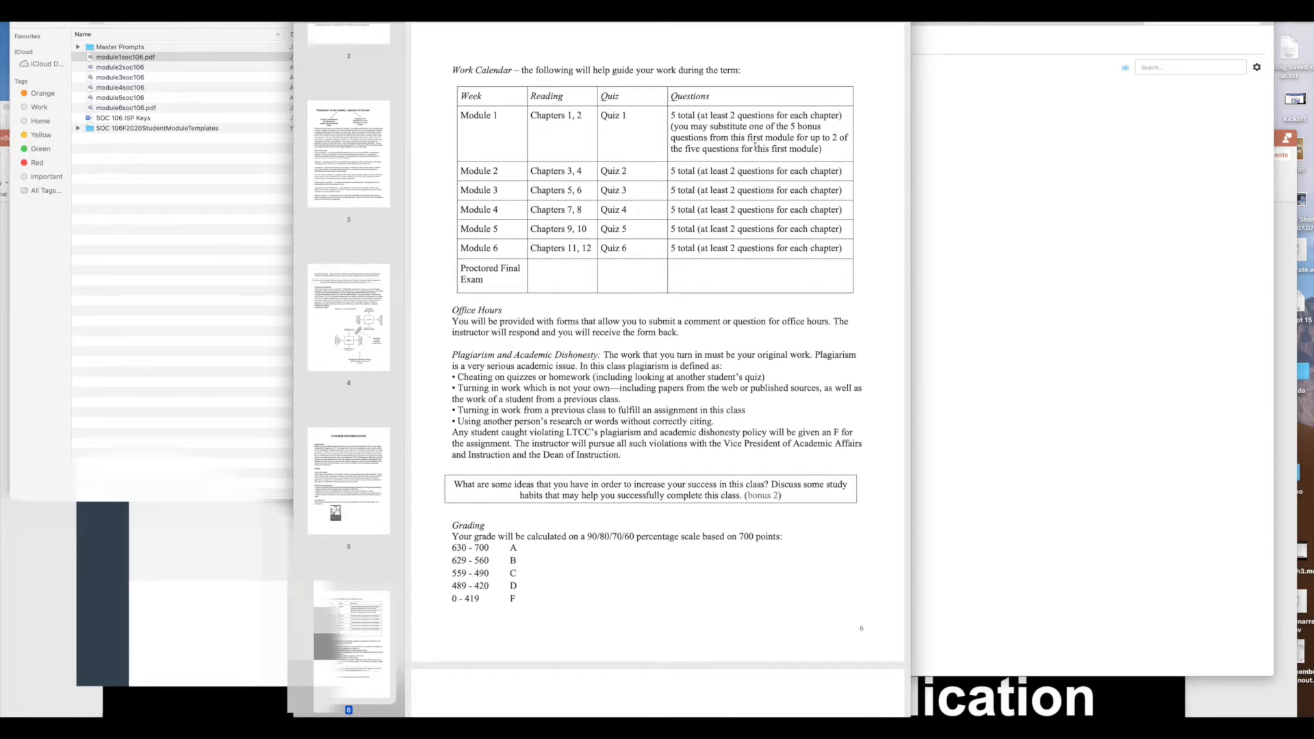
scroll(783, 286, "down", 5)
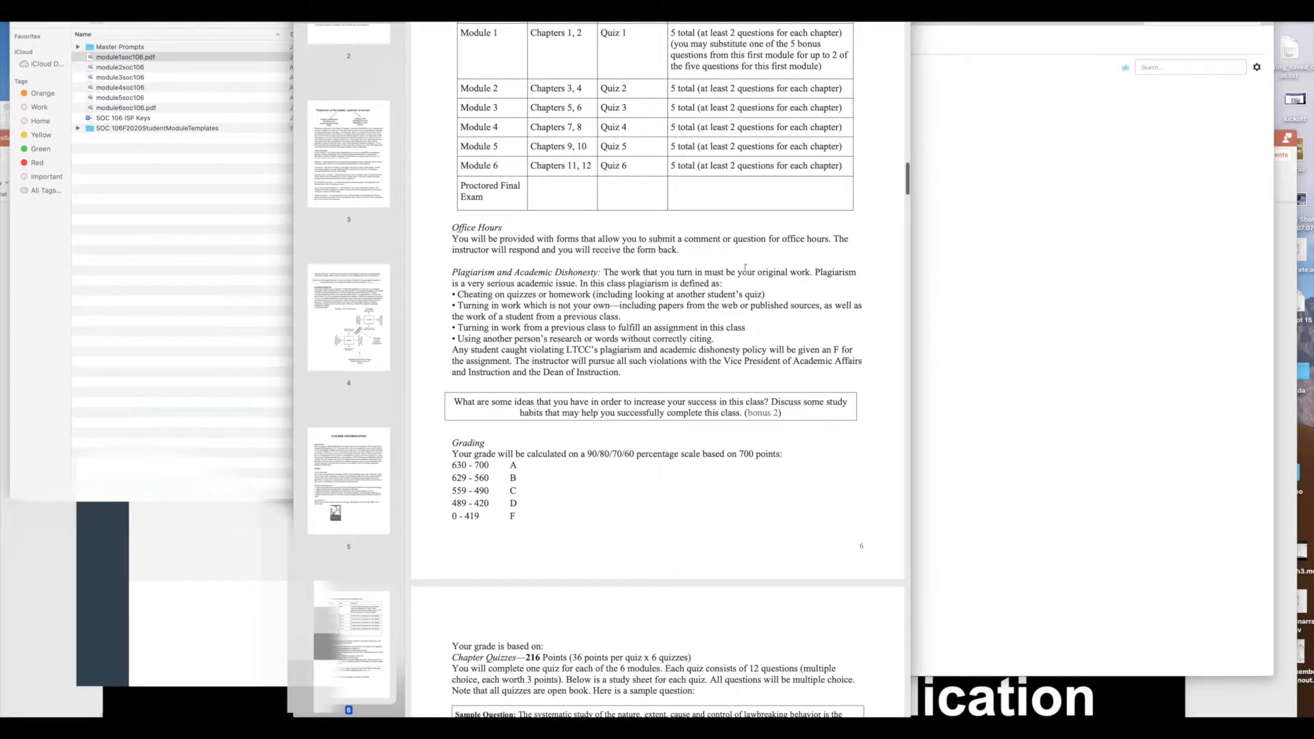
scroll(745, 269, "up", 3)
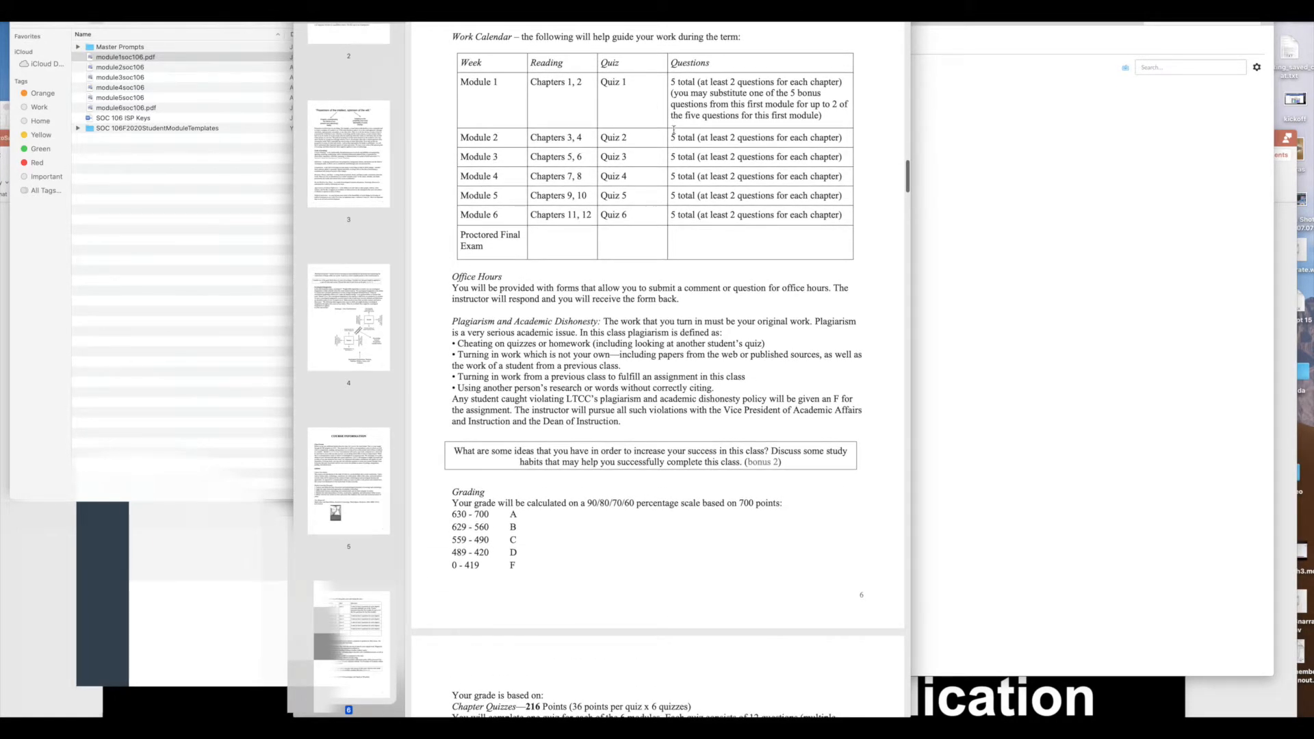
scroll(674, 136, "down", 2)
scroll(673, 136, "down", 4)
scroll(520, 171, "up", 3)
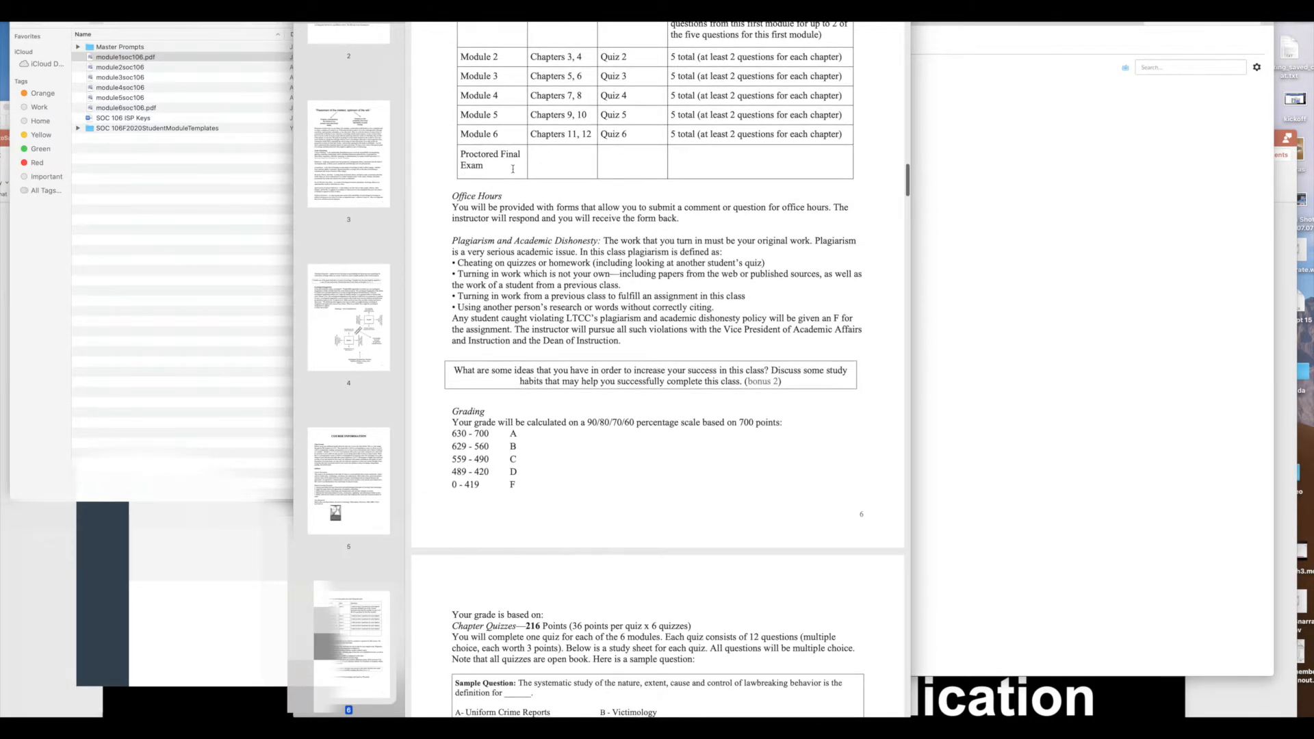
scroll(515, 171, "down", 9)
left_click_drag(519, 268, 449, 217)
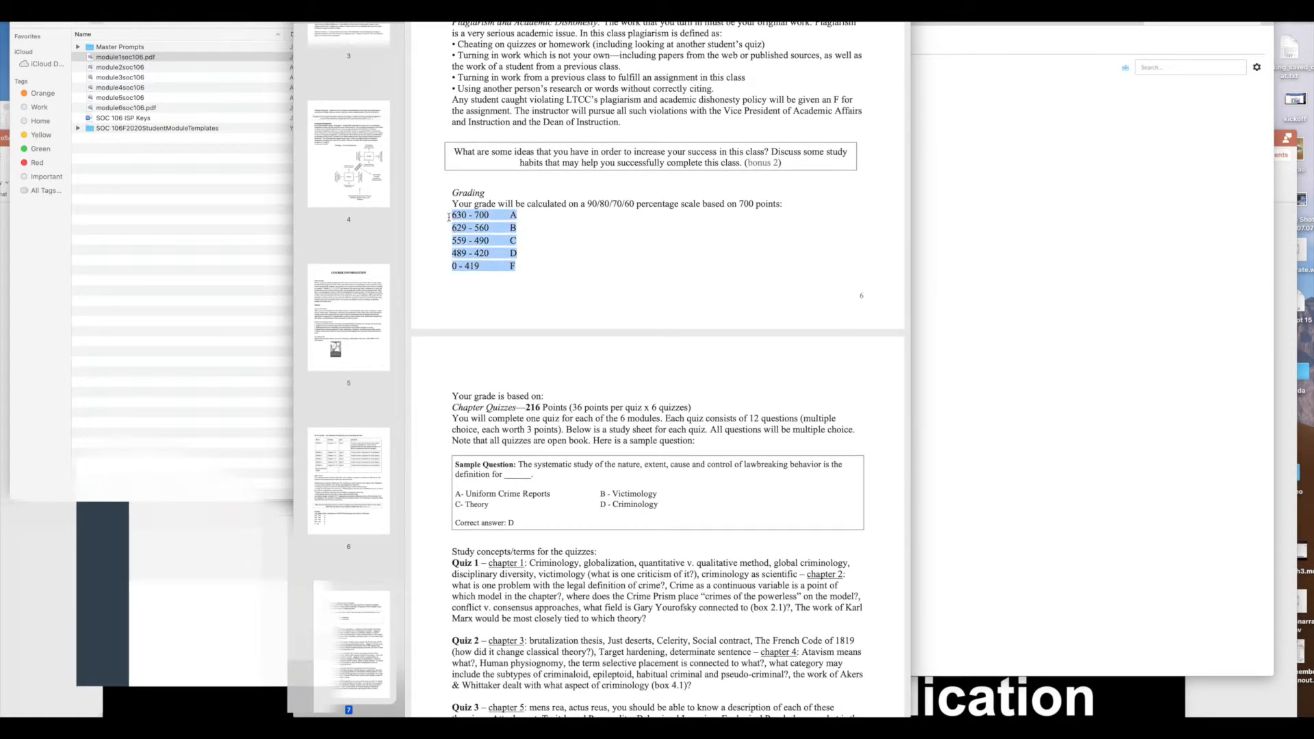
left_click(608, 271)
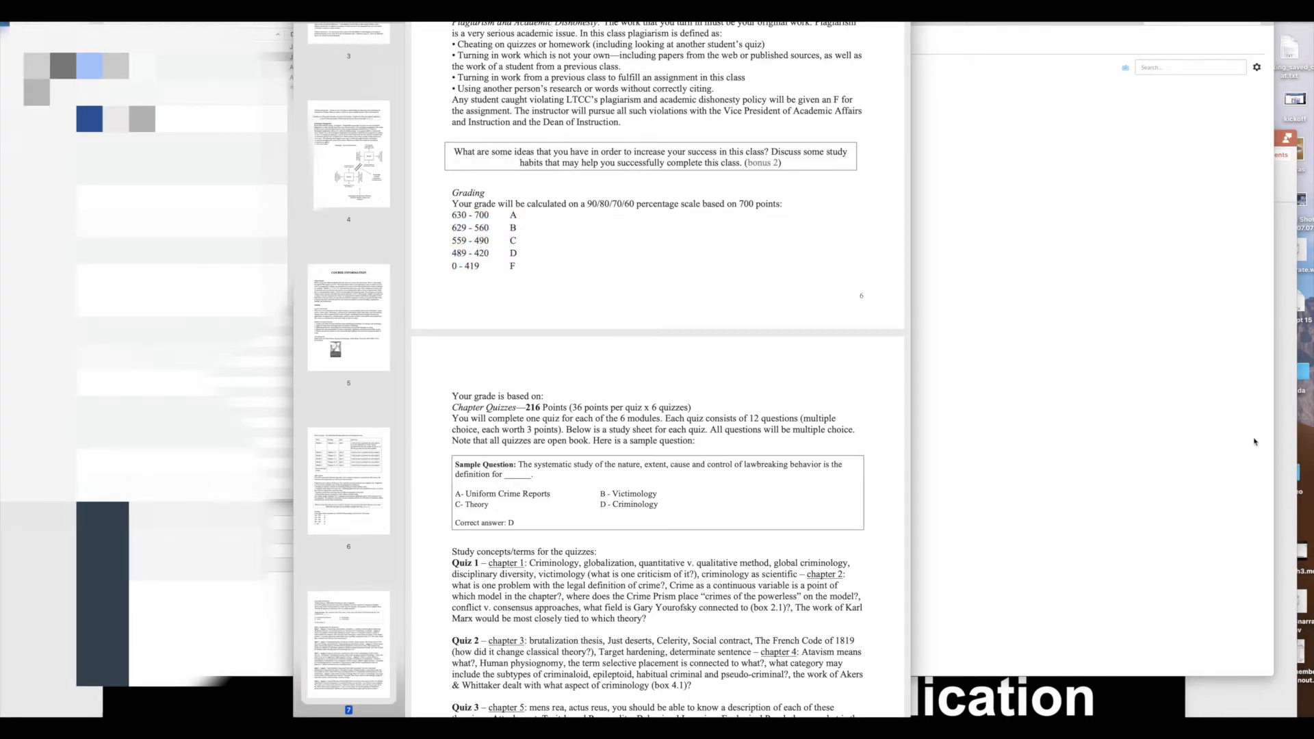
Step: Switch to the browser and compare the Canvas Grades page with the Passport WebAdvisor gradebook menu for SOC-106-Y1
left_click(1151, 411)
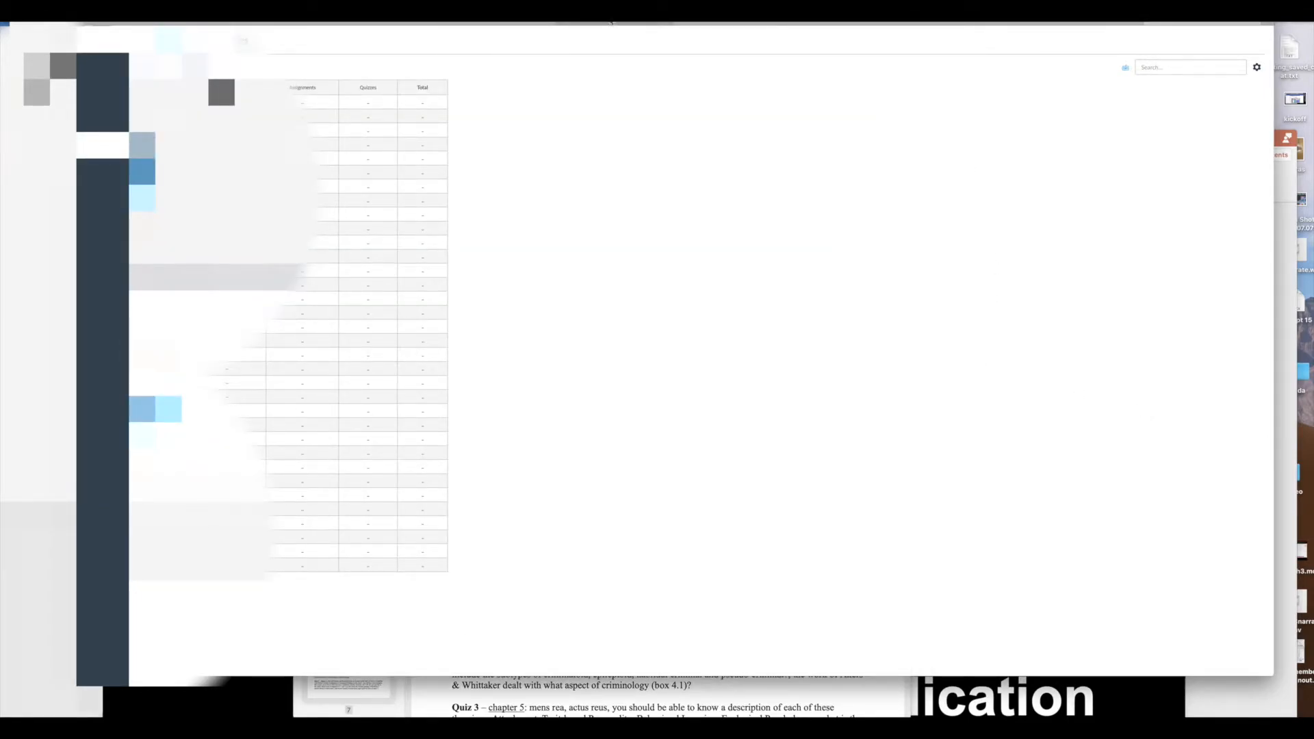
left_click(609, 23)
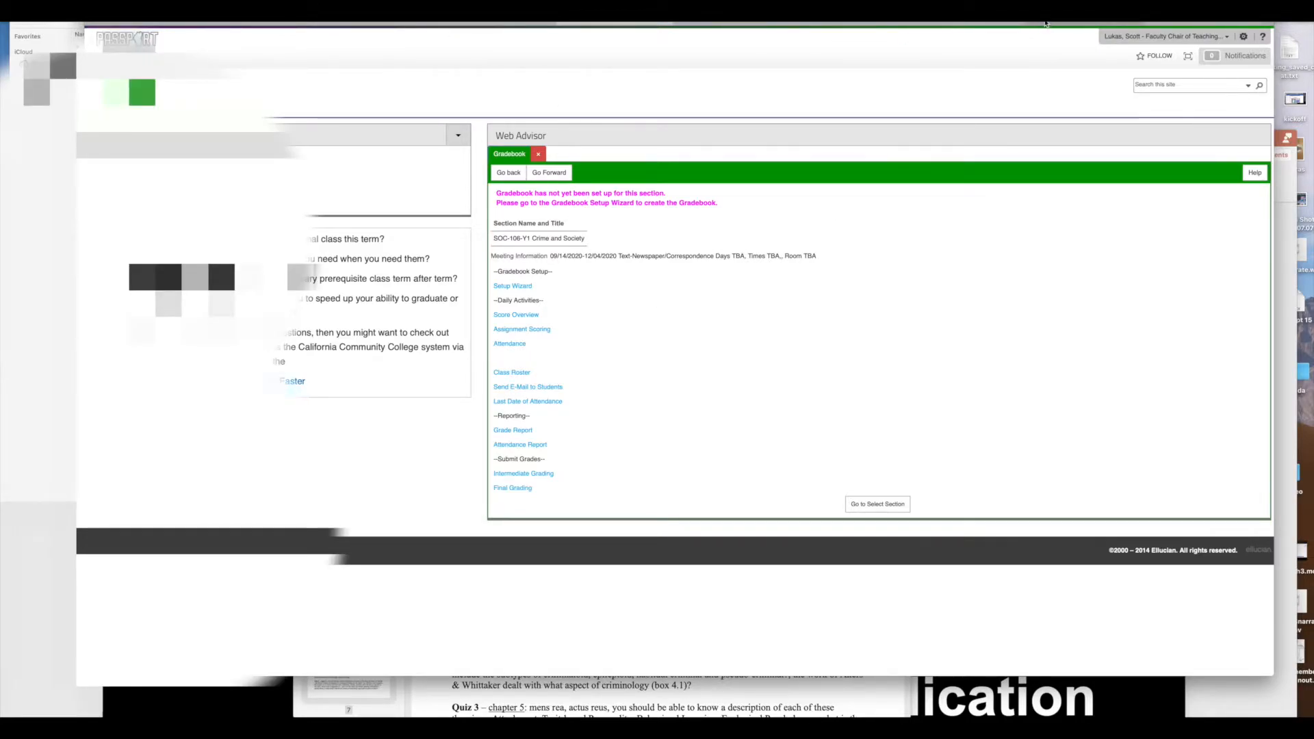
left_click(1178, 22)
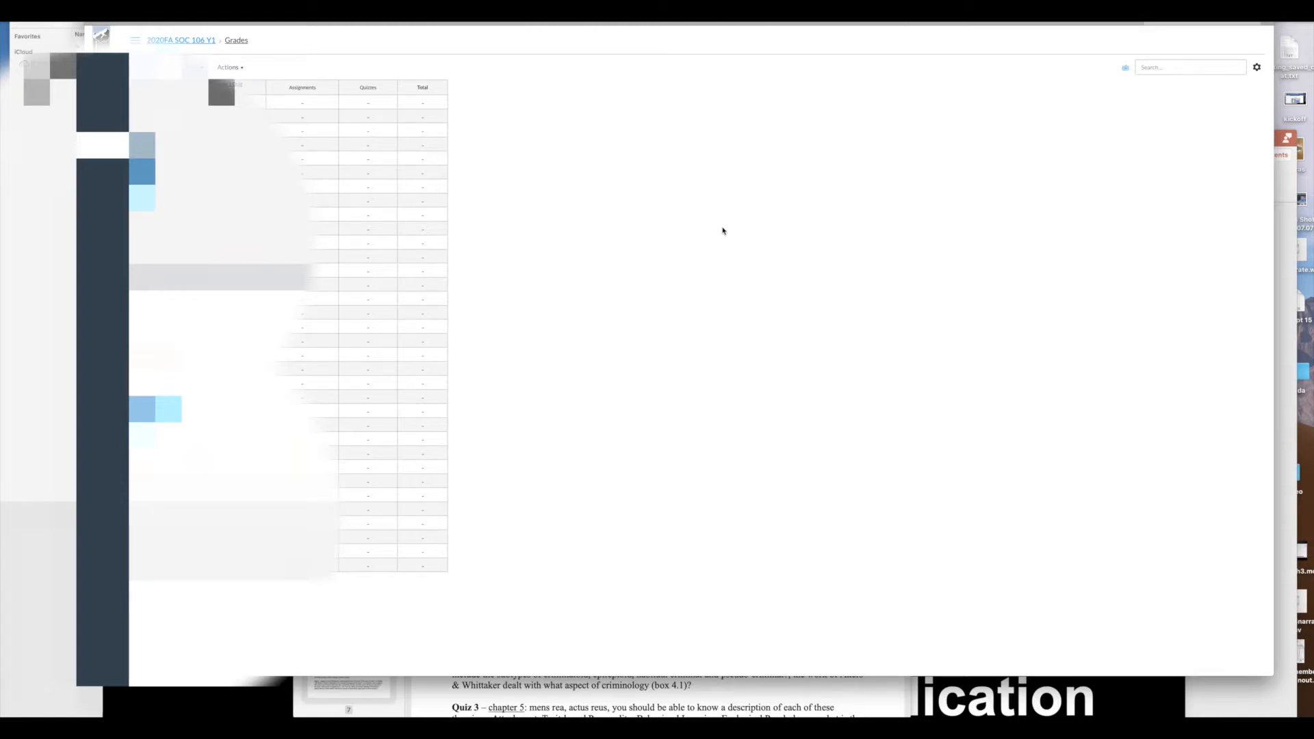
Step: Switch back to the module 1 PDF, examine the Chapter Quizzes section and highlight its 216 Points value
left_click(712, 697)
scroll(596, 479, "down", 5)
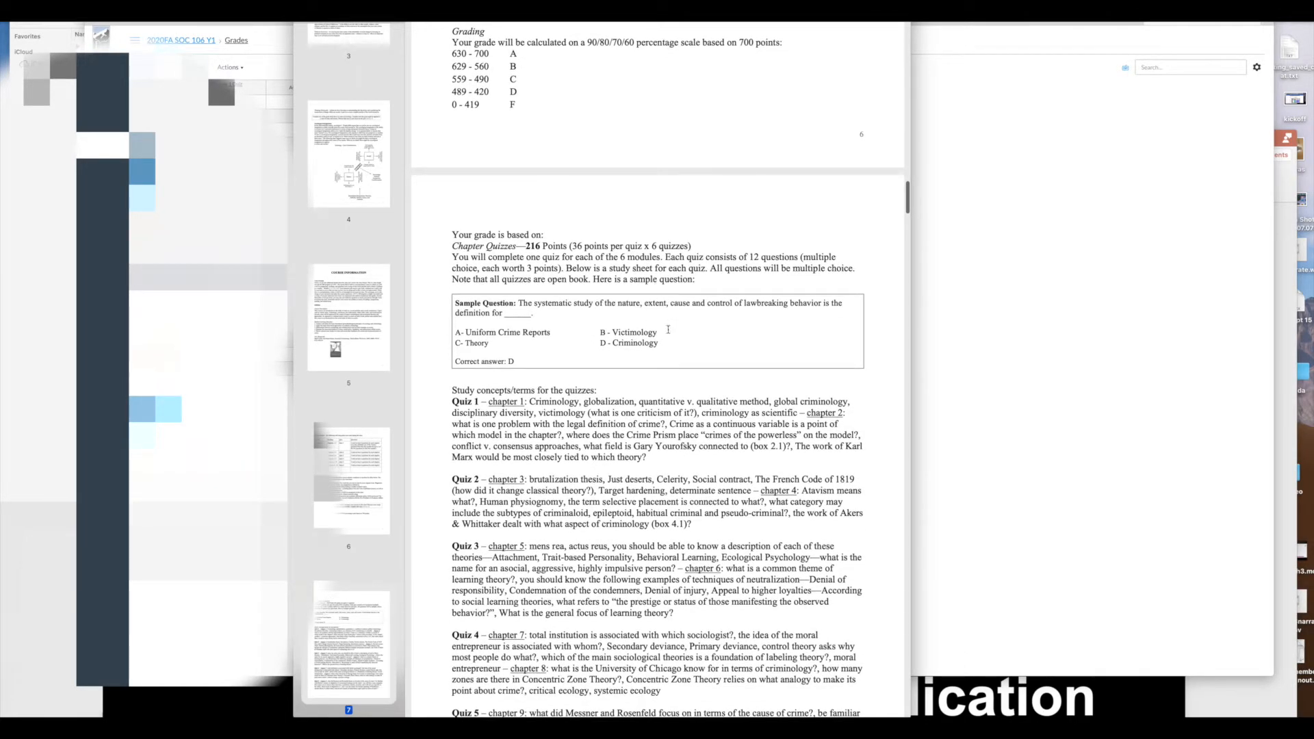
scroll(647, 441, "down", 4)
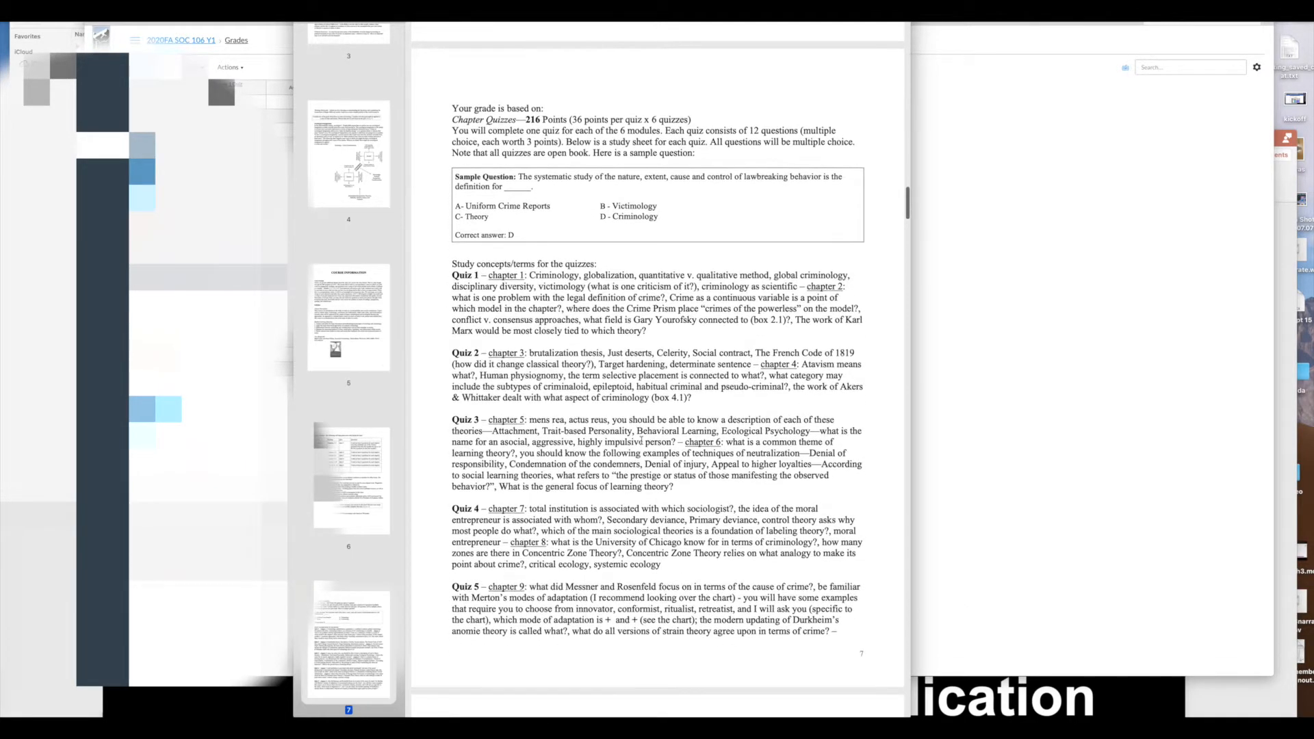
scroll(641, 441, "up", 5)
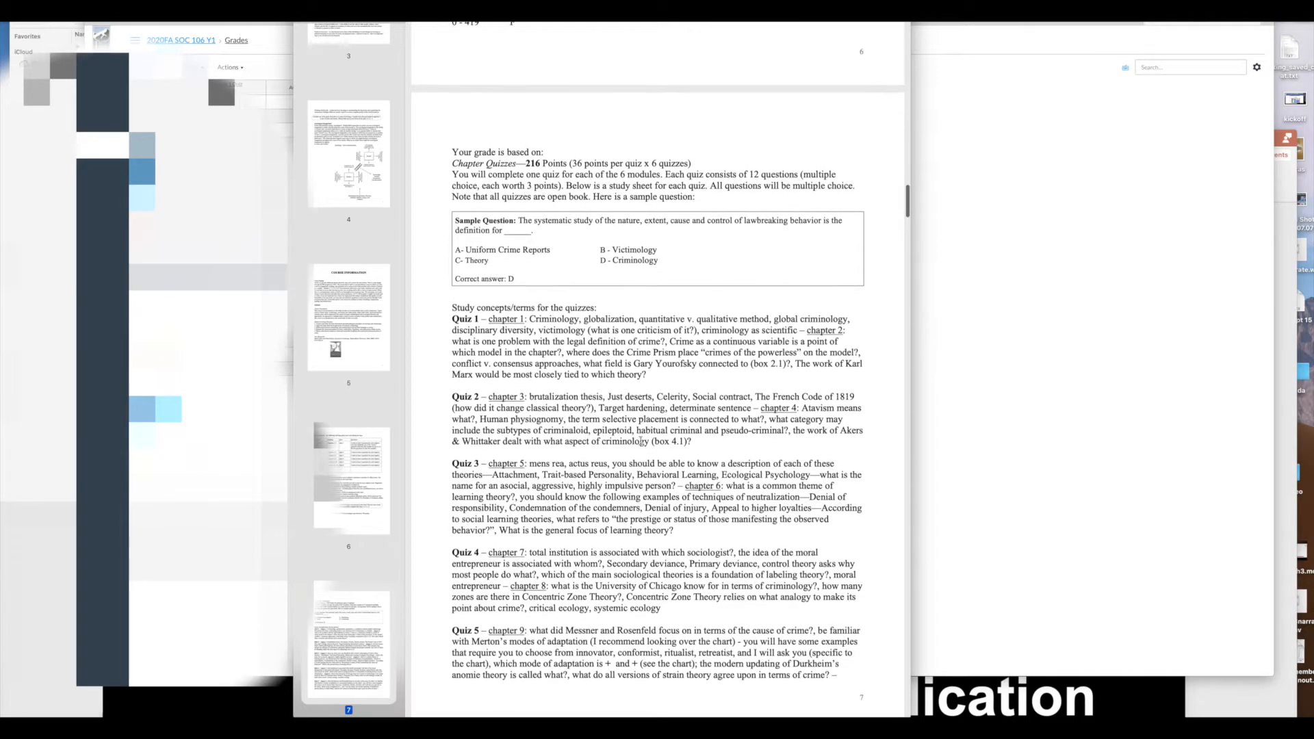
scroll(640, 438, "up", 2)
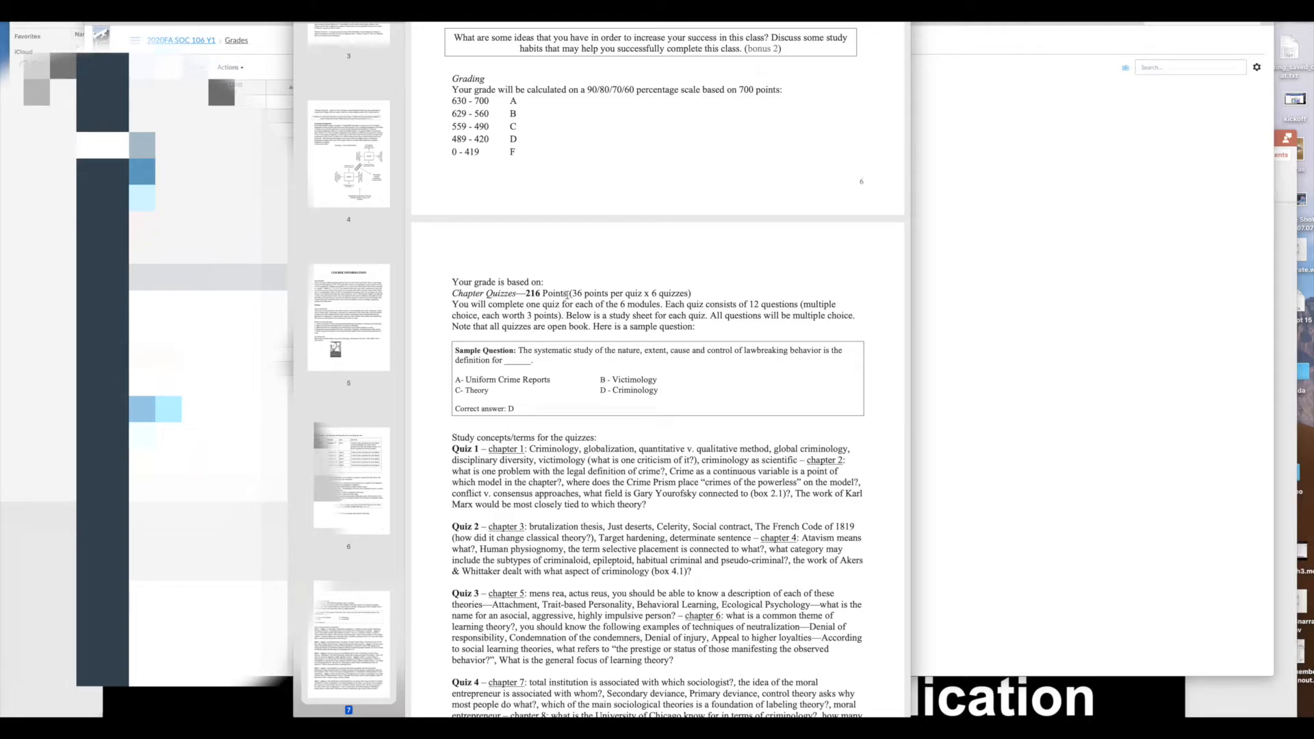
left_click_drag(572, 294, 527, 293)
scroll(698, 374, "down", 2)
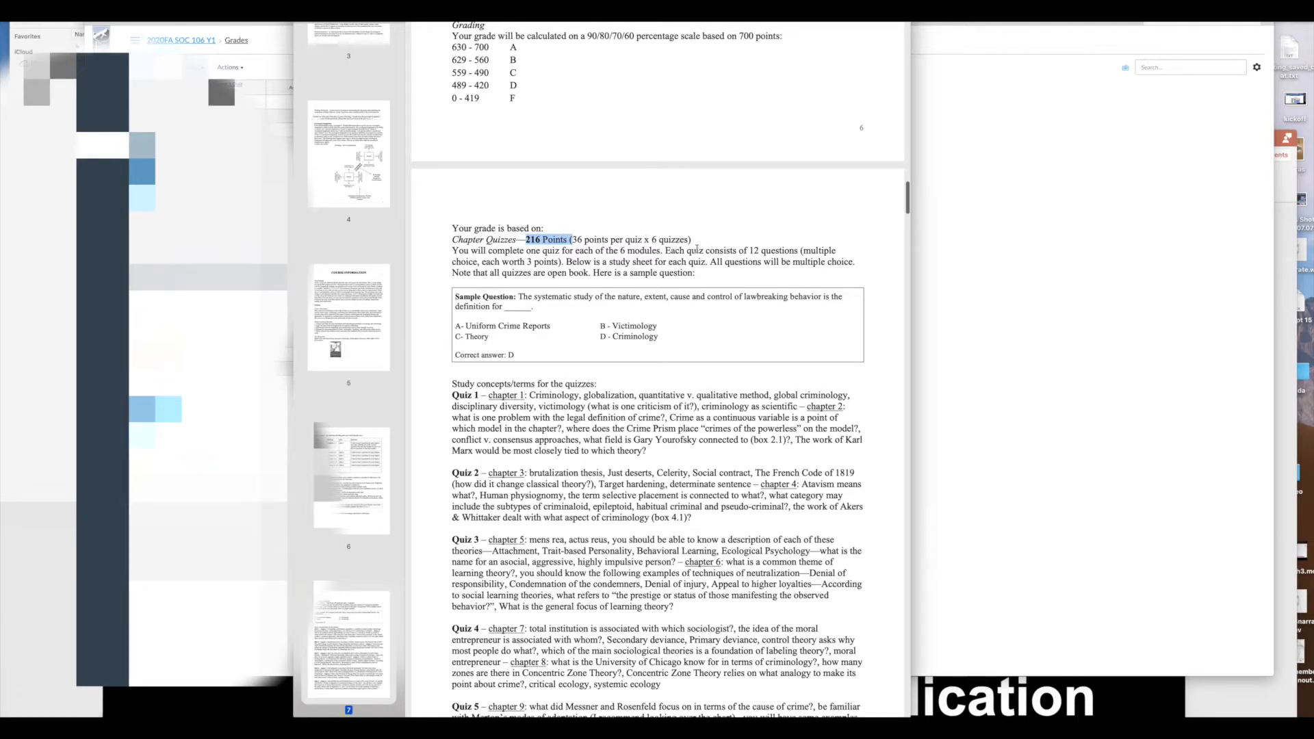
left_click(621, 251)
Step: Return to the Canvas gradebook for SOC 106 Y1 and view its header menus and the student name column's options
left_click(1066, 215)
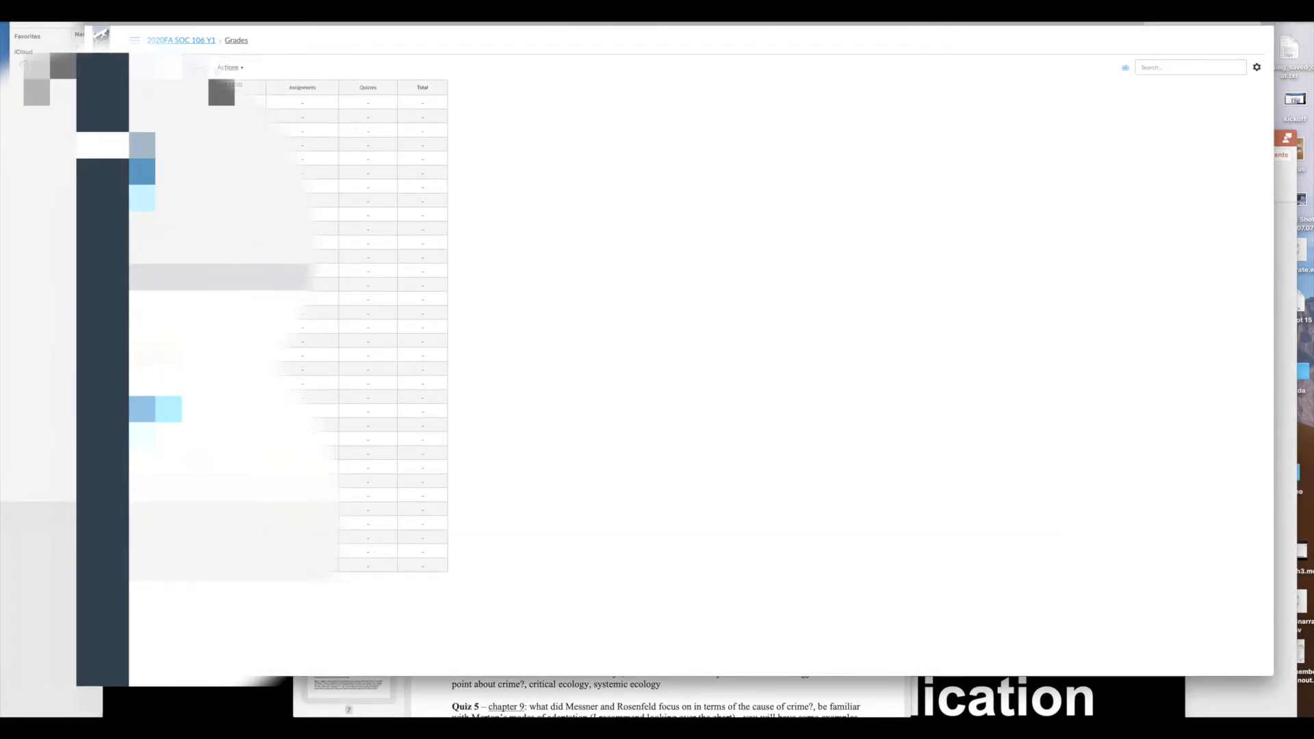
left_click(225, 70)
left_click(195, 68)
left_click(309, 104)
left_click(258, 89)
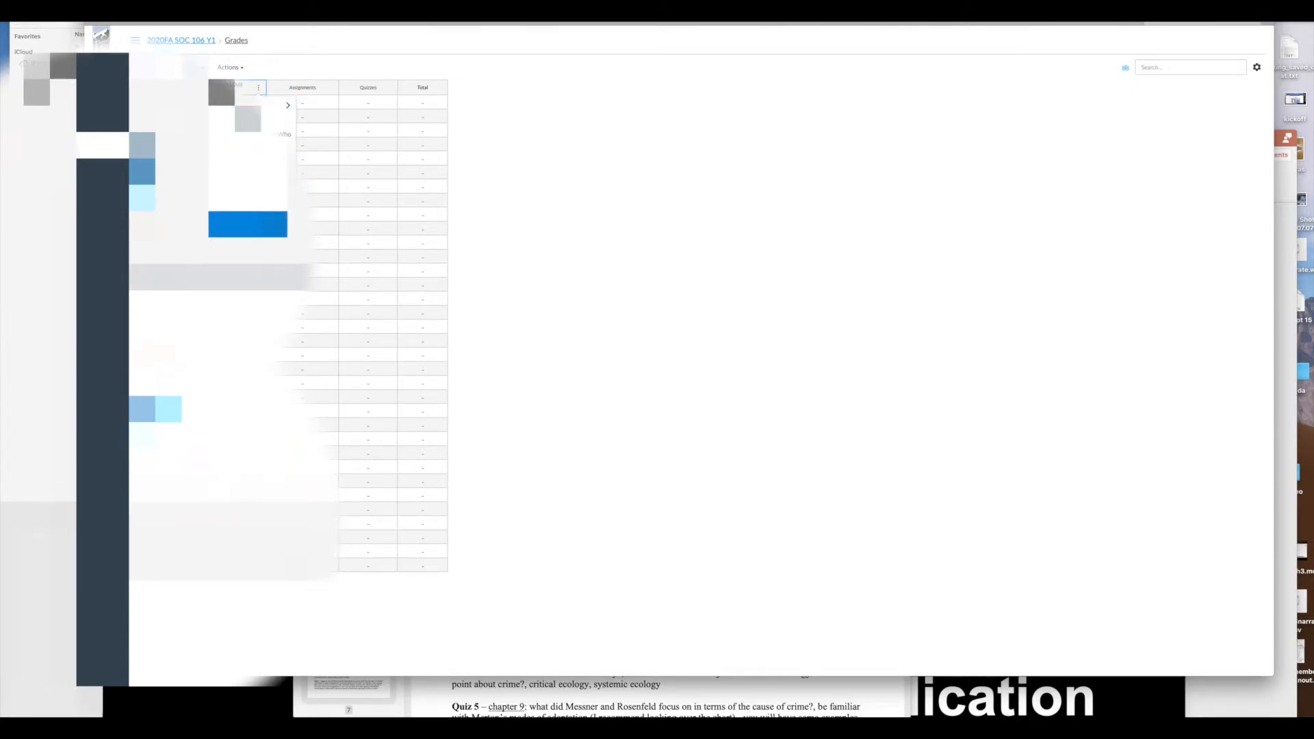
left_click(619, 133)
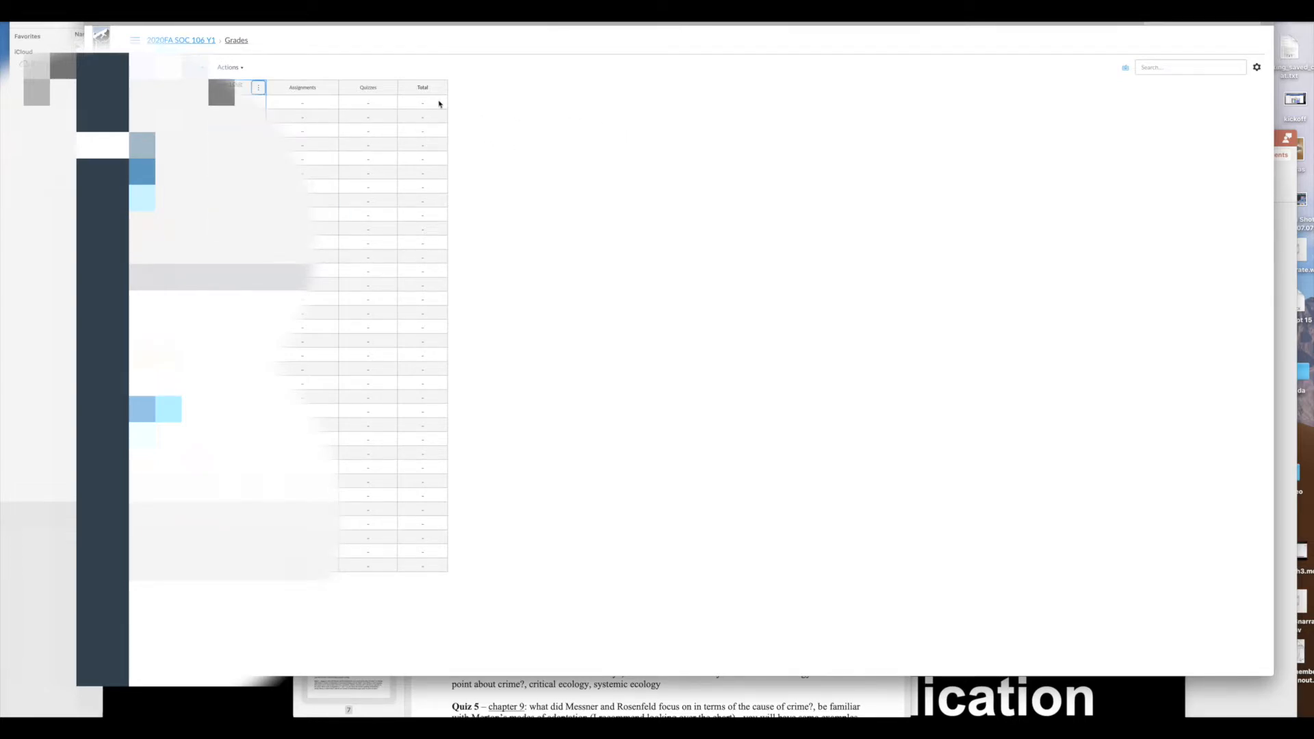
Step: View the Assignments column's sort options, and open and close one student's details
left_click(331, 88)
mouse_move(330, 107)
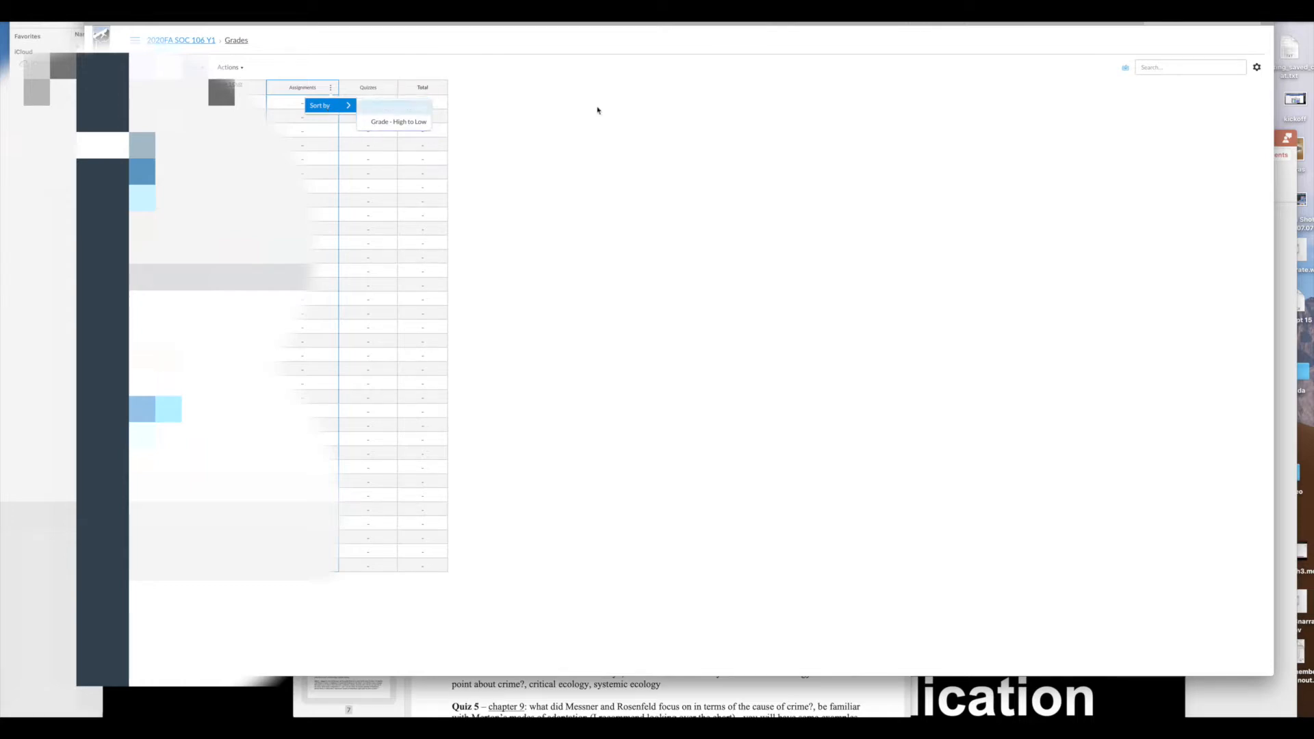
left_click(698, 104)
left_click(143, 117)
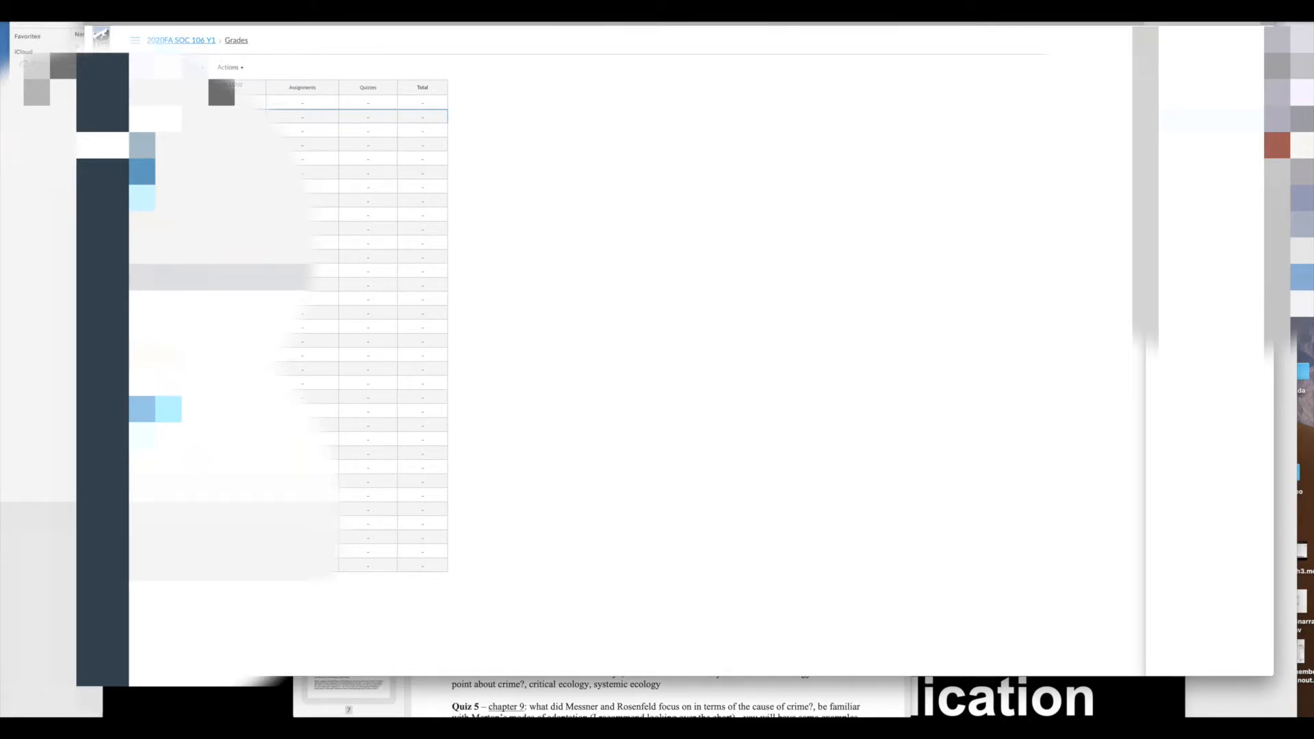
left_click(1157, 39)
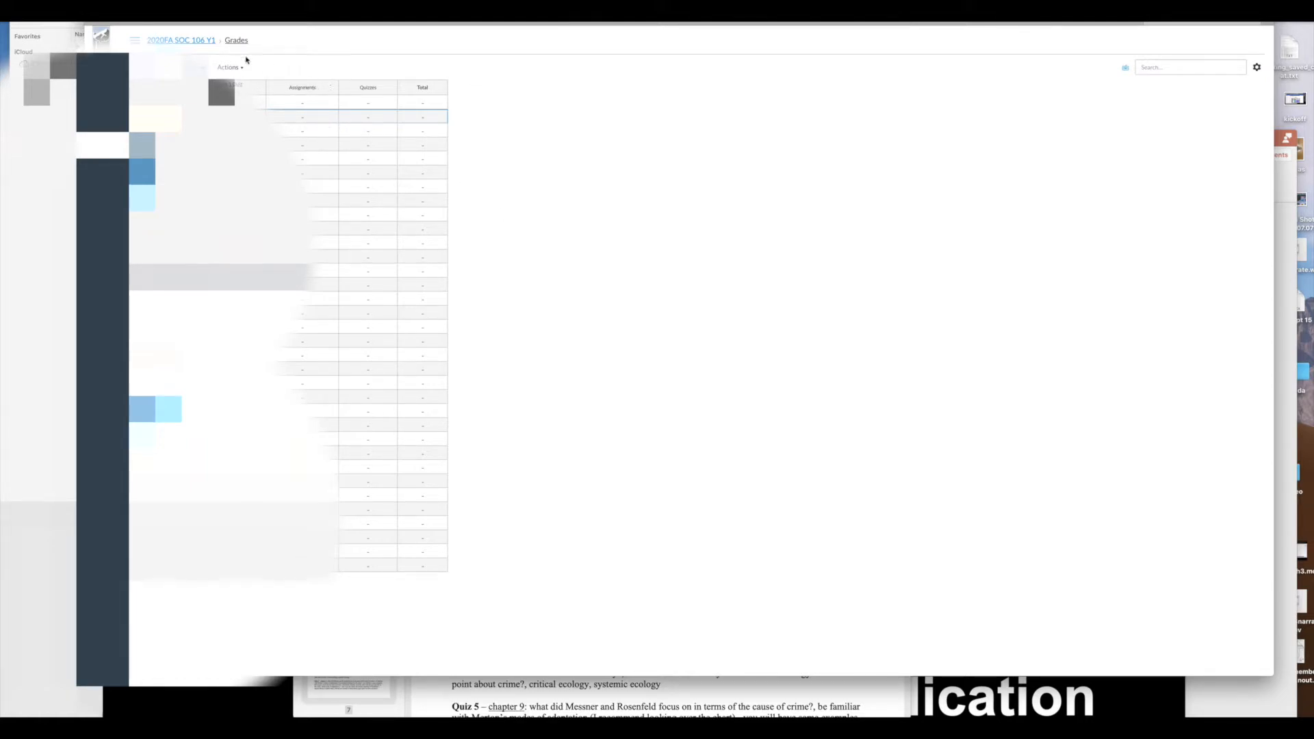
Step: From the SOC 106 Y1 assignments list, start a new item of type Assignment in the Quizzes group with its full options
left_click(196, 42)
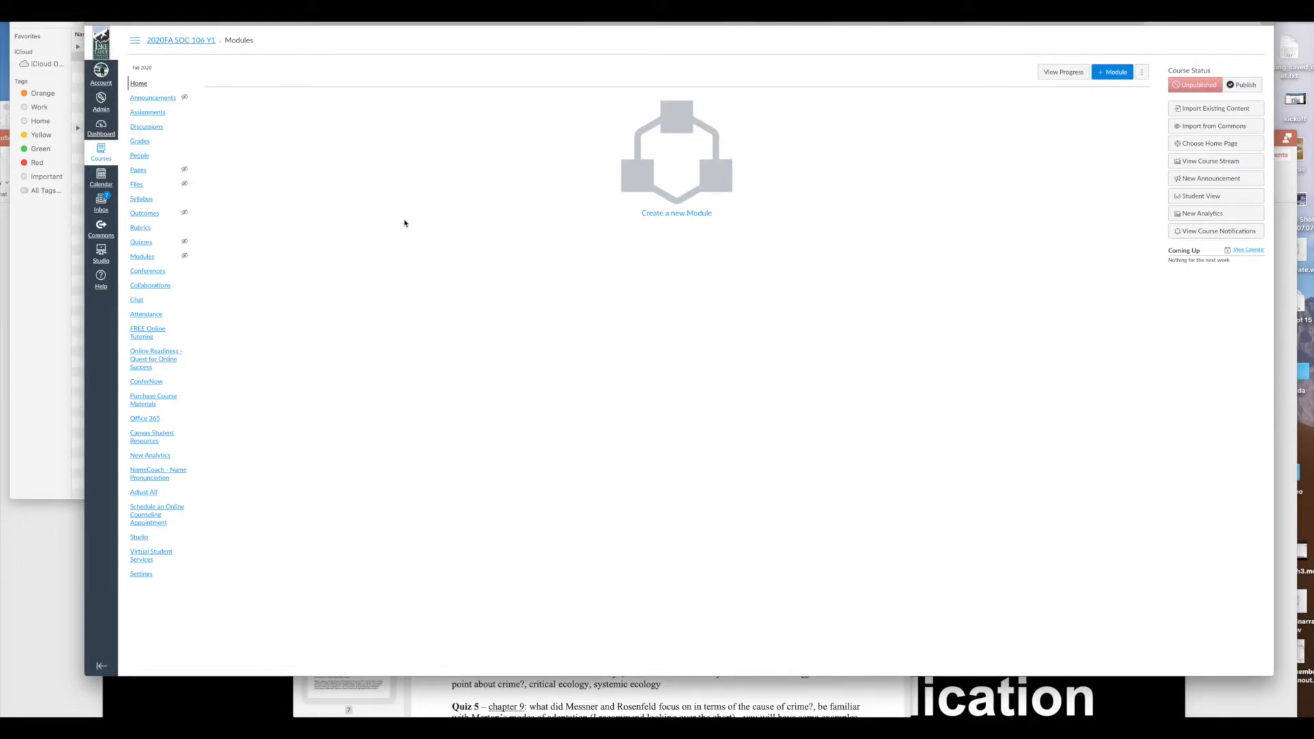
left_click(148, 115)
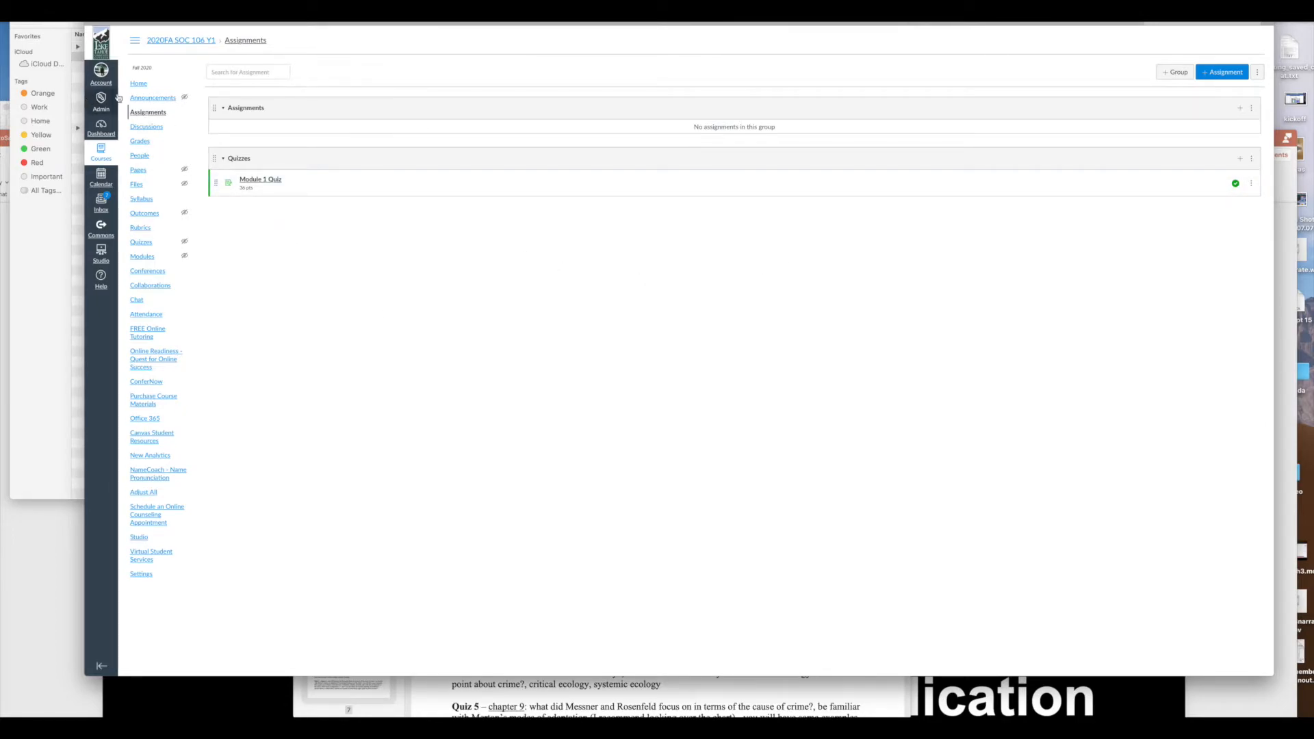
left_click(1241, 159)
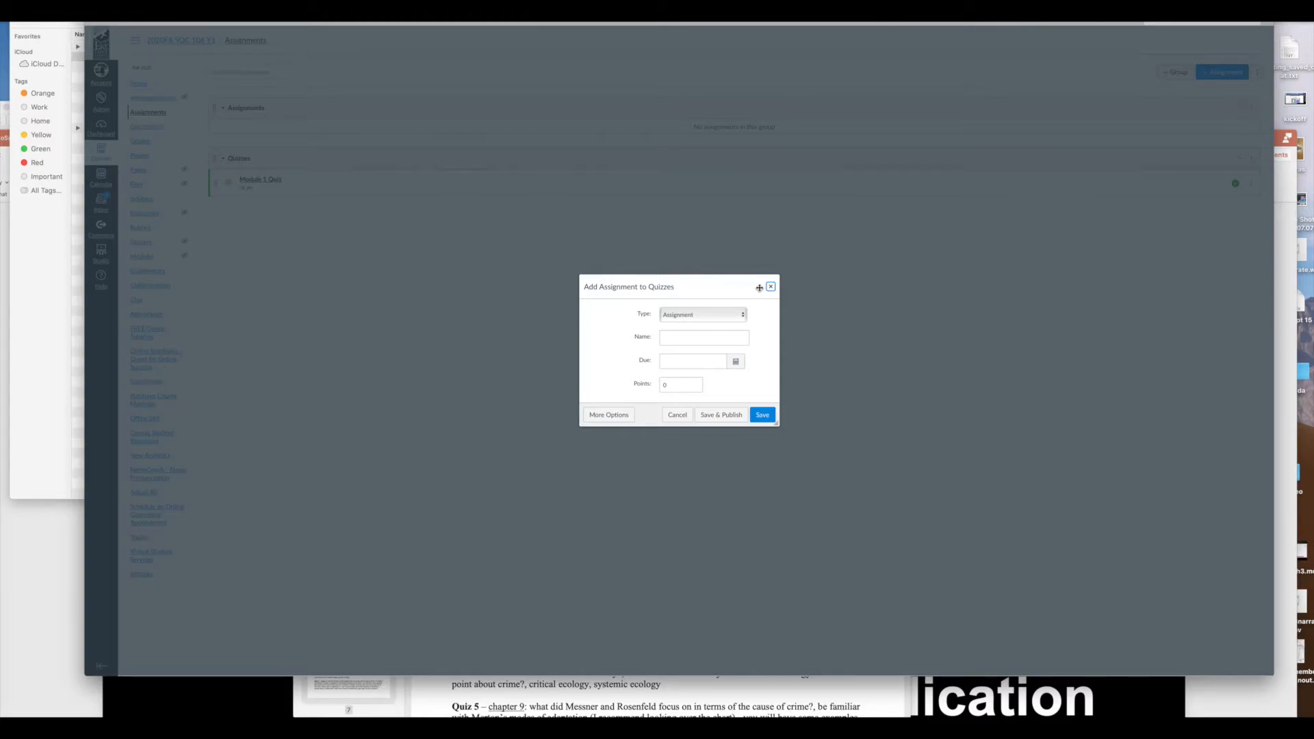
left_click(706, 317)
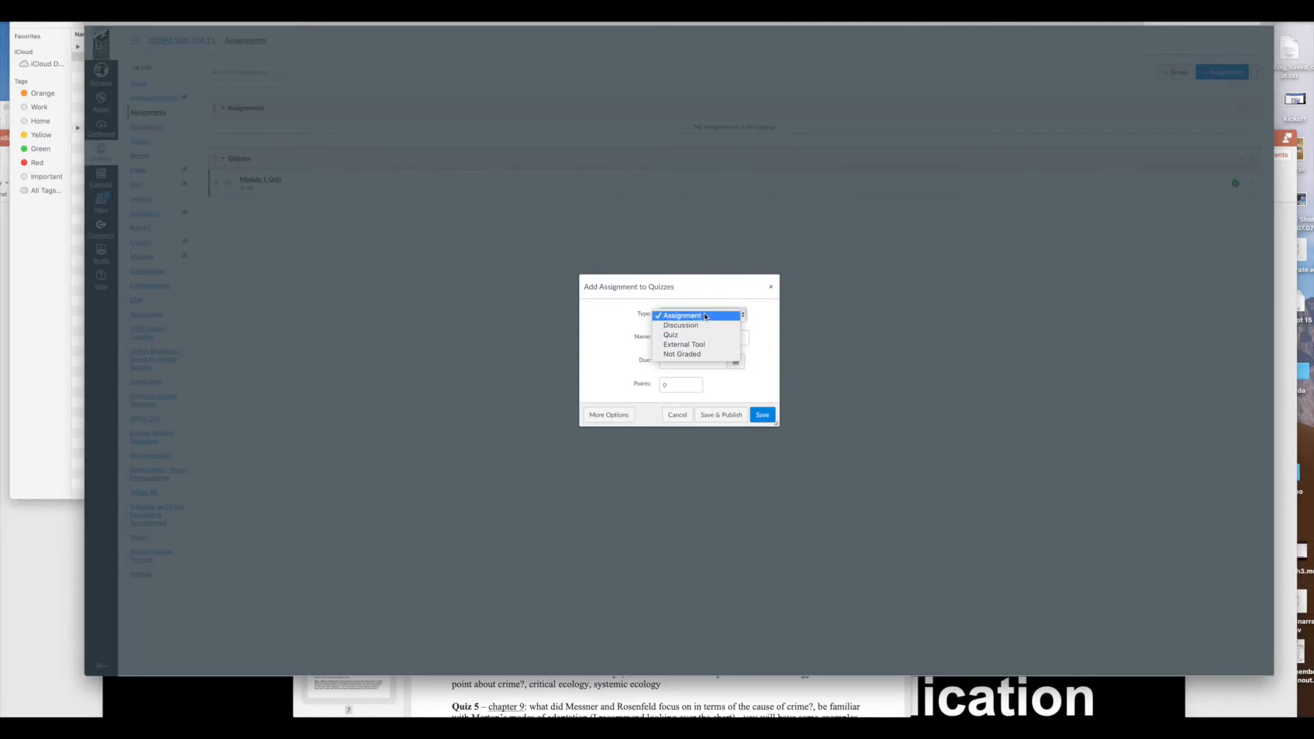
left_click(714, 316)
key("Tab")
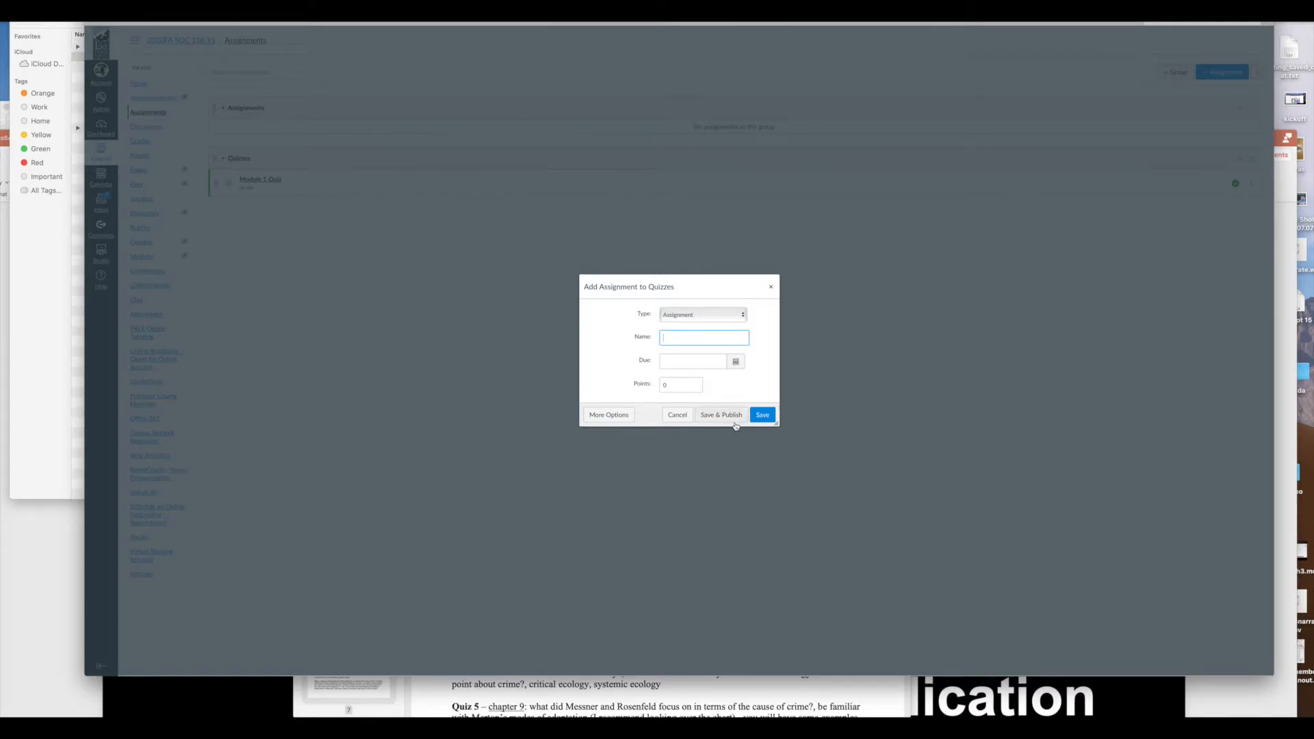
left_click(616, 416)
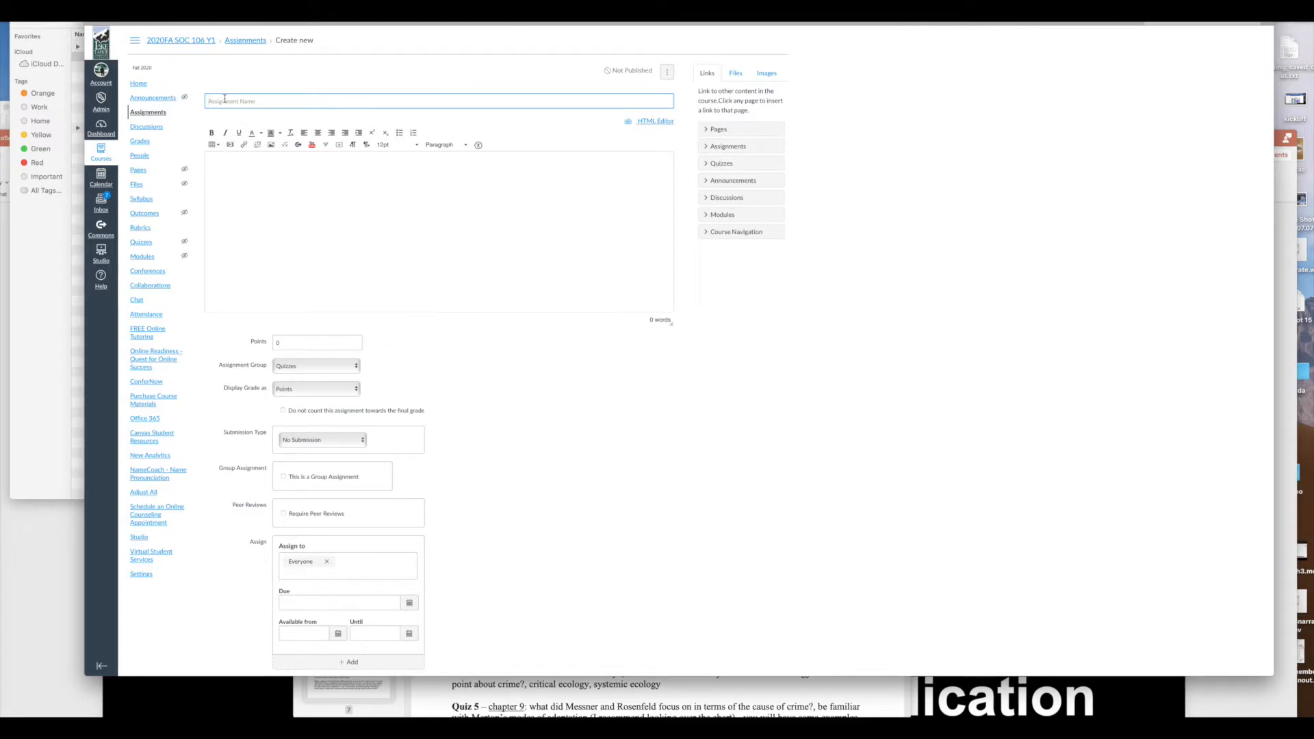
Step: Name the new assignment Quiz 2 and set it to 36 points, checking the points per quiz in the module 1 PDF
type("Quiz 2")
left_click_drag(240, 103, 195, 102)
left_click(285, 178)
scroll(286, 178, "down", 1)
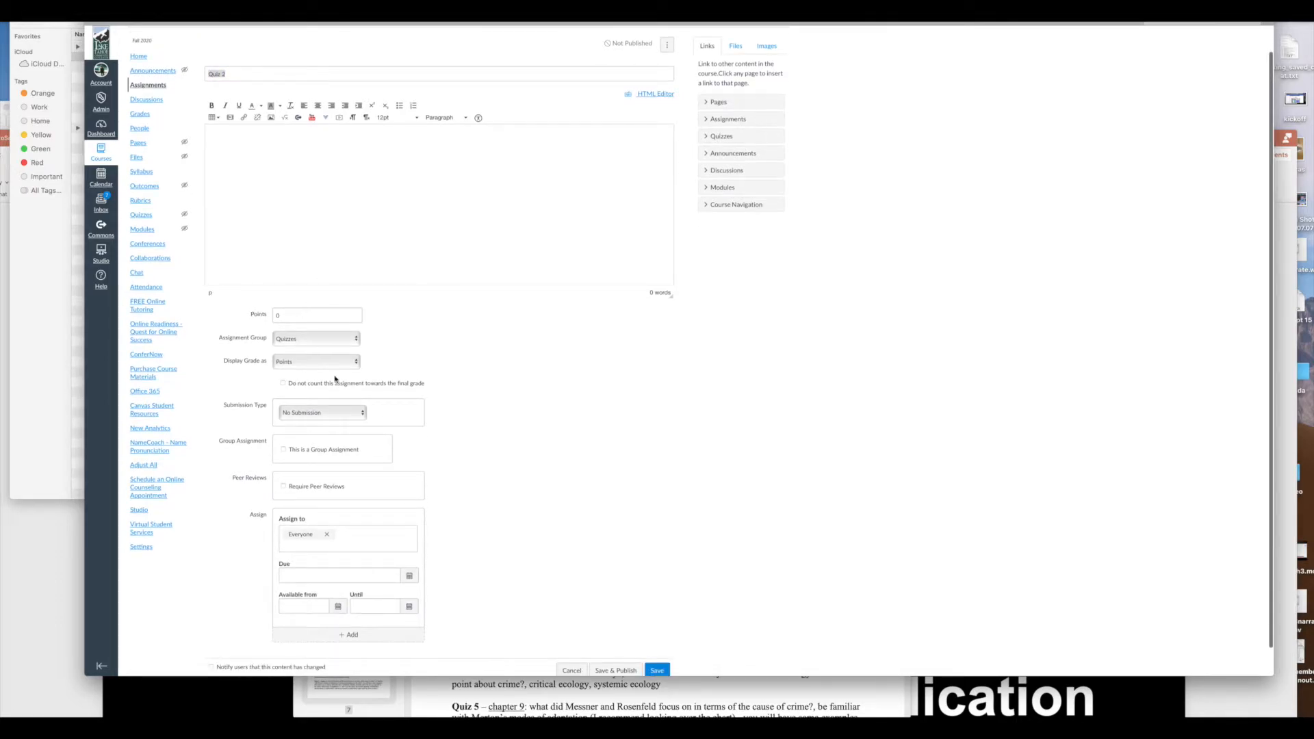
key("super+Tab")
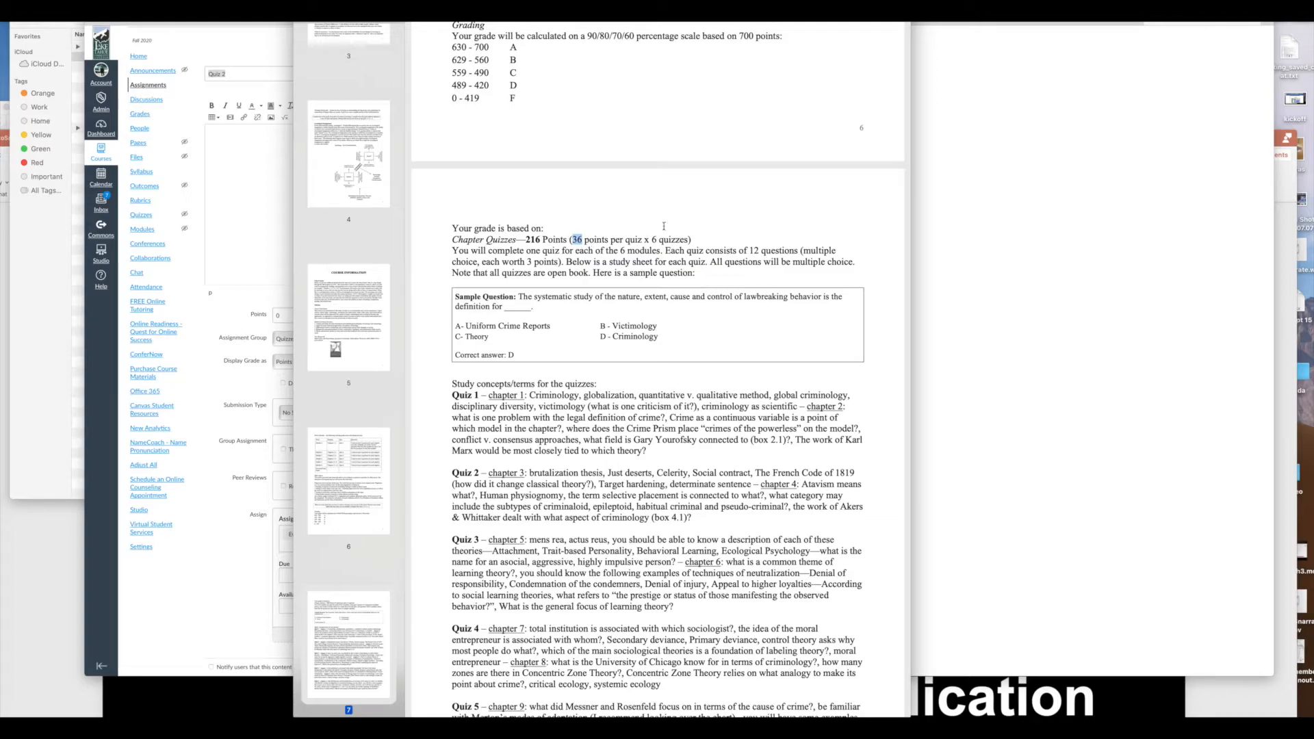
left_click(1036, 231)
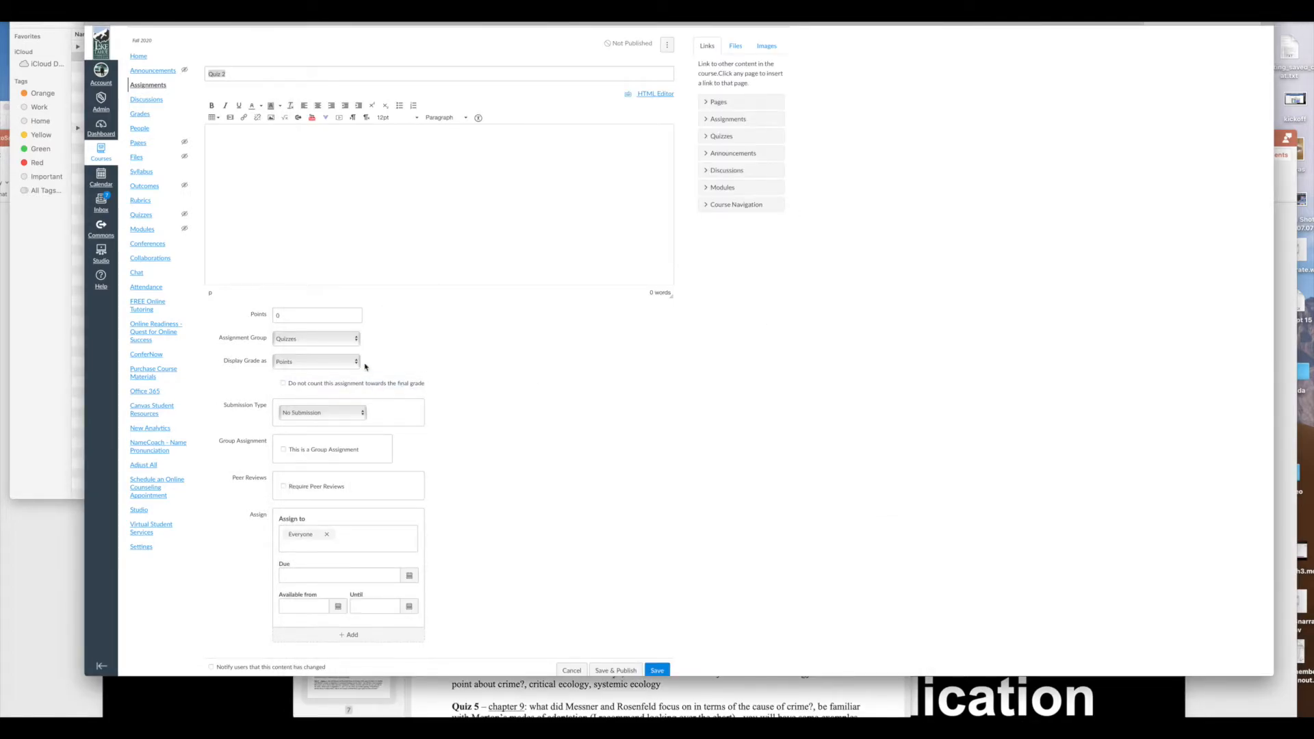
left_click(309, 316)
Step: View the assignment group options and examine the Chapter Quizzes and Chapter Questions sections of the module 1 PDF
left_click(322, 340)
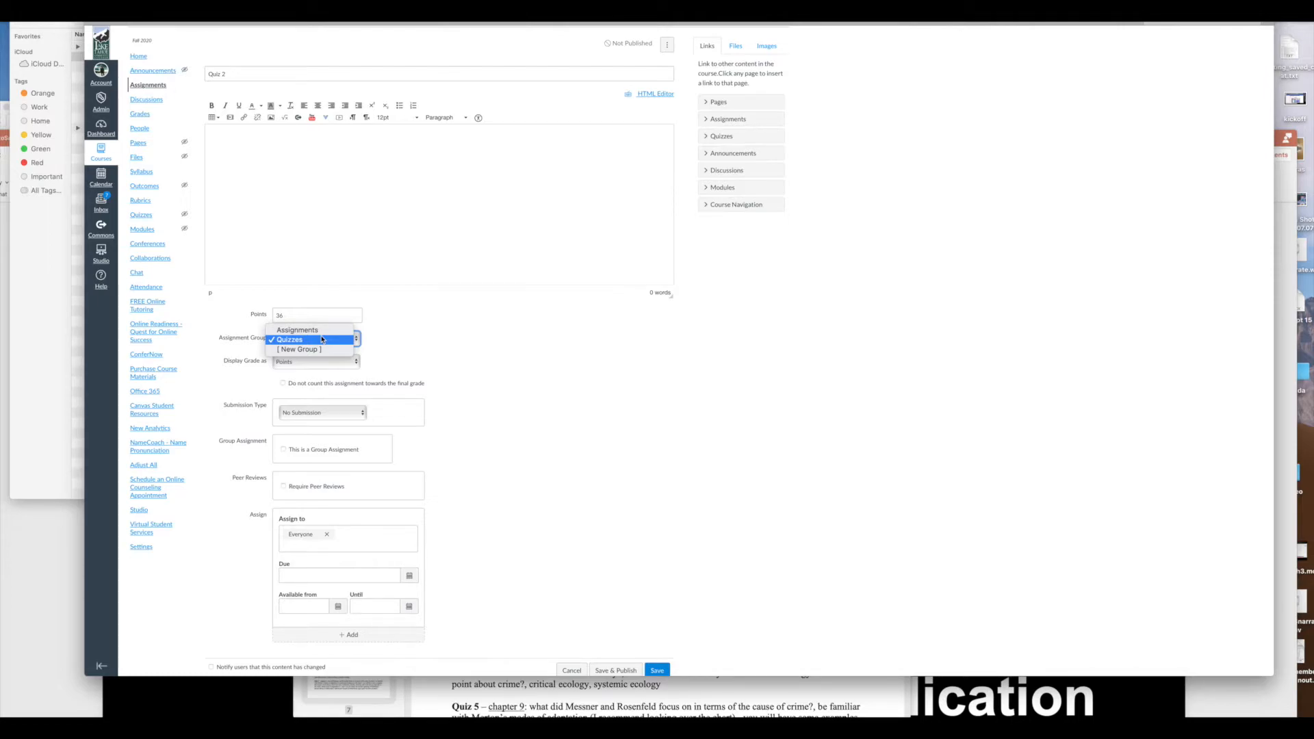
left_click(593, 702)
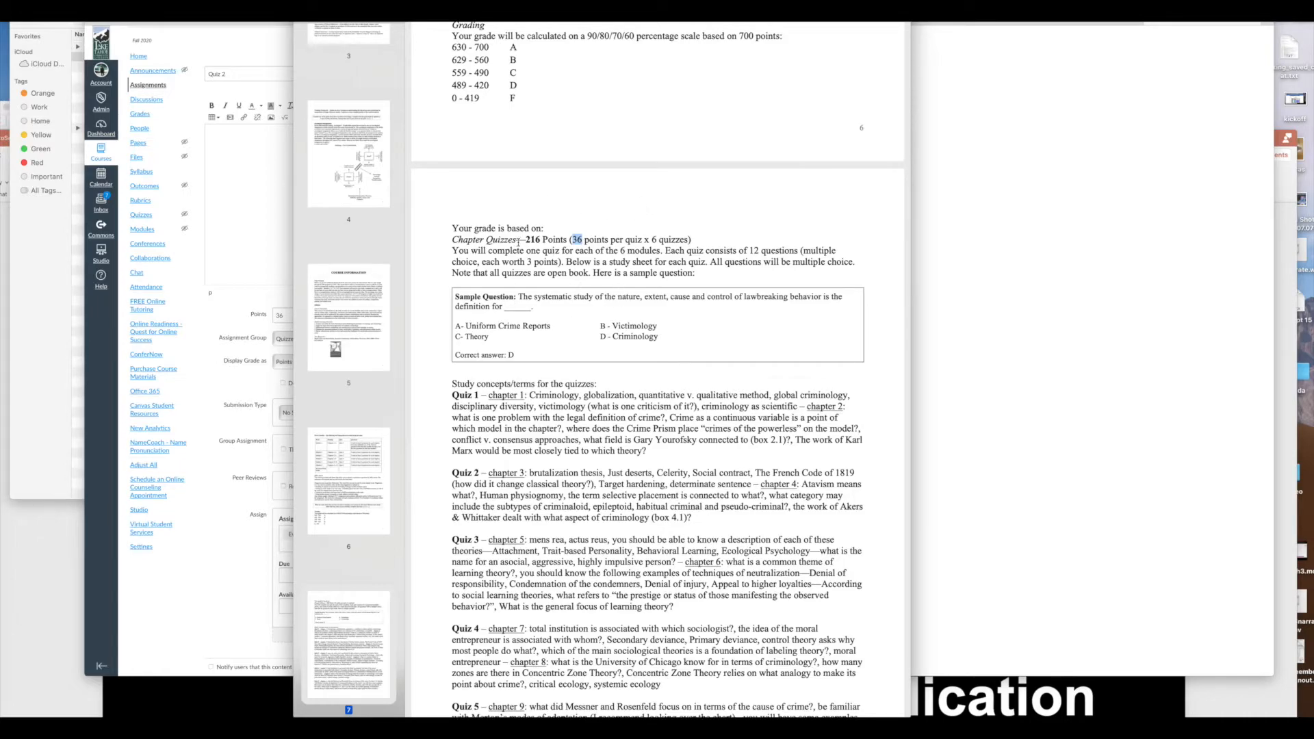
scroll(520, 251, "down", 10)
scroll(518, 243, "down", 6)
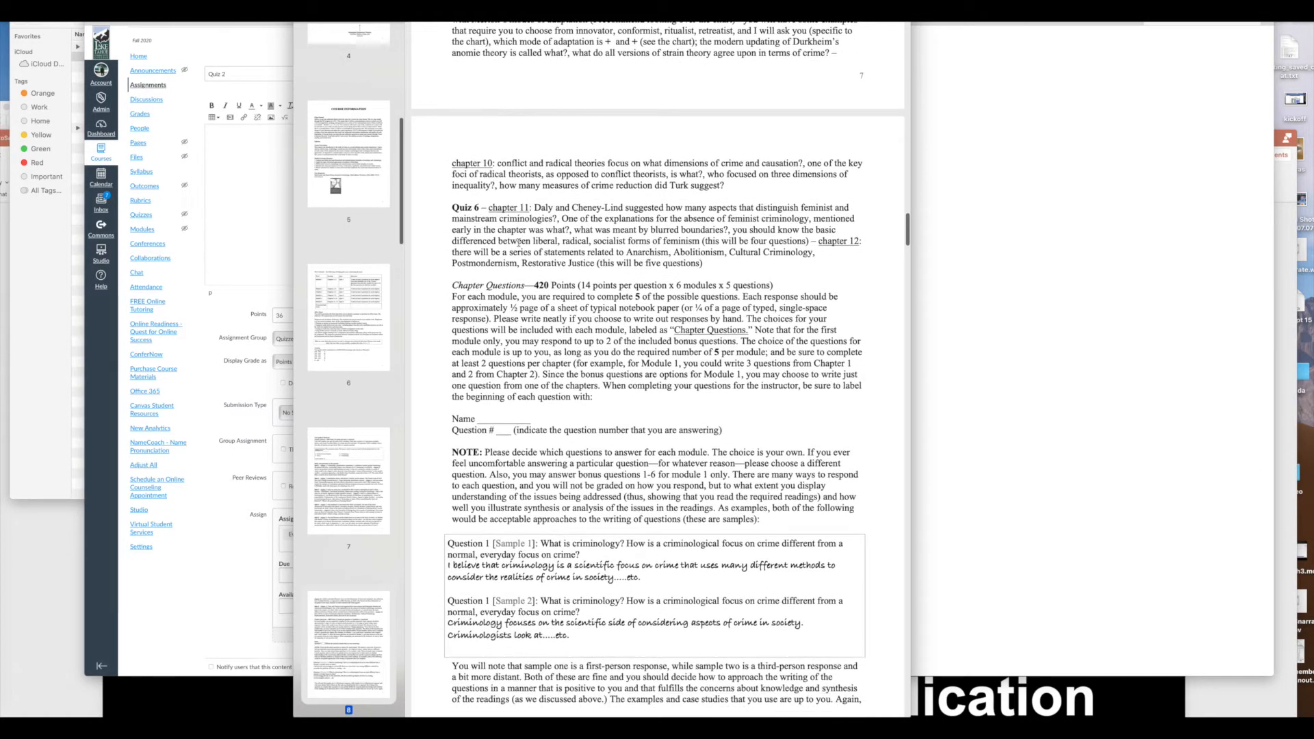
scroll(595, 331, "up", 15)
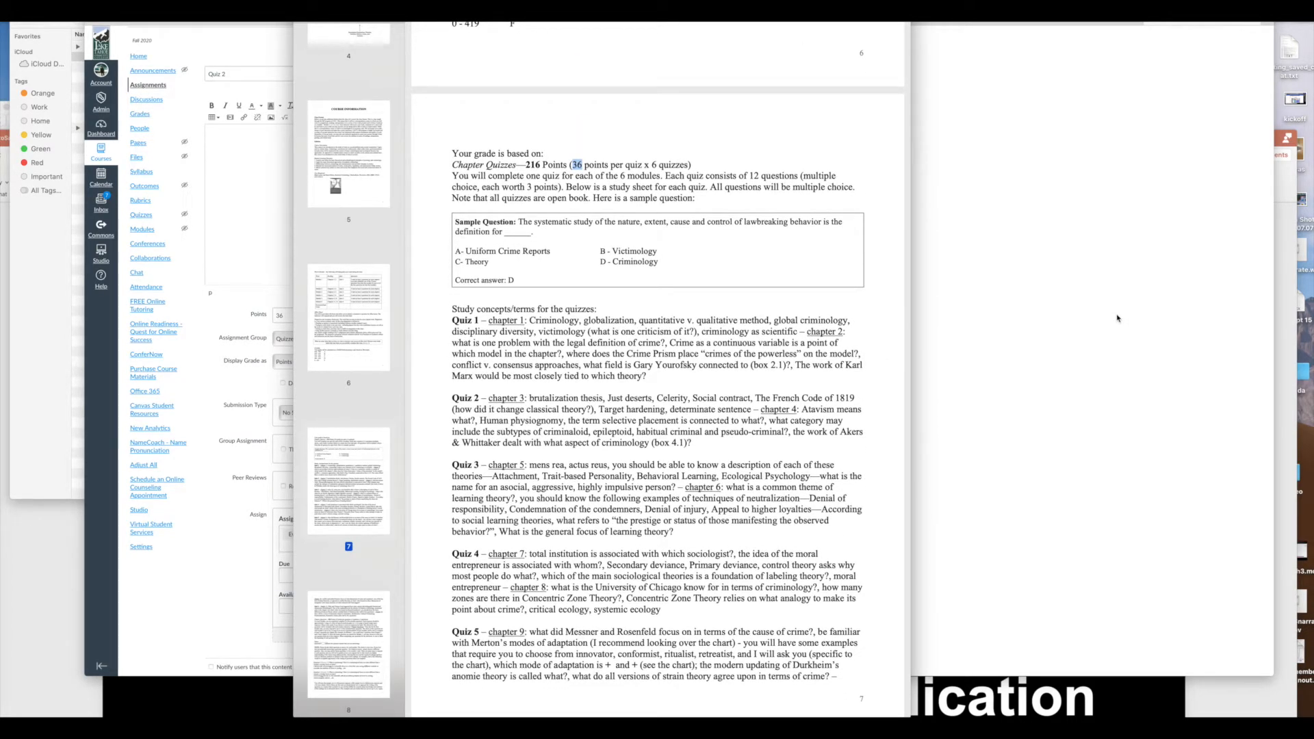
left_click(1116, 318)
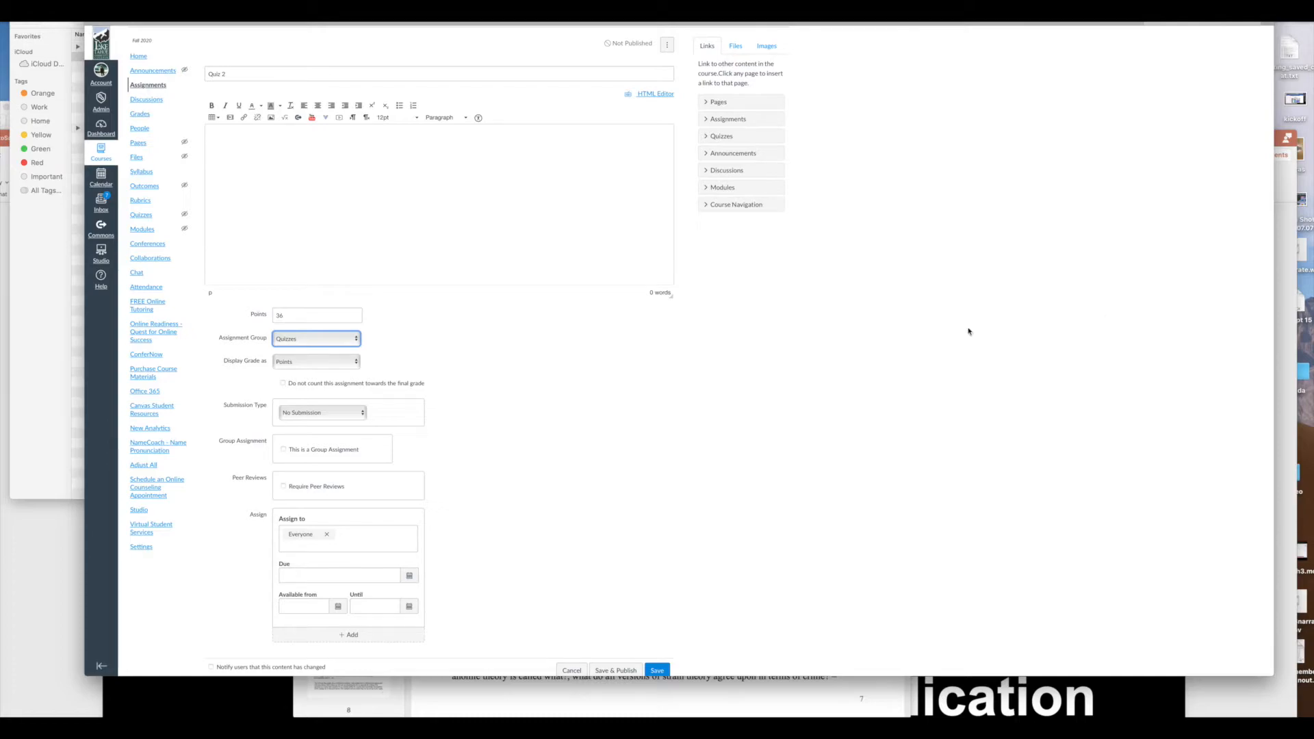
Step: Select Quizzes as Quiz 2's assignment group and Points as its grade display
left_click(306, 340)
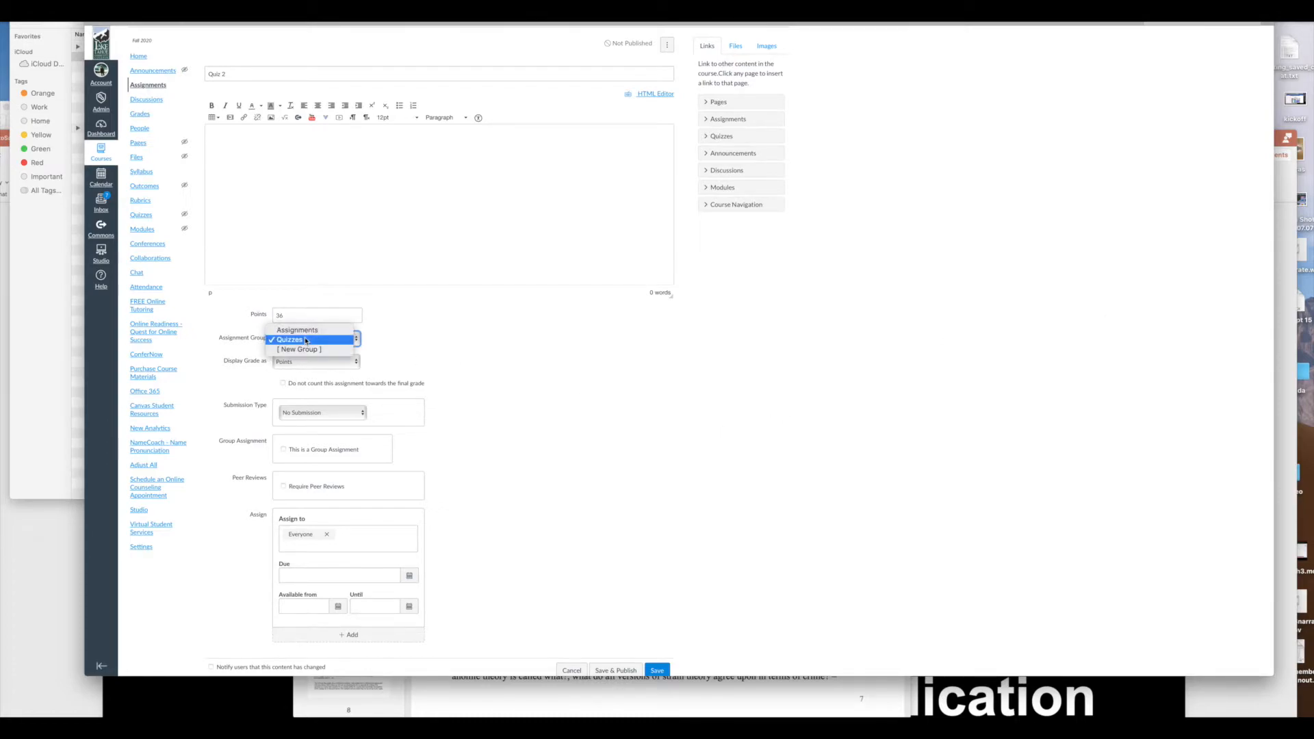
left_click(306, 340)
scroll(535, 401, "down", 1)
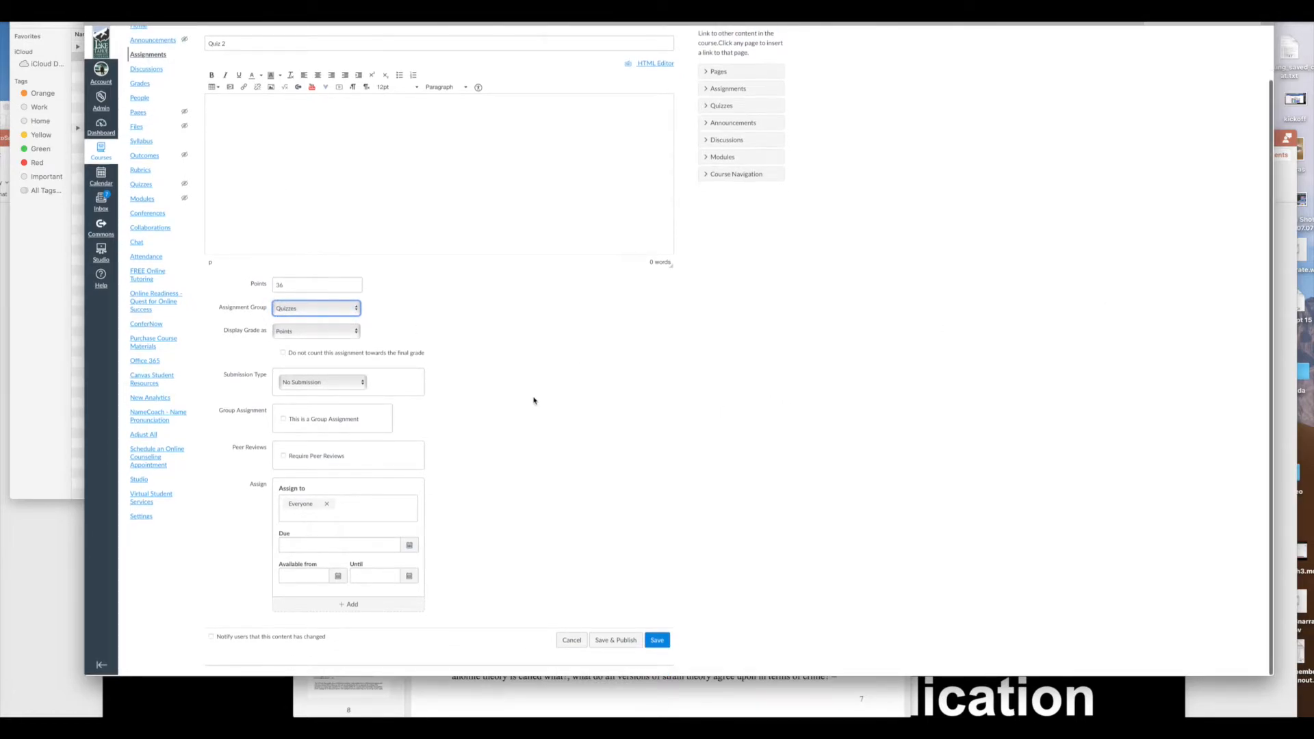
left_click(307, 358)
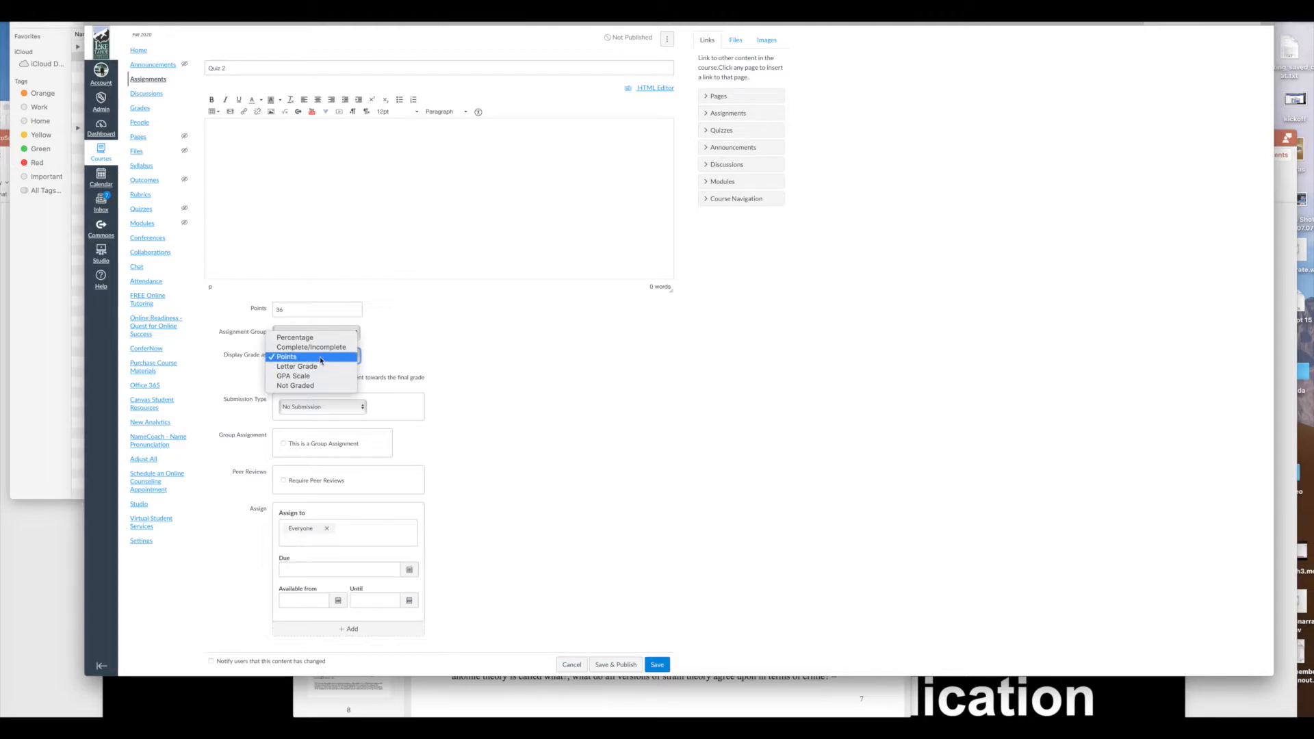
left_click(321, 358)
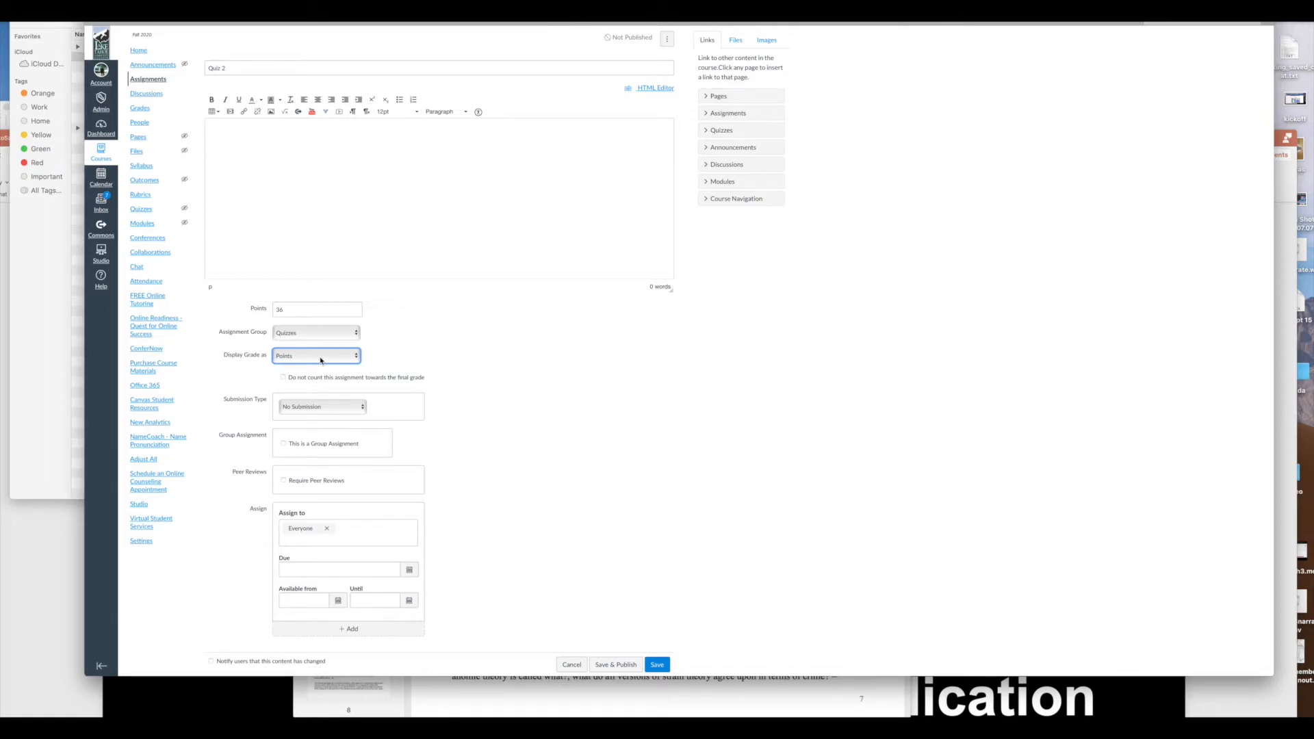
scroll(321, 361, "down", 2)
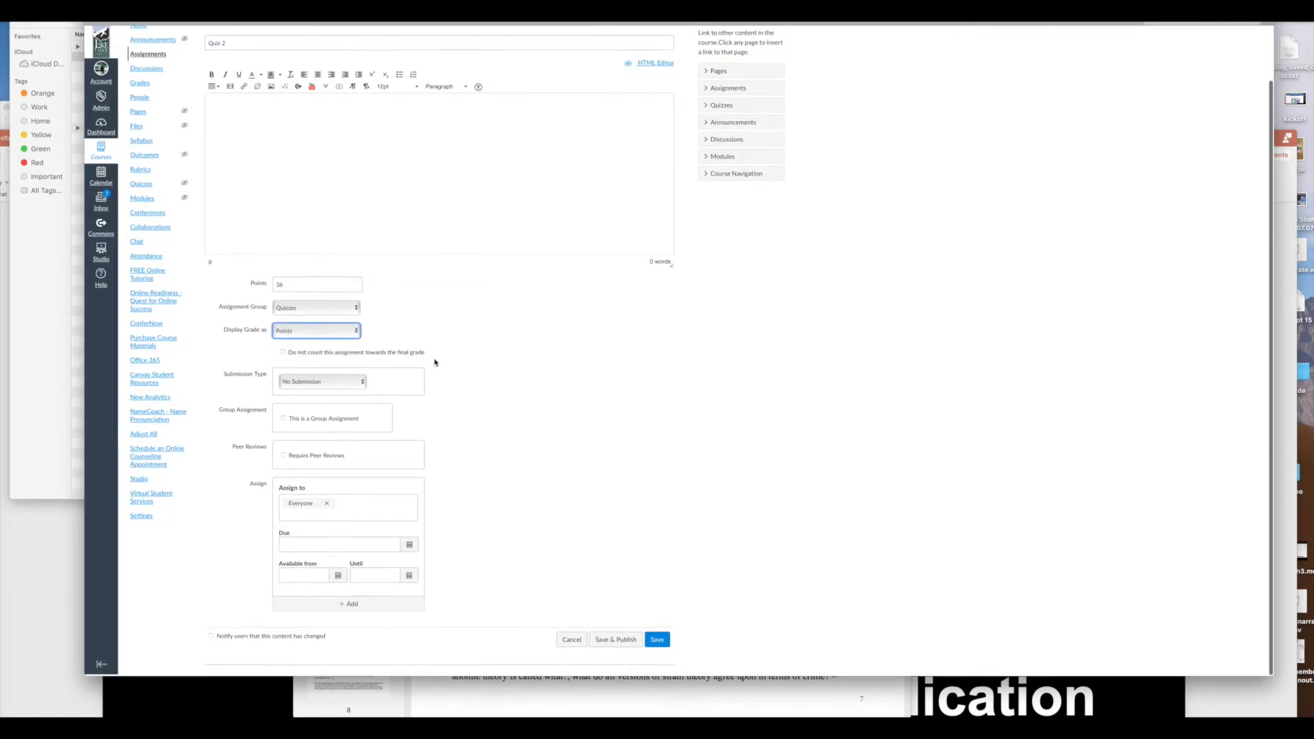
Step: Review Quiz 2's submission type choices and select No Submission
left_click(328, 384)
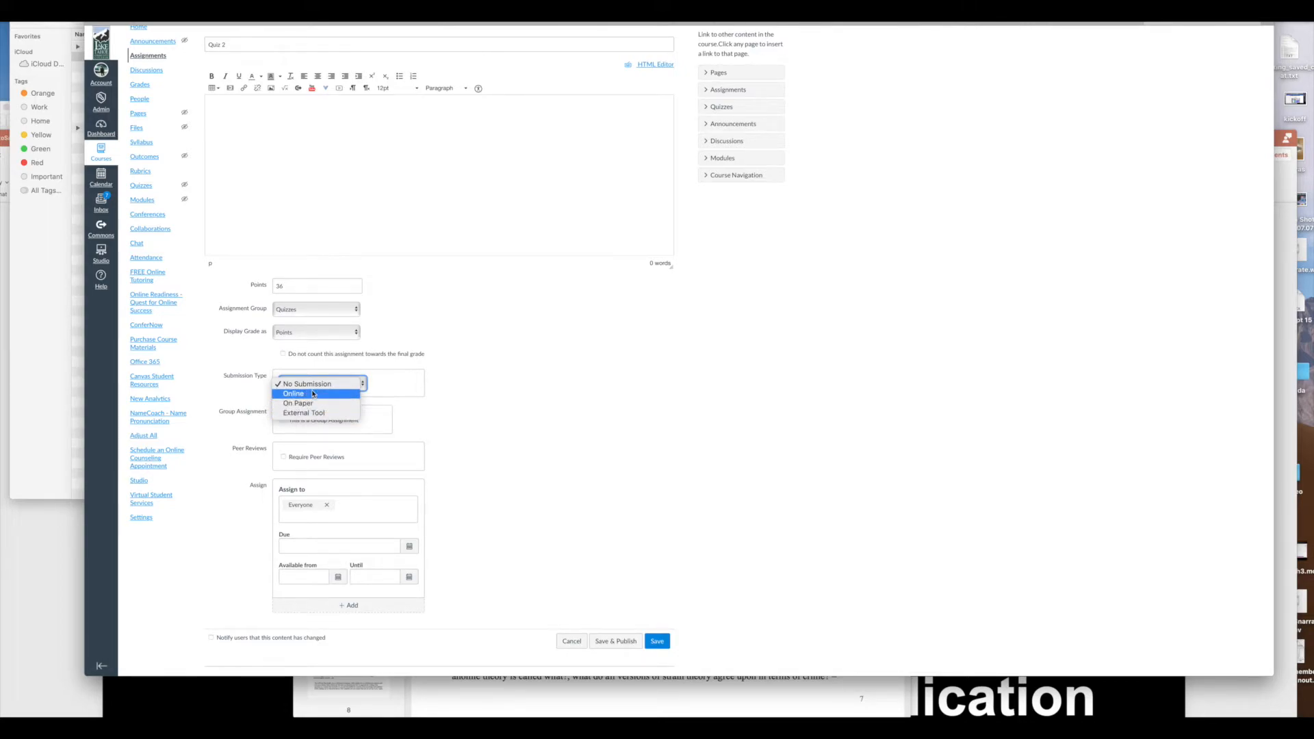
left_click(313, 386)
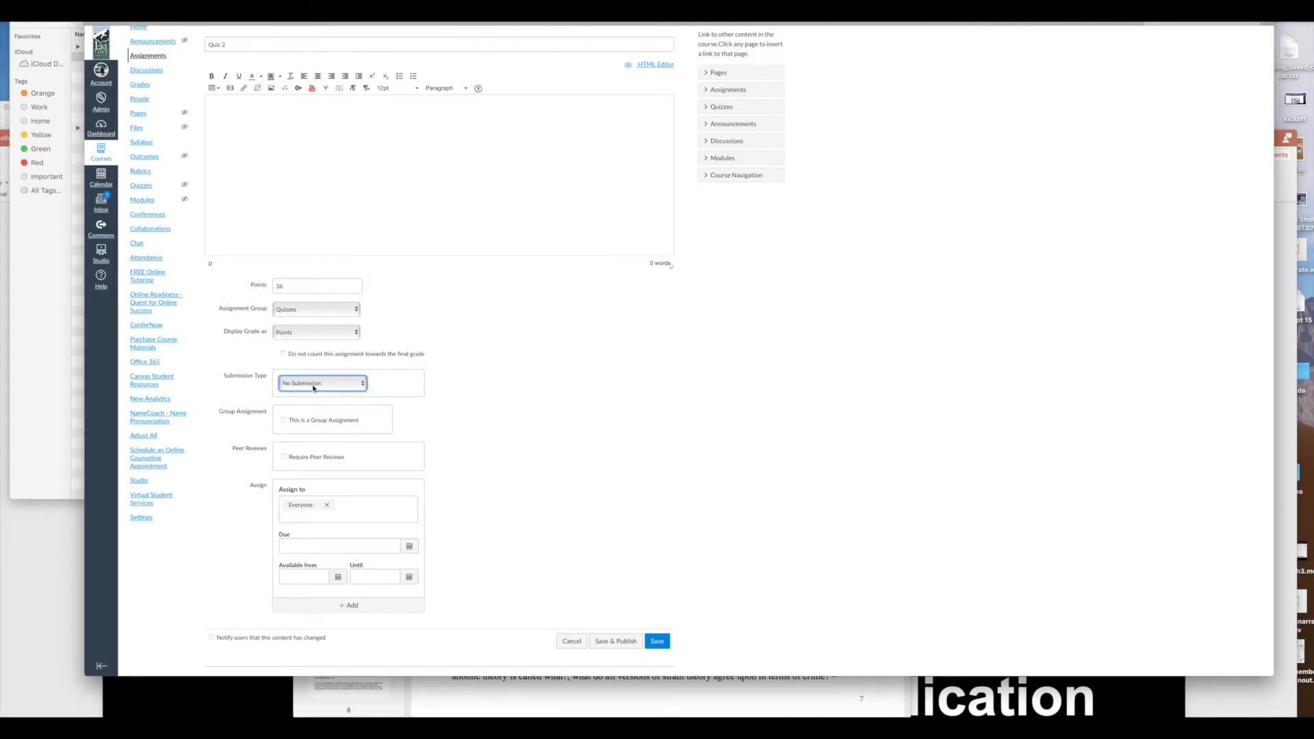
scroll(477, 386, "up", 2)
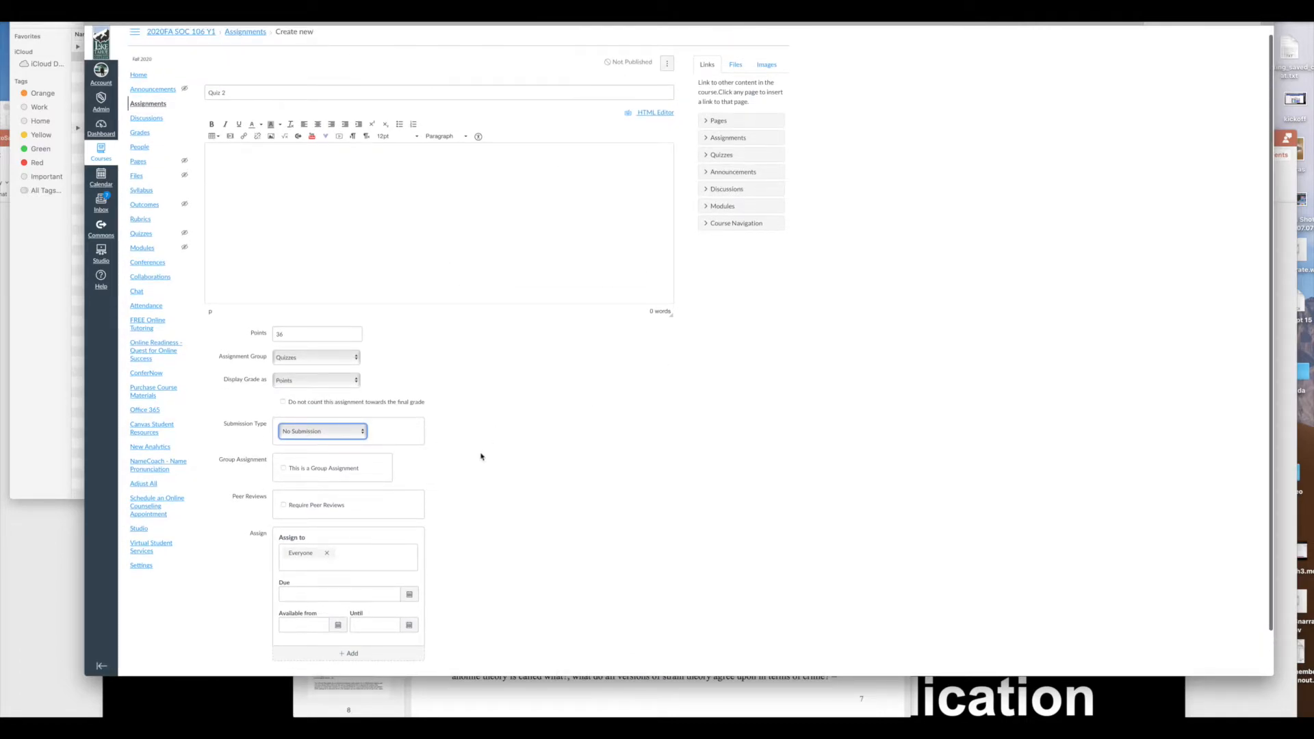
scroll(428, 396, "down", 1)
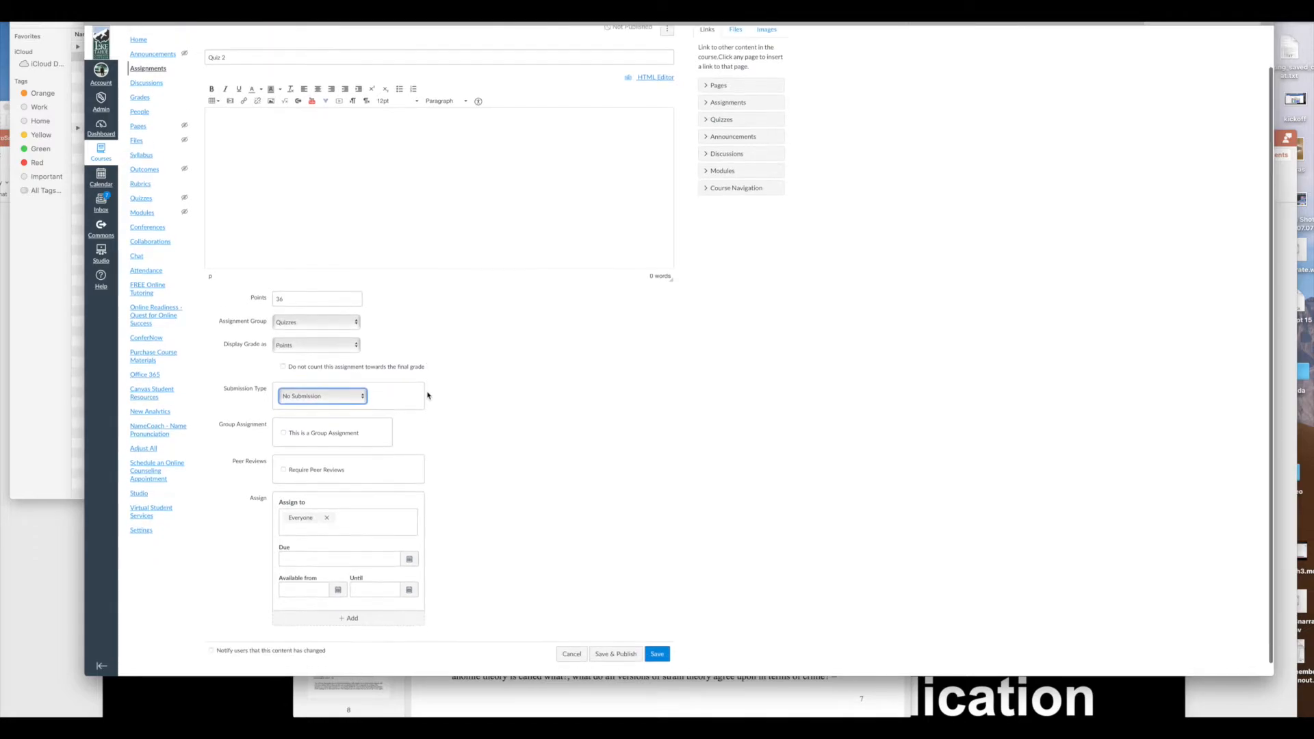
Step: Recheck Quiz 2's assignment group and submission type options, and save and publish the assignment
left_click(301, 324)
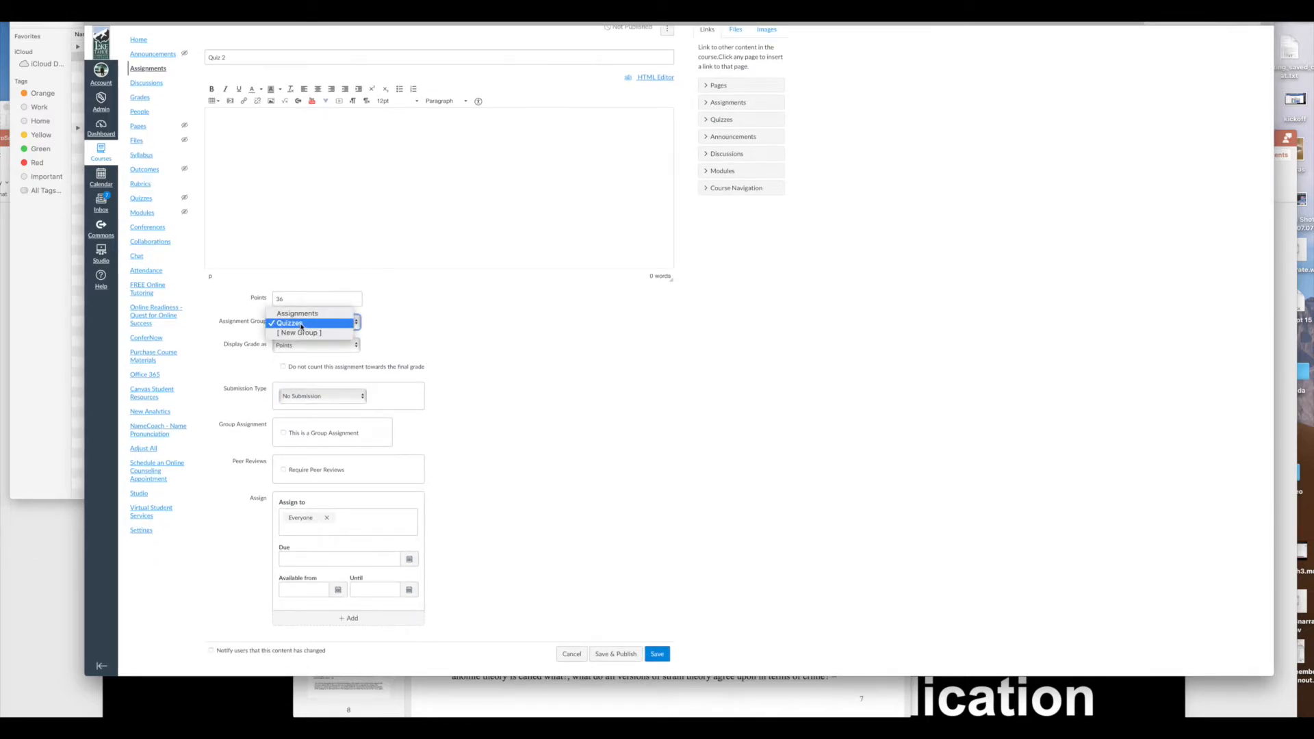
left_click(455, 327)
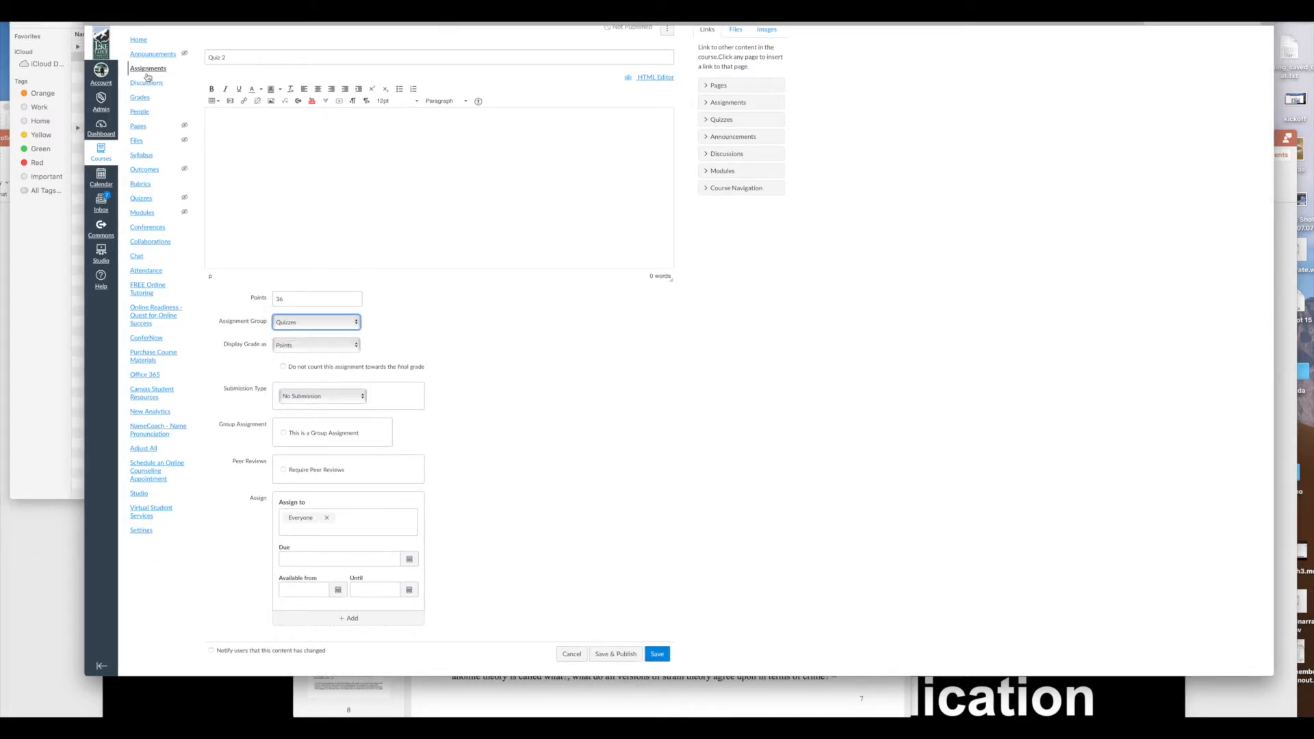
scroll(705, 332, "down", 1)
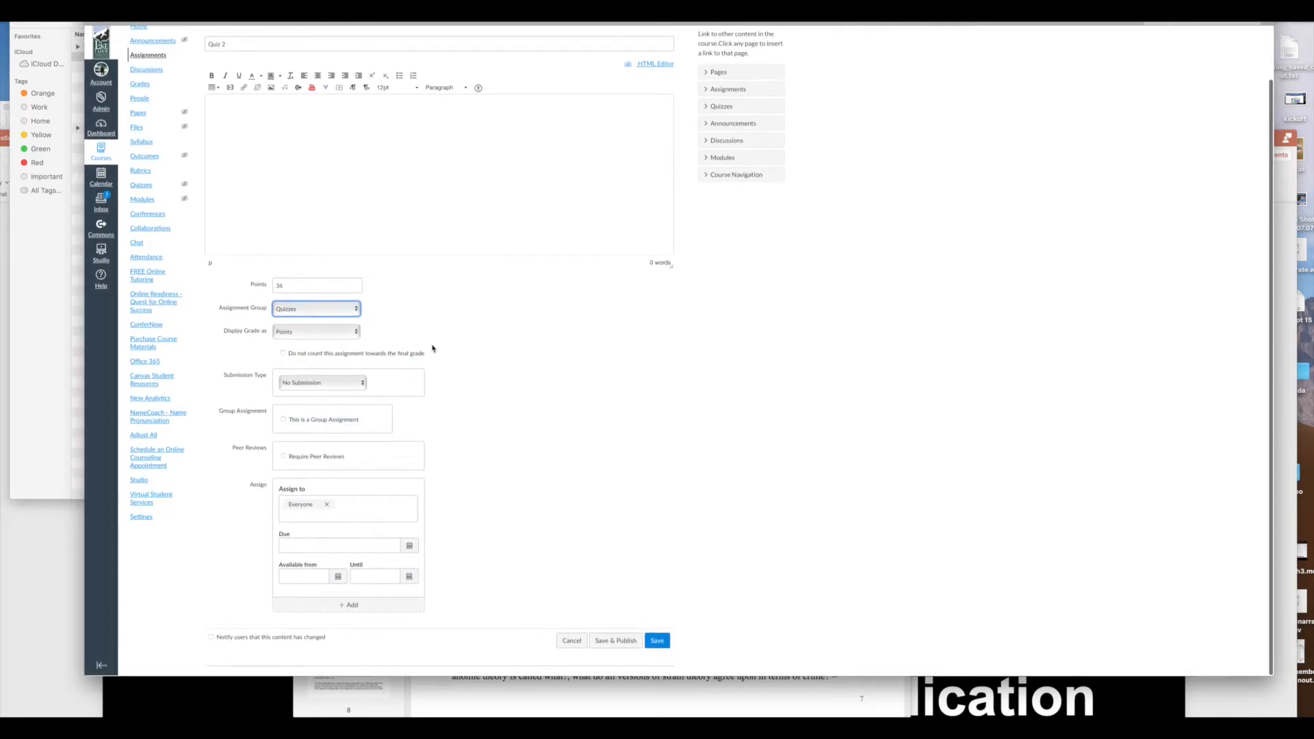
left_click(349, 383)
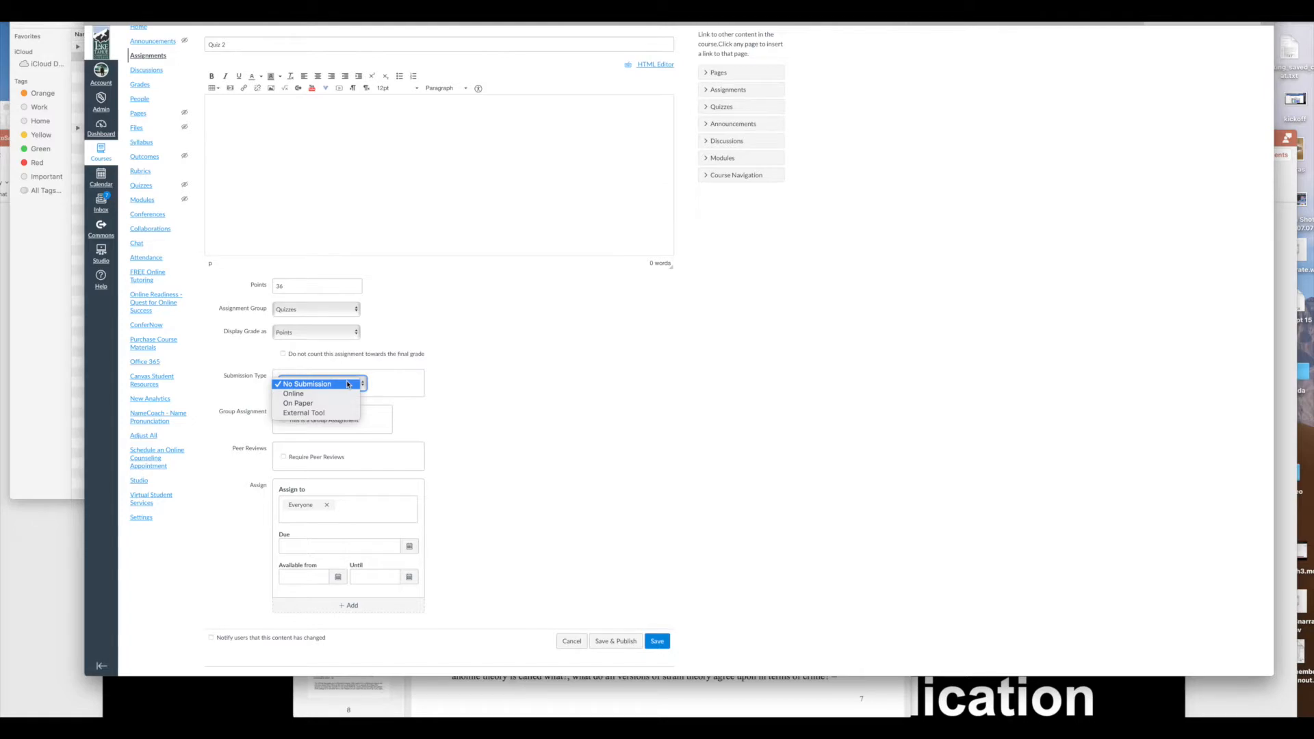
left_click(525, 387)
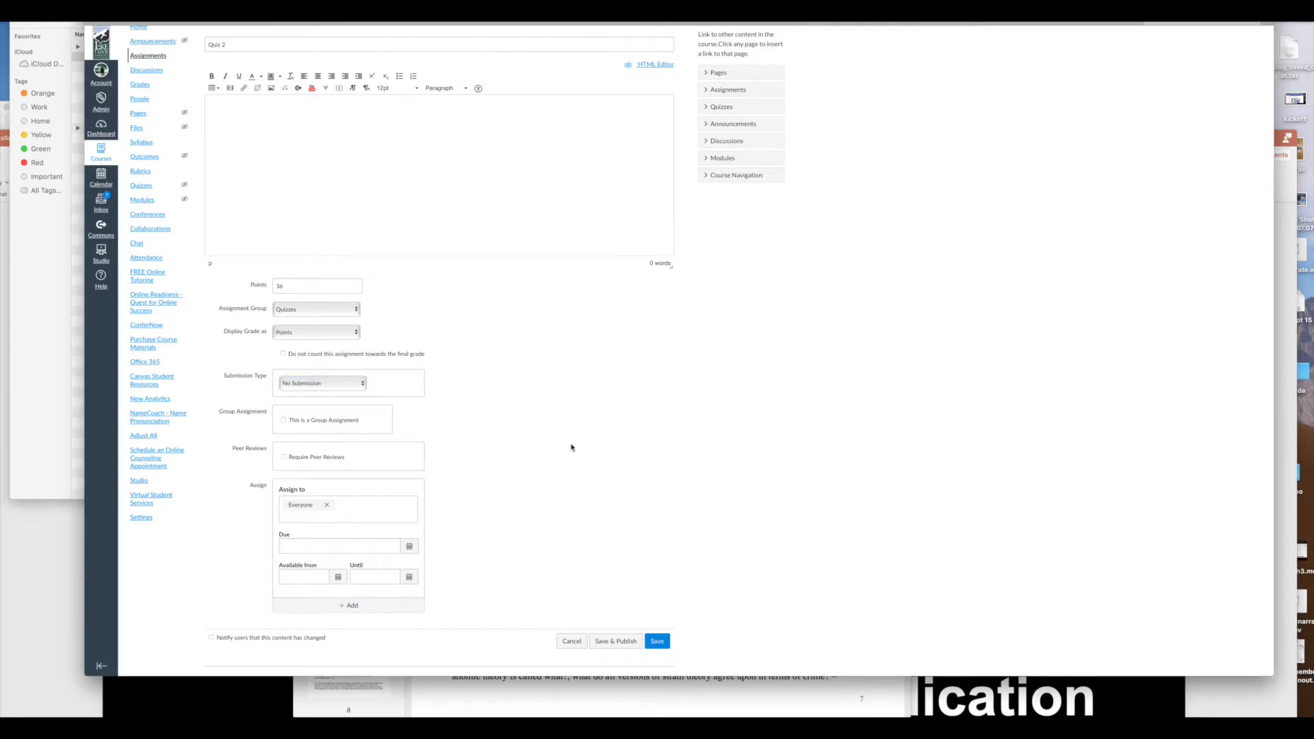
left_click(354, 385)
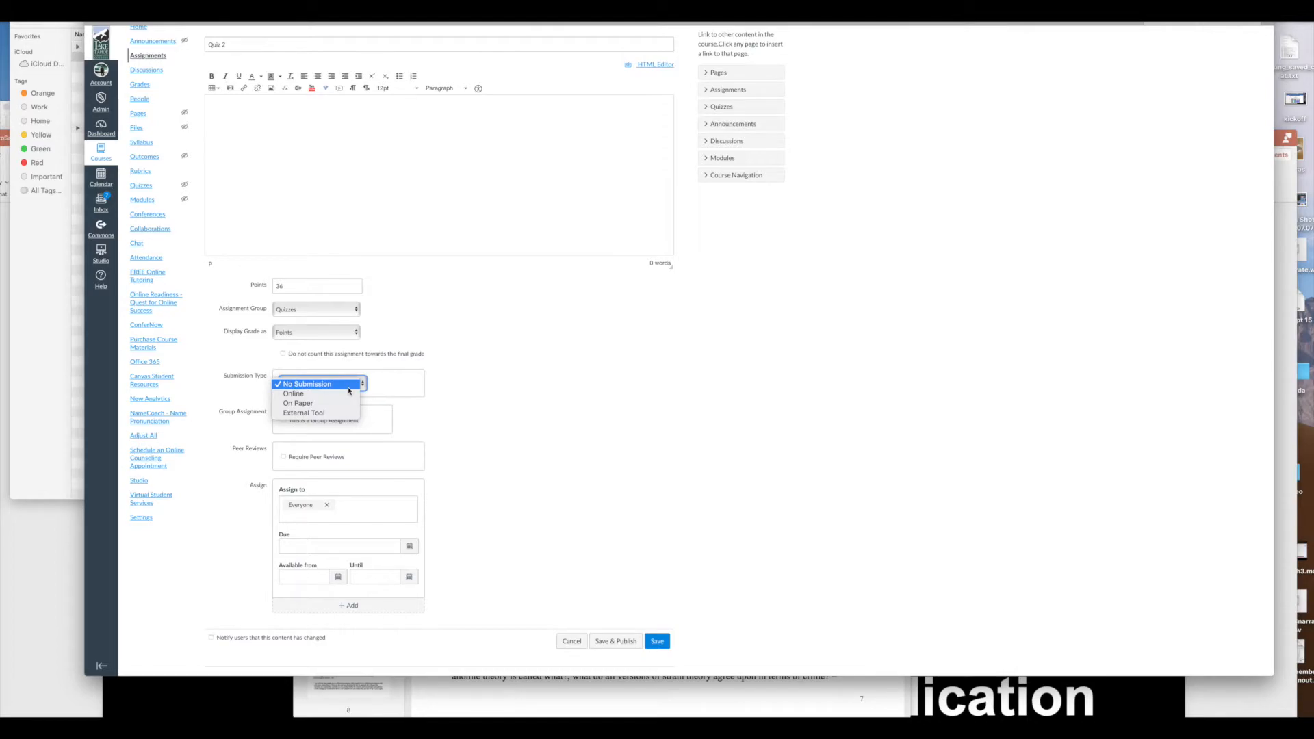
left_click(590, 367)
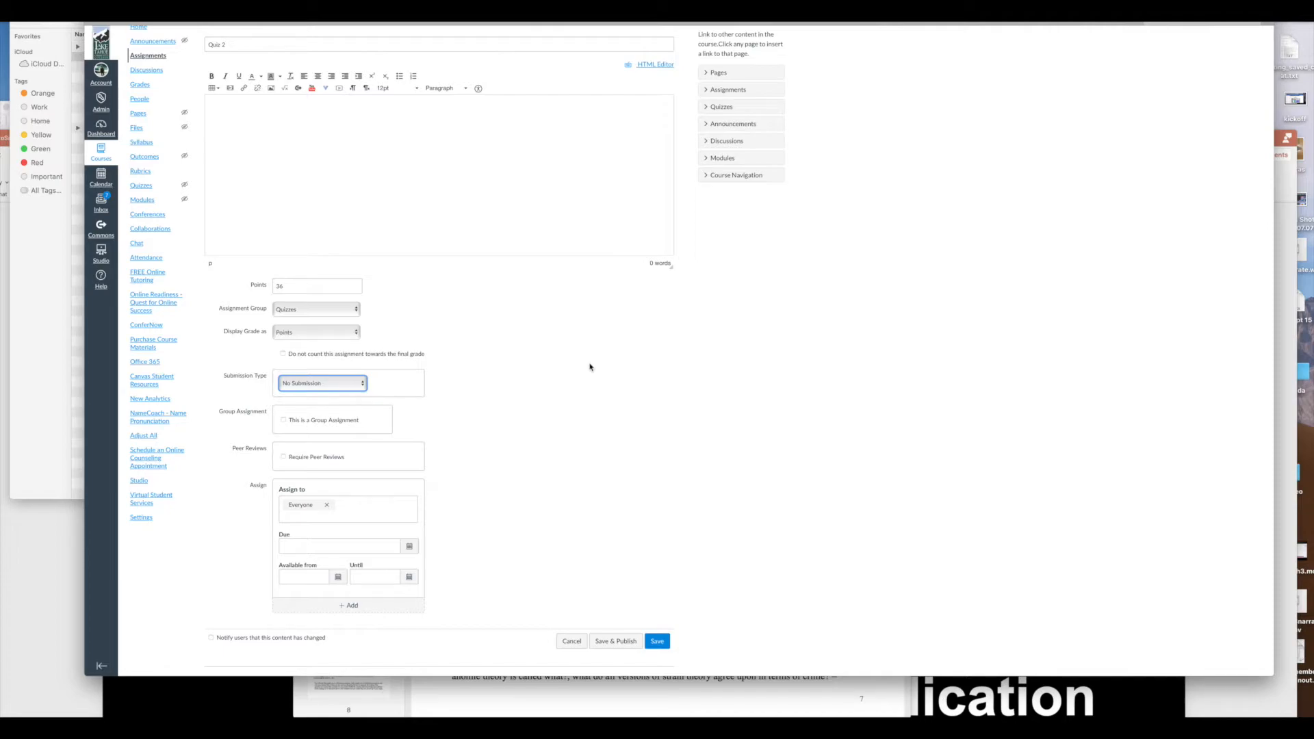
left_click(620, 644)
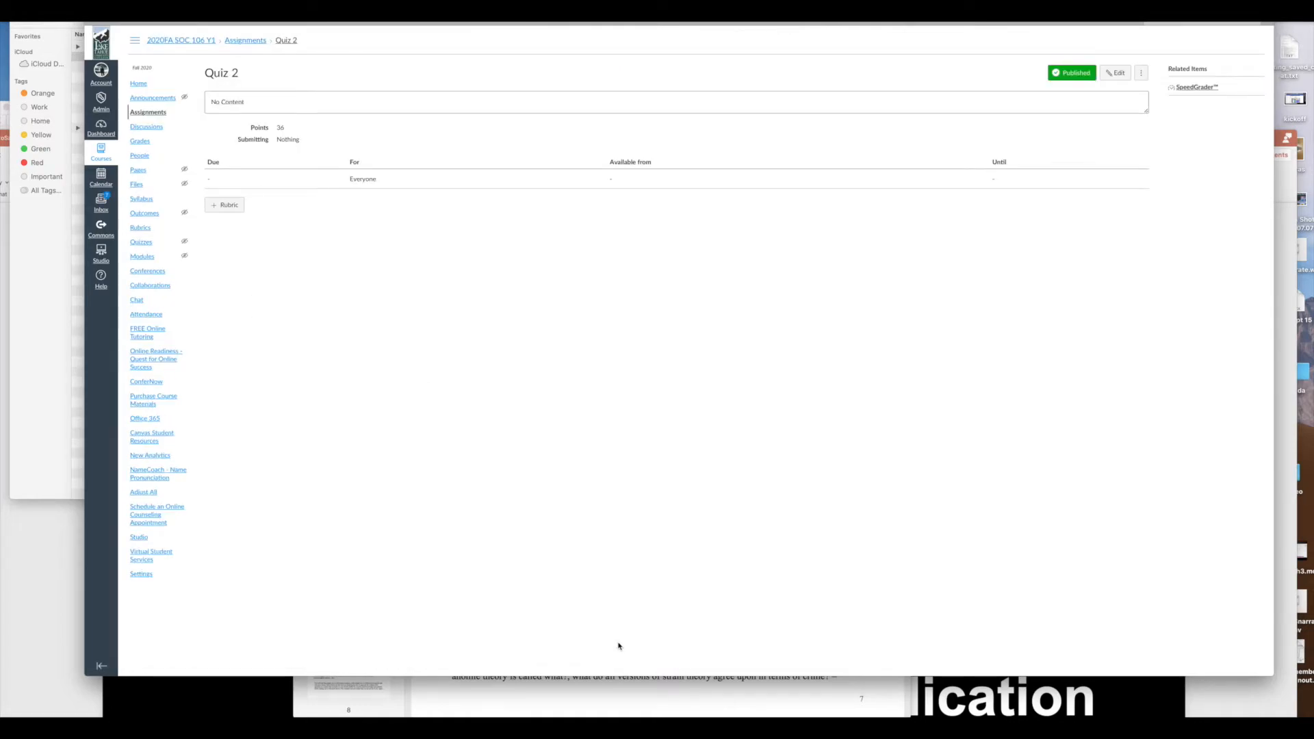
Step: Open the course gradebook and review the options available for the Module 1 Quiz column
left_click(146, 144)
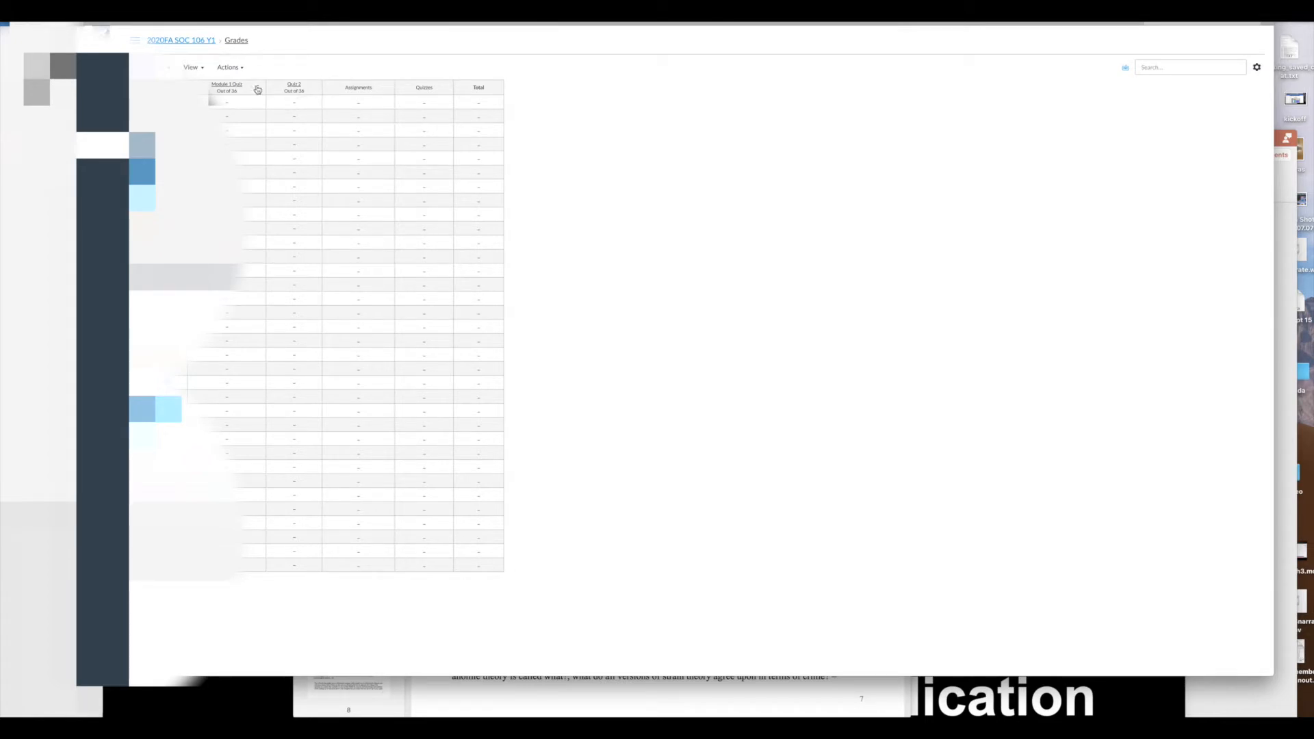
left_click(257, 90)
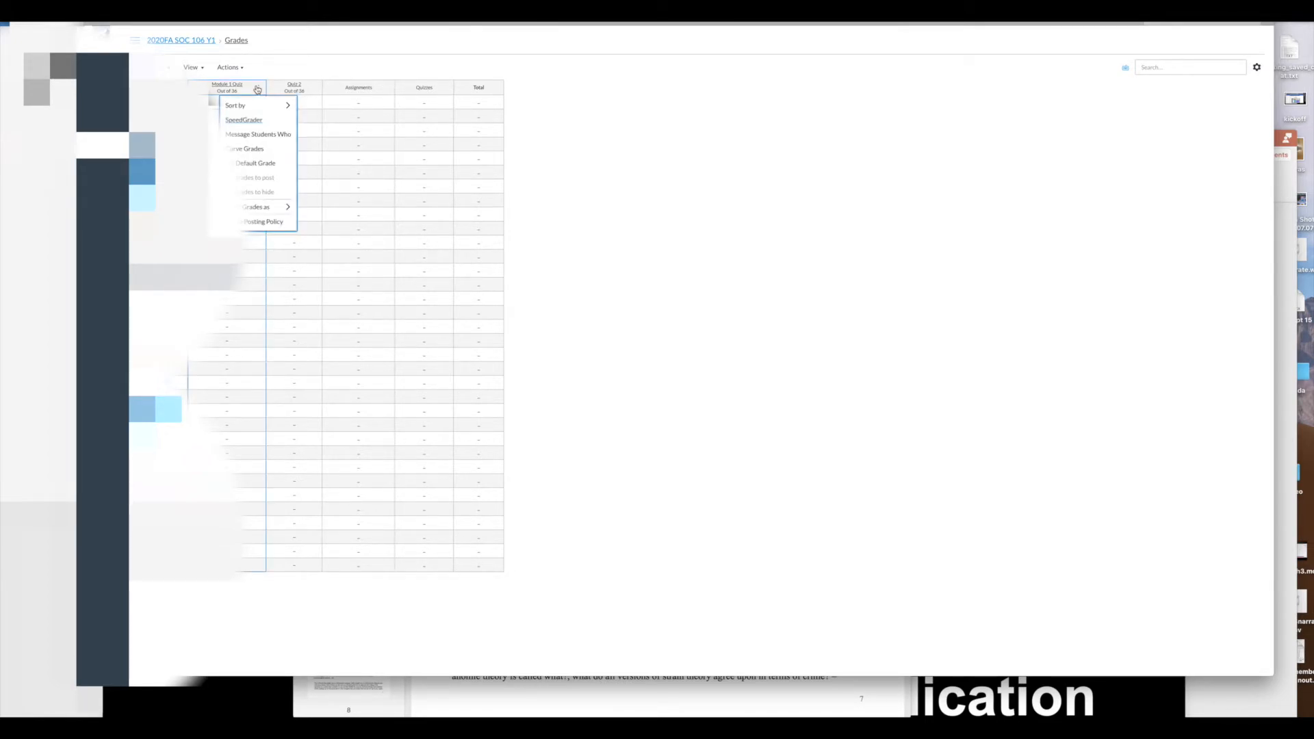
left_click(621, 112)
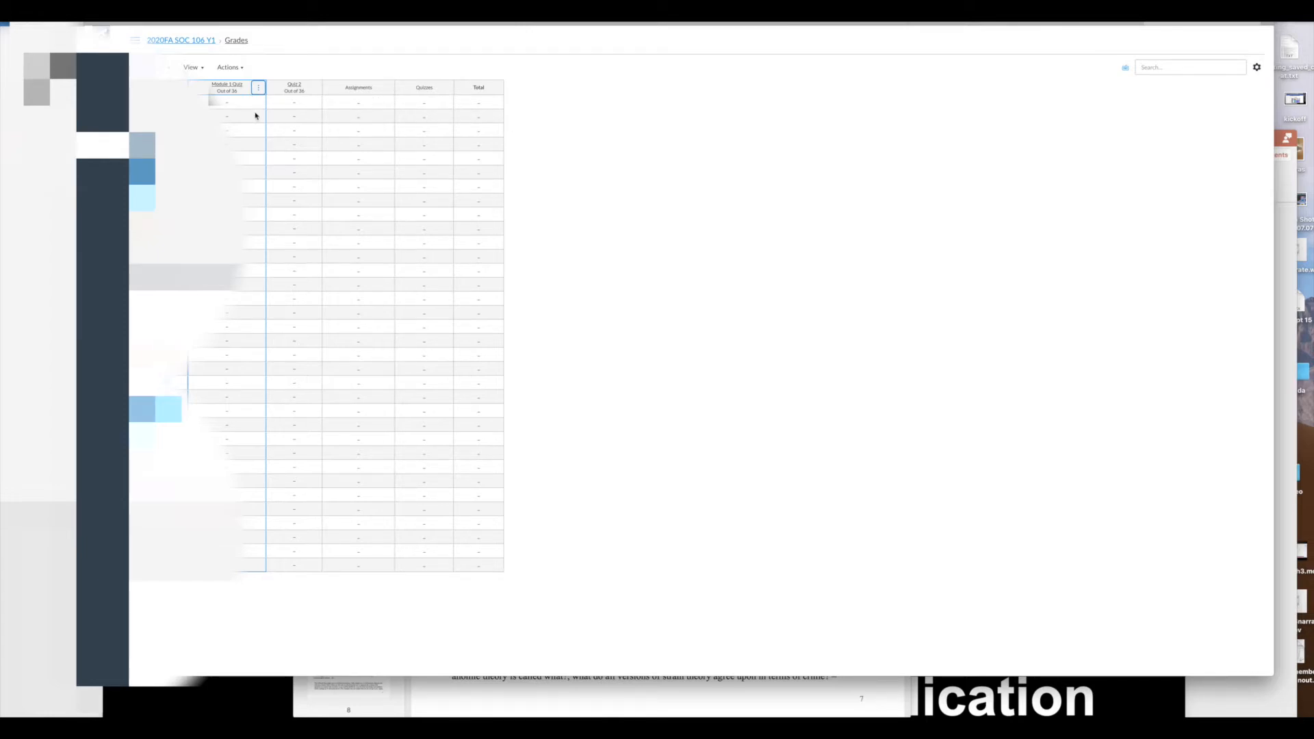
Step: Enter a score of 36 for the first student's Module 1 Quiz, and clear it again
left_click(227, 102)
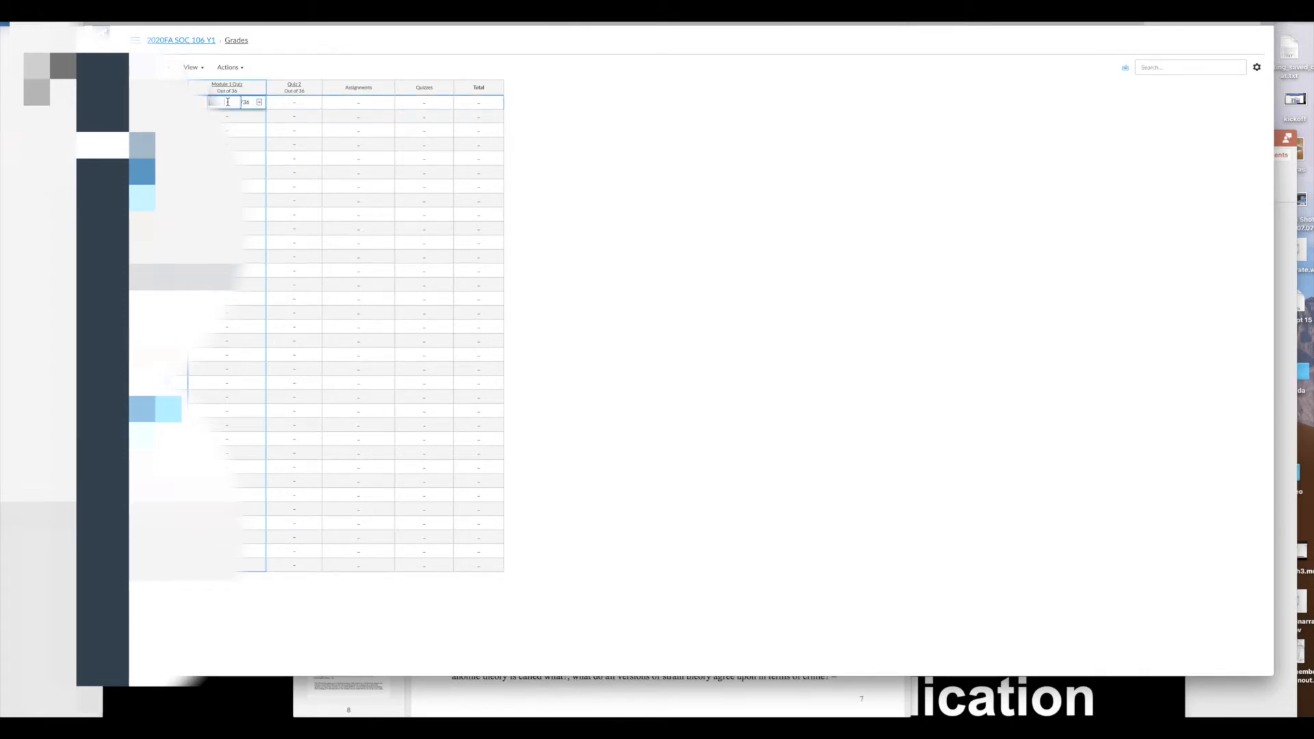
type("36")
left_click_drag(233, 102, 216, 102)
key("BackSpace")
Step: Return to the course assignments and examine the Chapter Questions point breakdown in the module 1 PDF
left_click(181, 41)
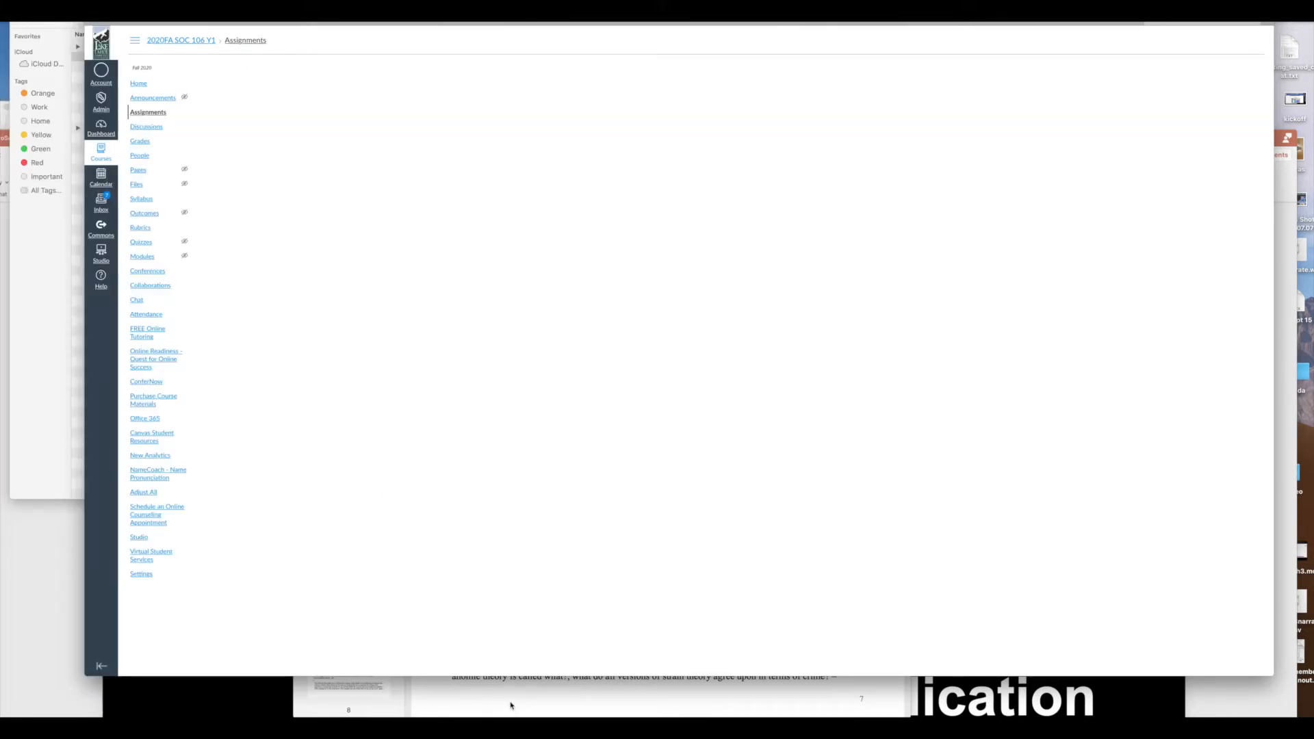
left_click(511, 706)
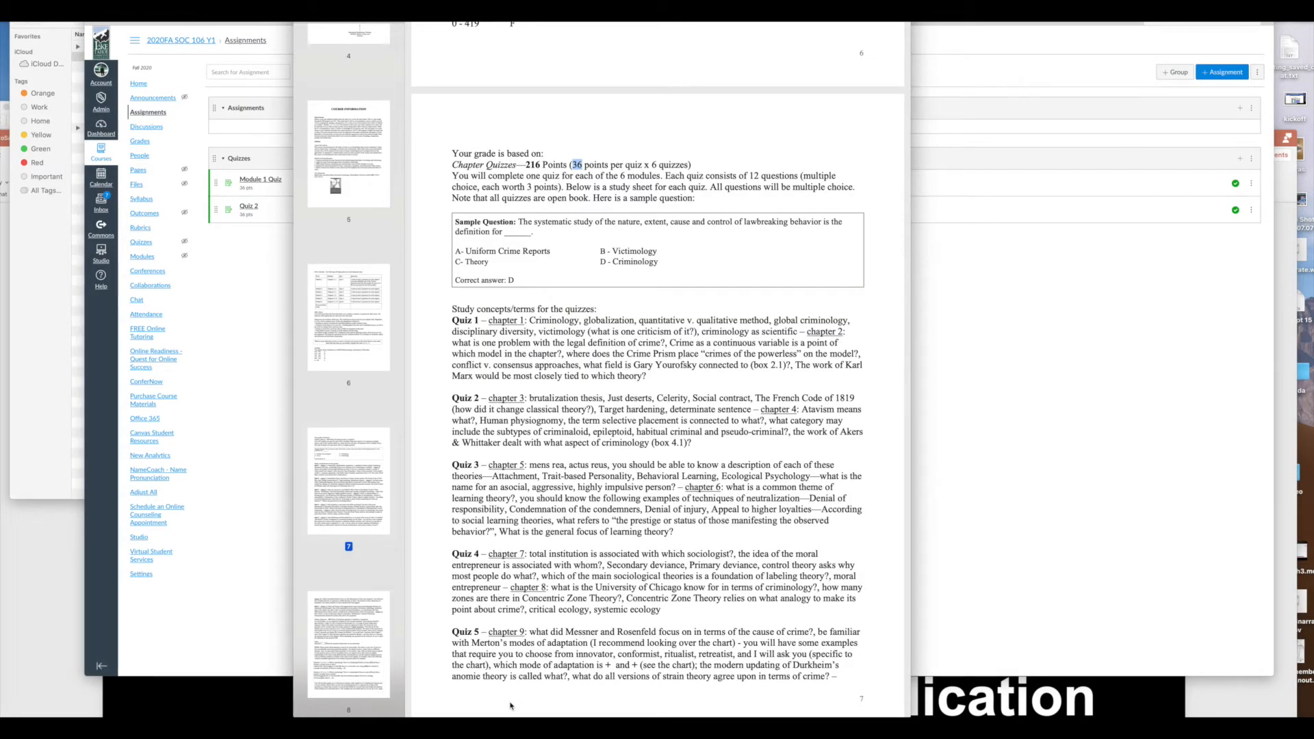
scroll(534, 664, "down", 6)
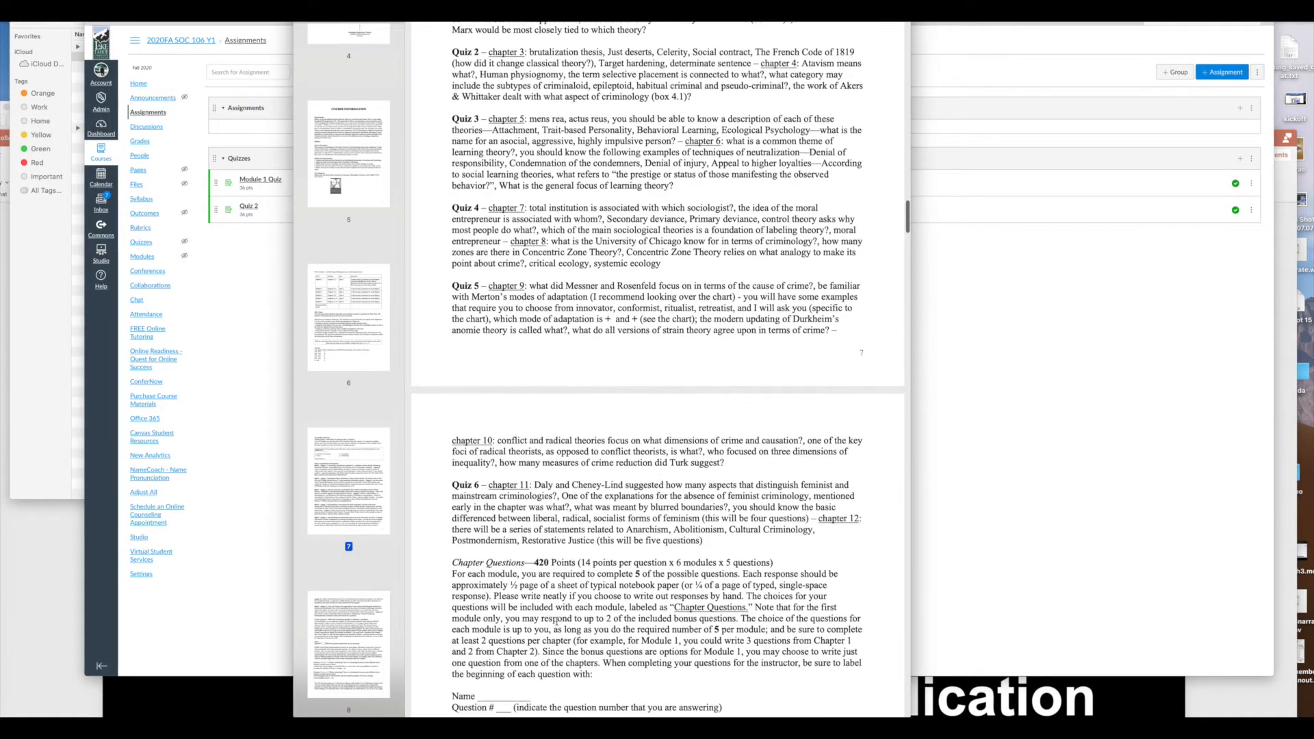
scroll(557, 622, "down", 4)
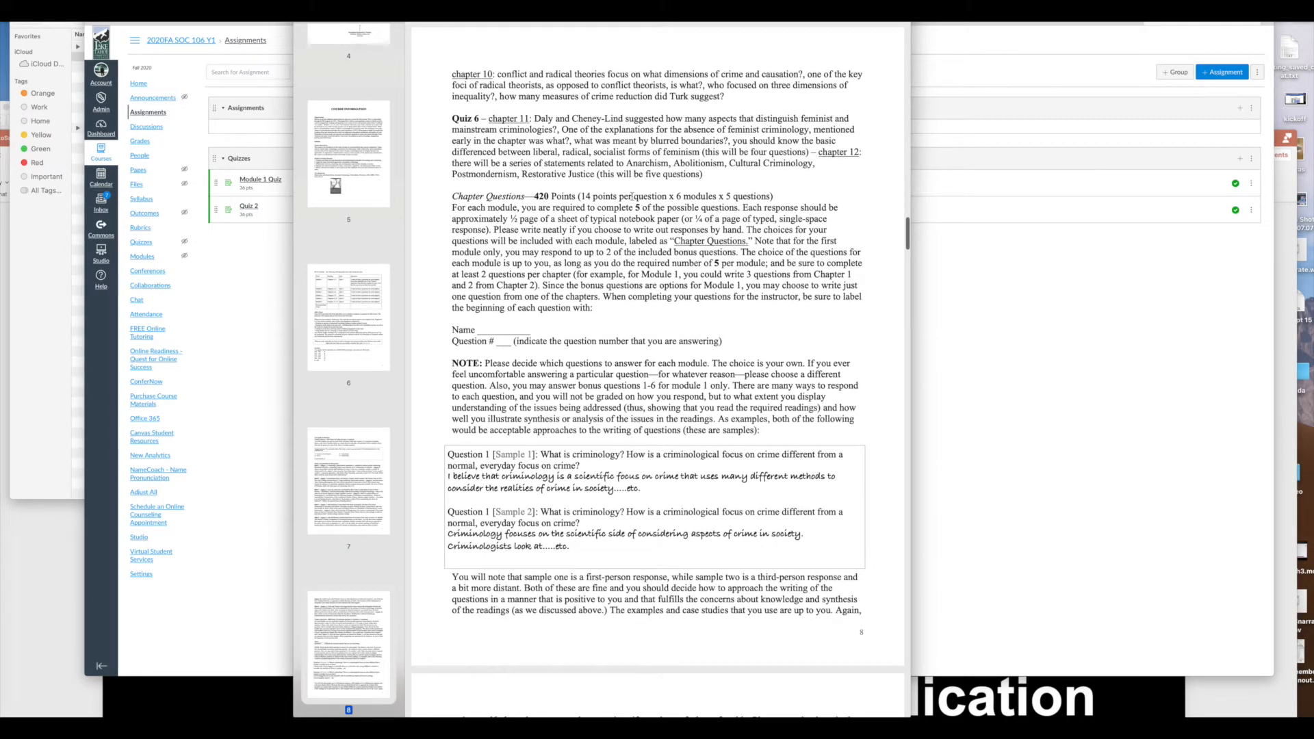
double_click(537, 196)
left_click(586, 199)
Step: Open Calculator, move it beside the PDF text, and multiply 14 by 5 for the per-module question points
key("super+space")
type("calcu")
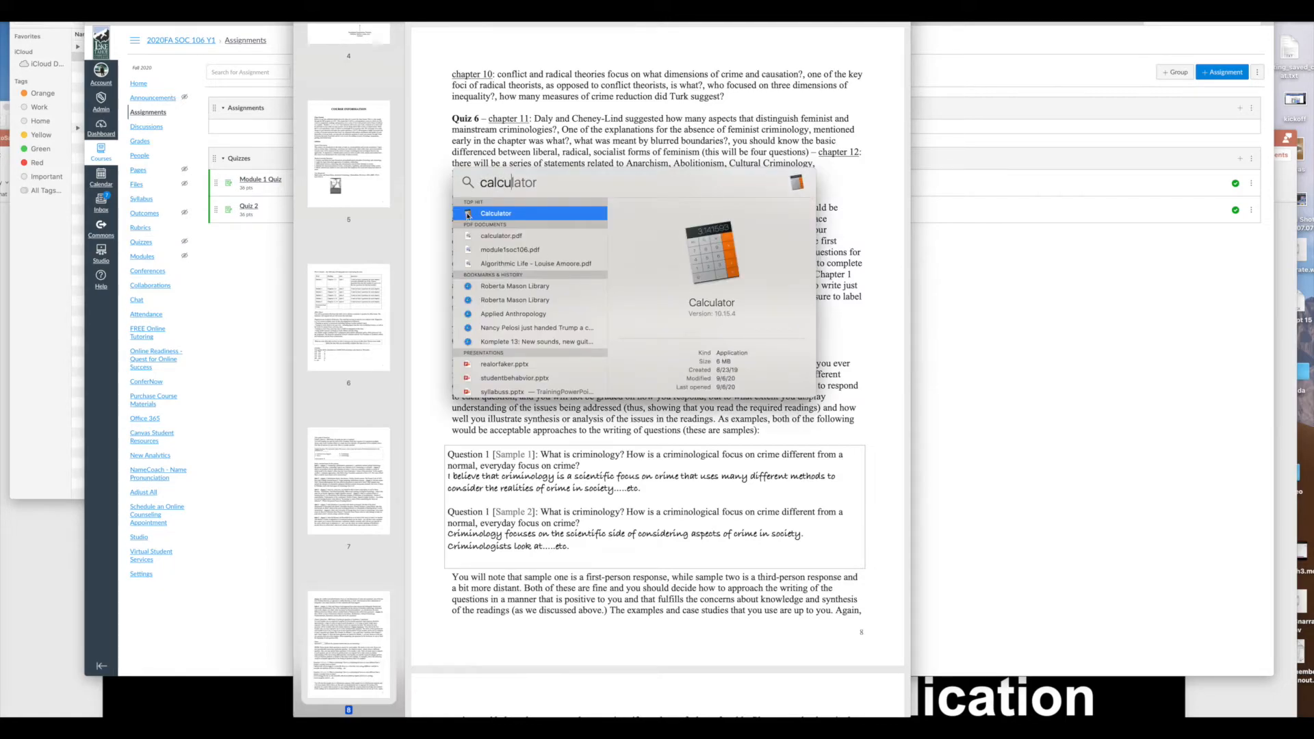
left_click(486, 215)
left_click_drag(557, 500, 966, 139)
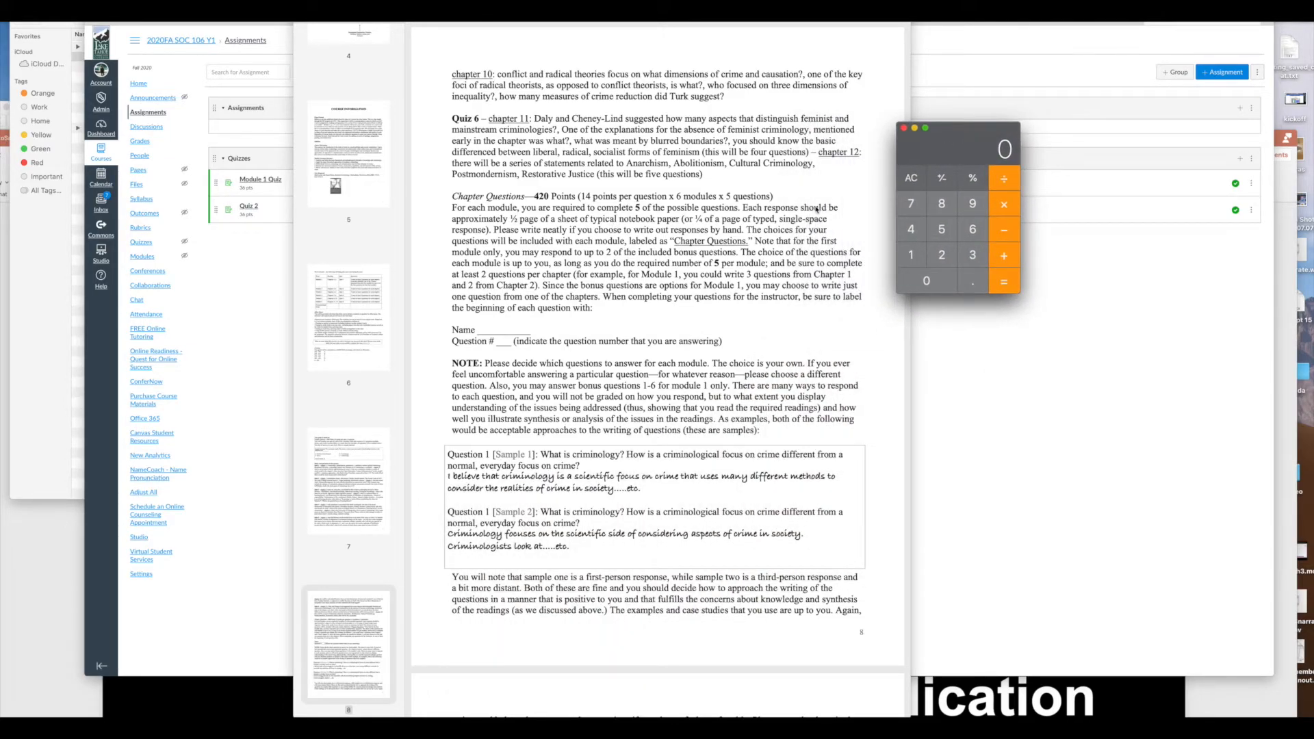
left_click(913, 256)
left_click(915, 231)
left_click(1004, 204)
left_click(953, 231)
left_click(998, 283)
Step: Return to the Canvas assignments page and add an assignment group named Module Essays
left_click(1027, 429)
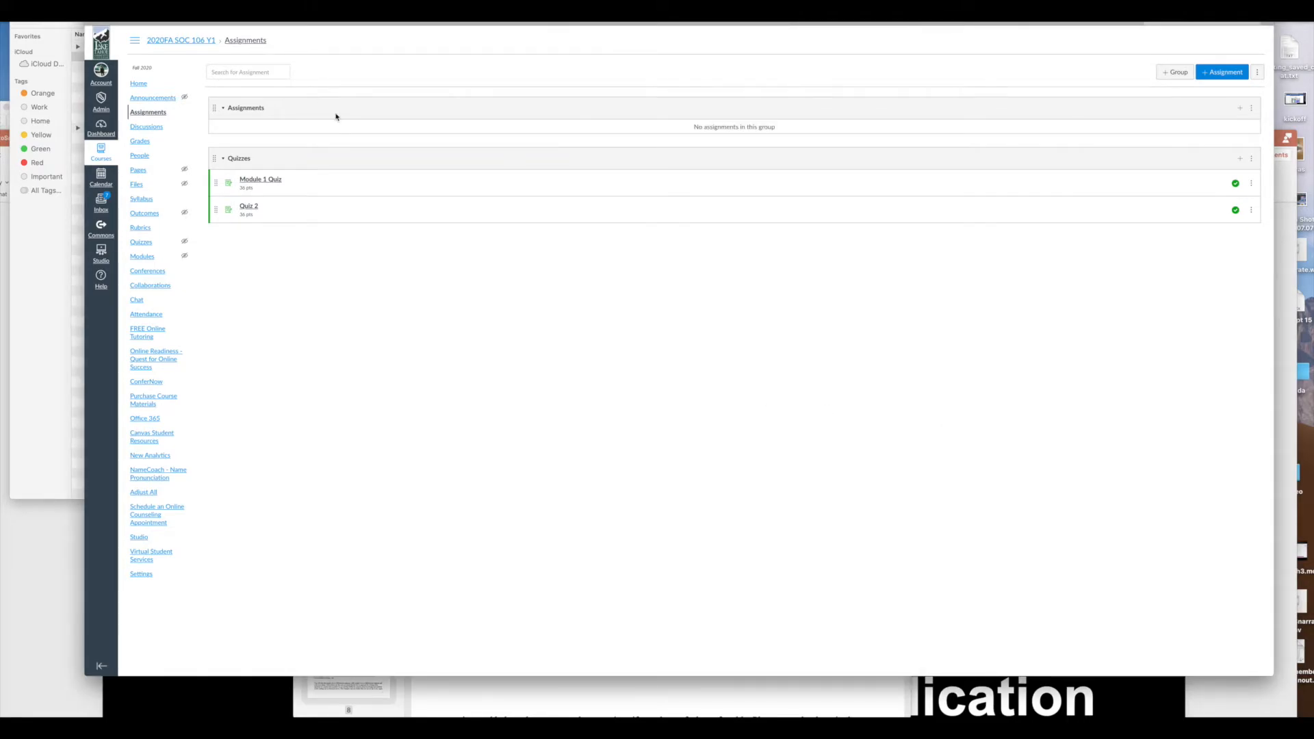
left_click(1176, 72)
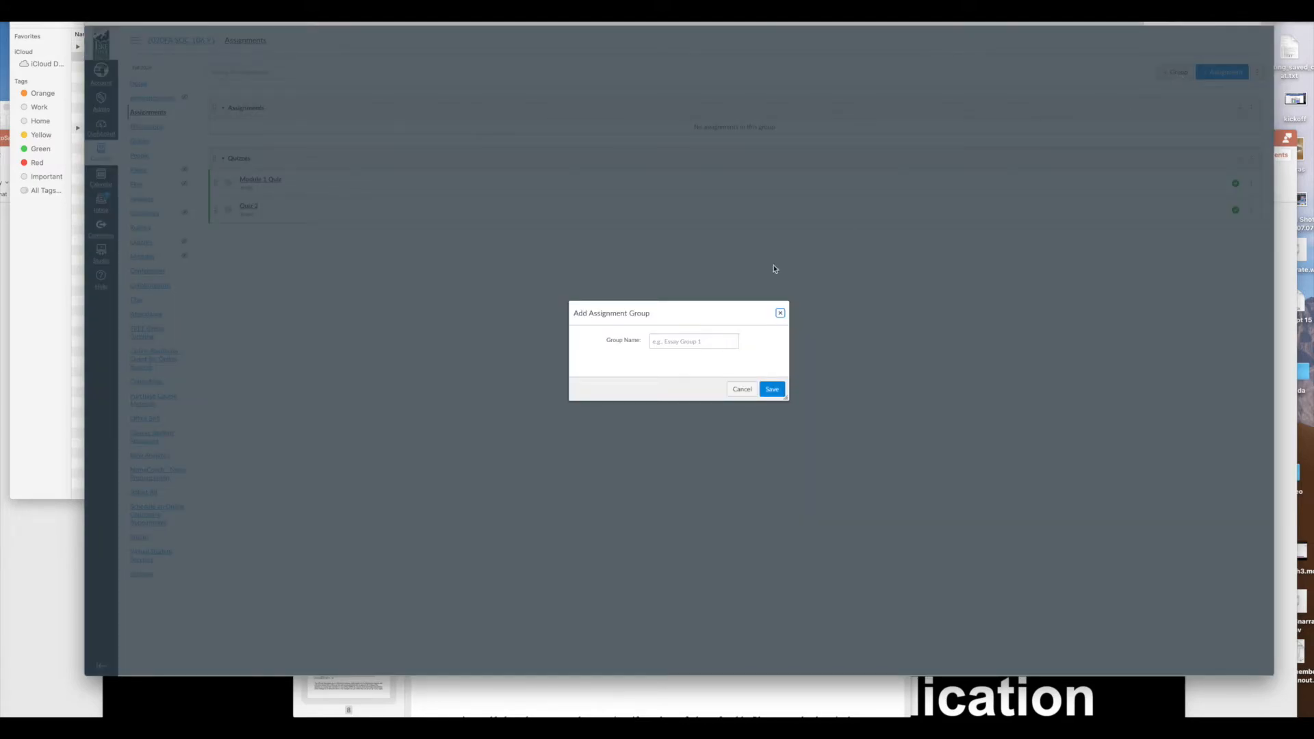
left_click(699, 345)
type("Module Essays")
left_click(767, 391)
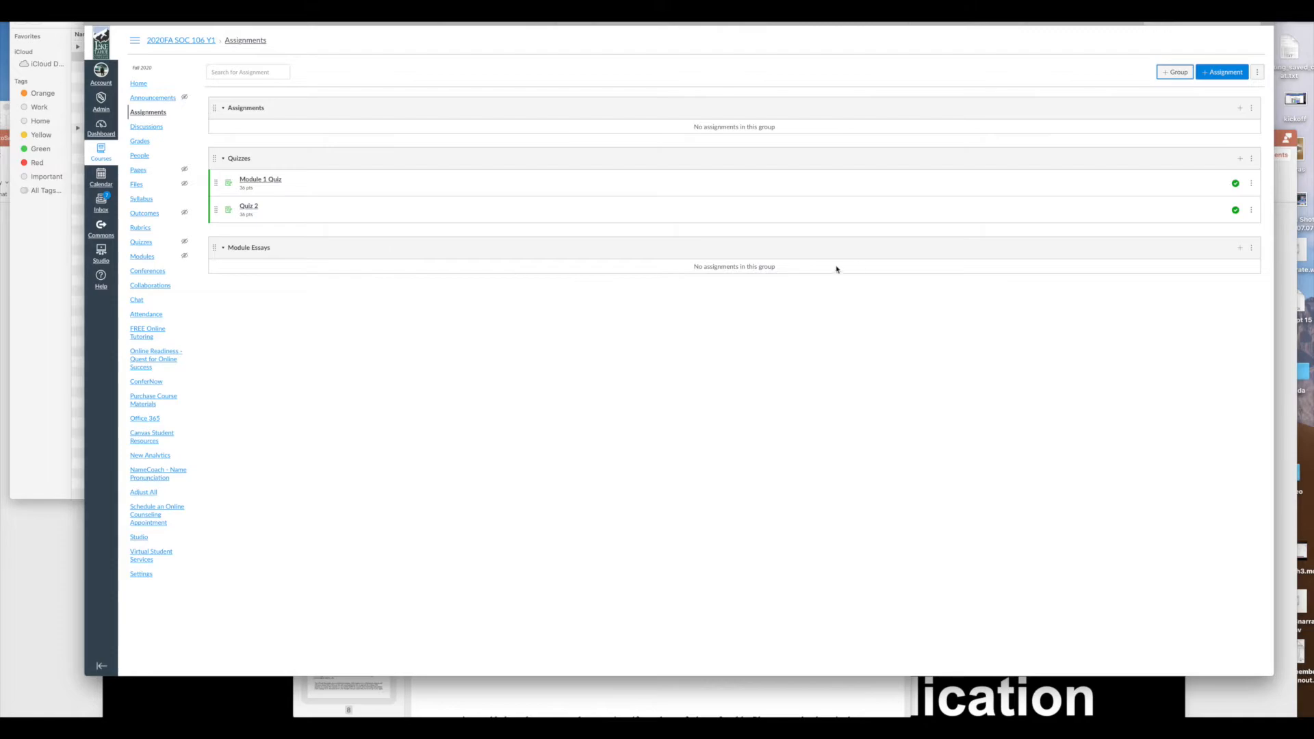
Step: Start a new item of type Assignment in the Module Essays group with full options, and name it Module 1 Essays
left_click(1243, 253)
left_click(708, 317)
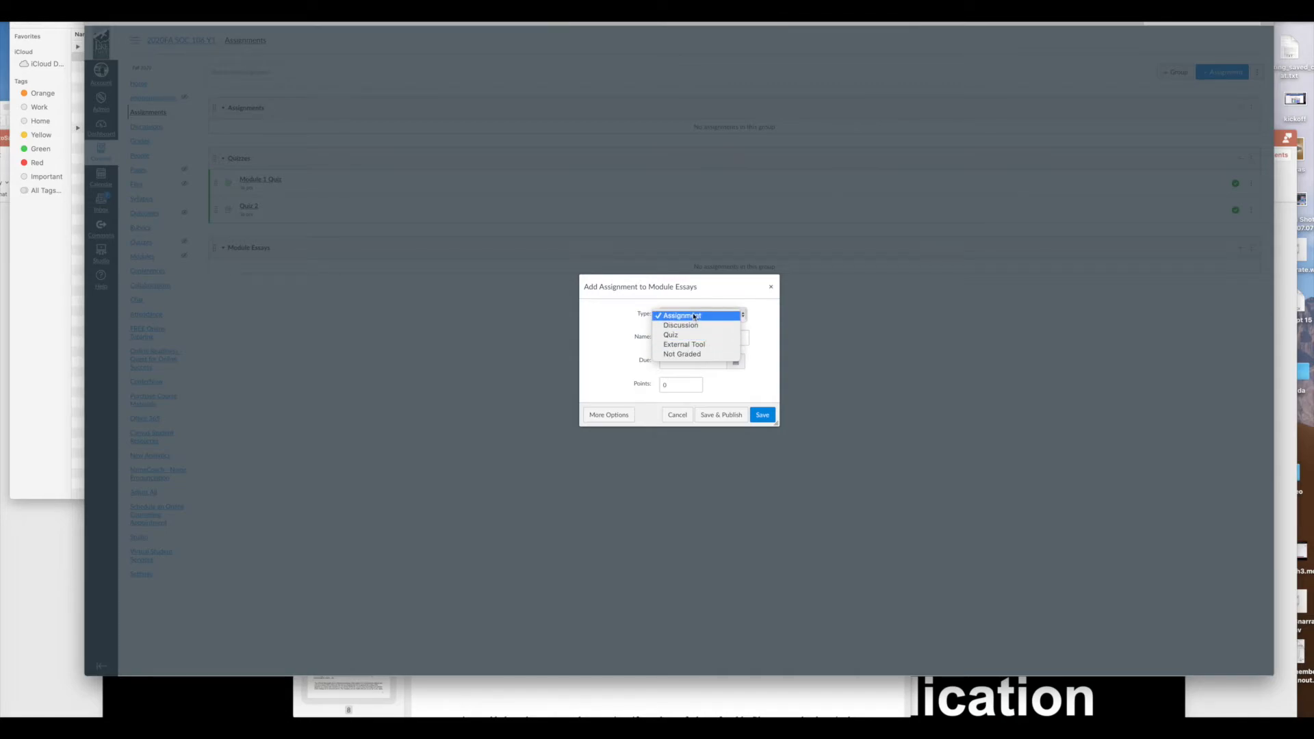
left_click(695, 316)
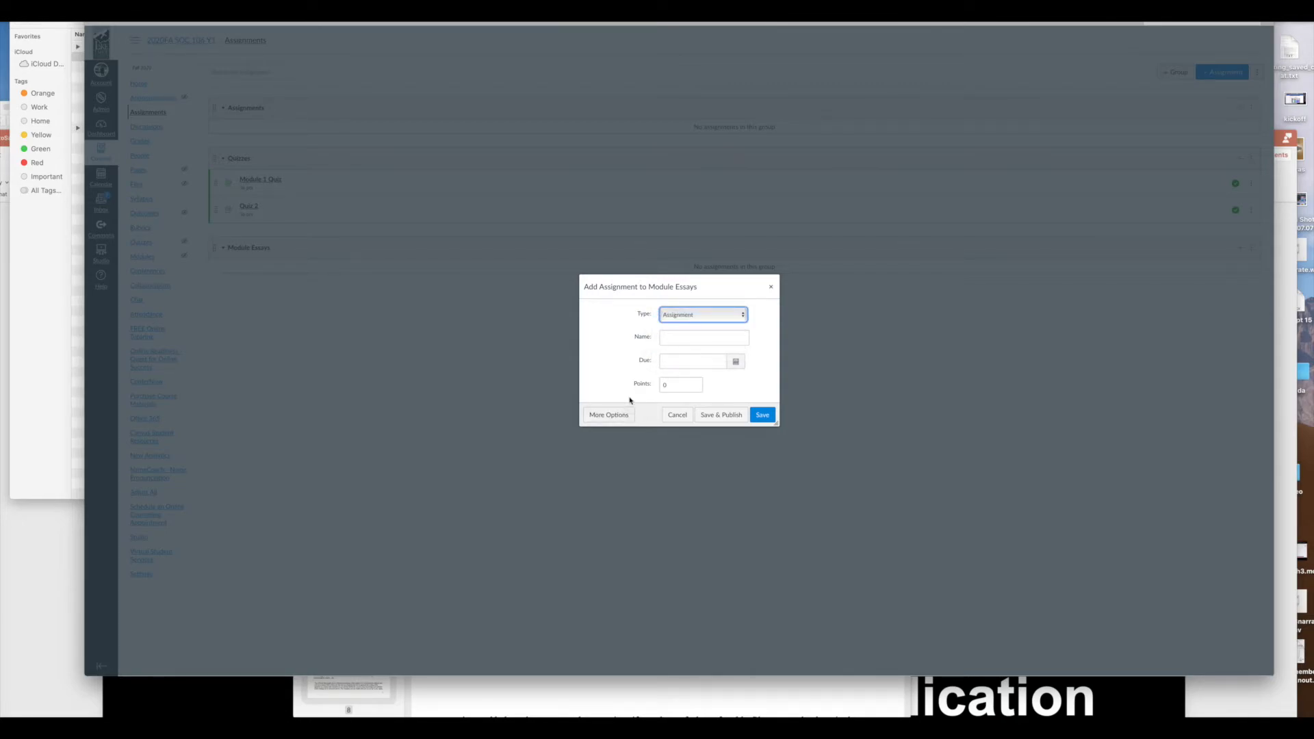
left_click(606, 417)
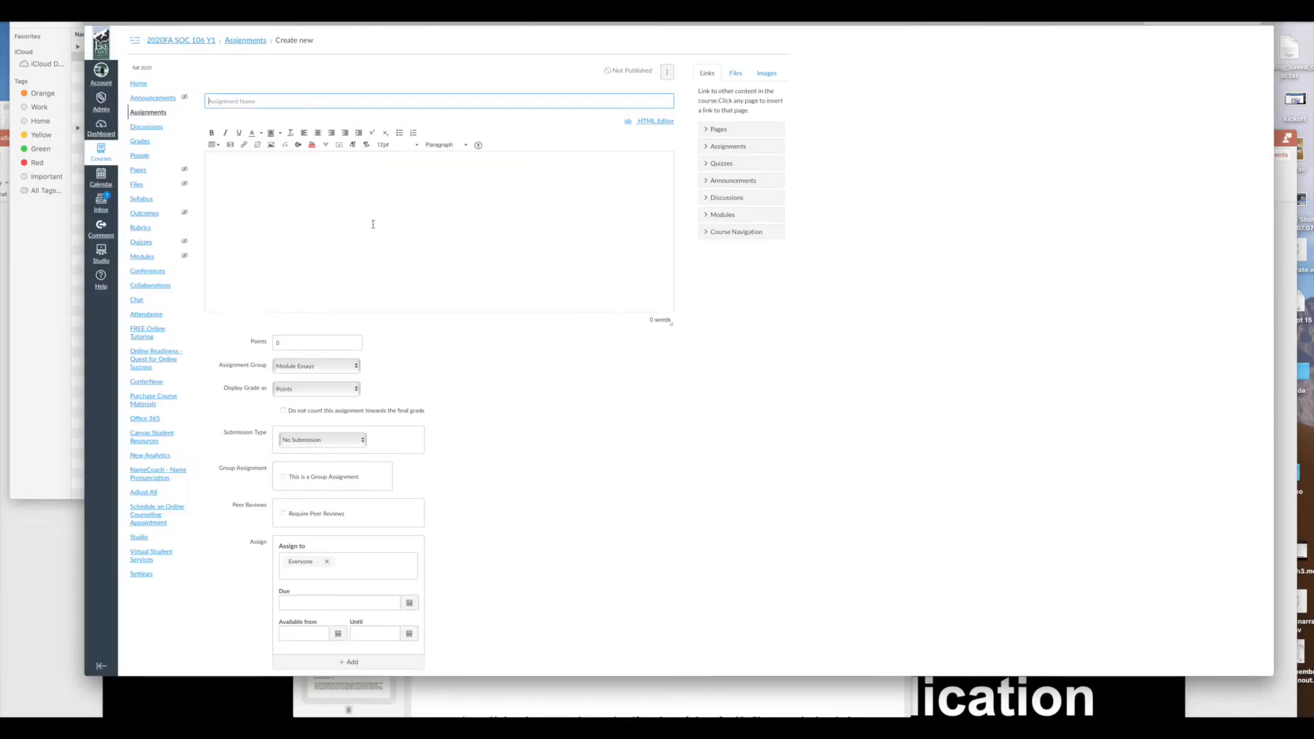
type("Module 1 Essays")
left_click(305, 200)
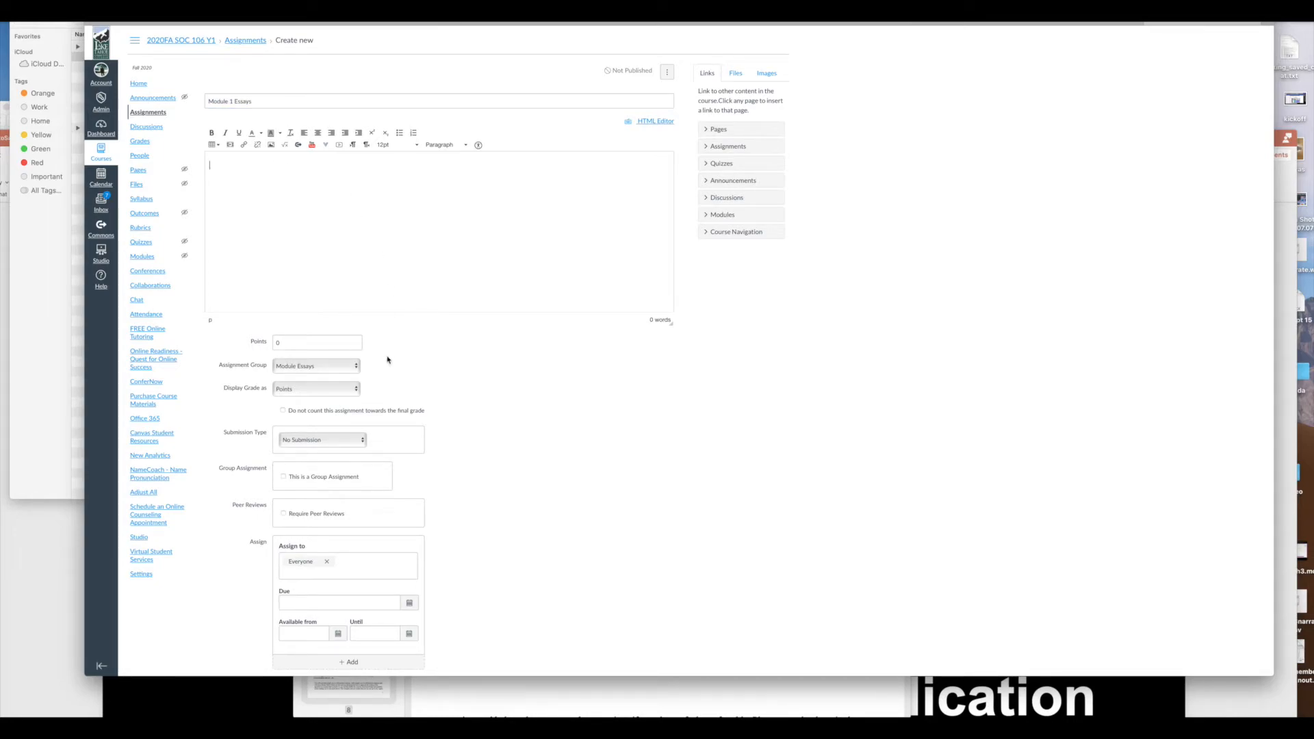
Step: Set Module 1 Essays to 70 points with grades displayed as Points and No Submission, and save and publish it
left_click(276, 342)
left_click(350, 368)
left_click(322, 369)
left_click(345, 390)
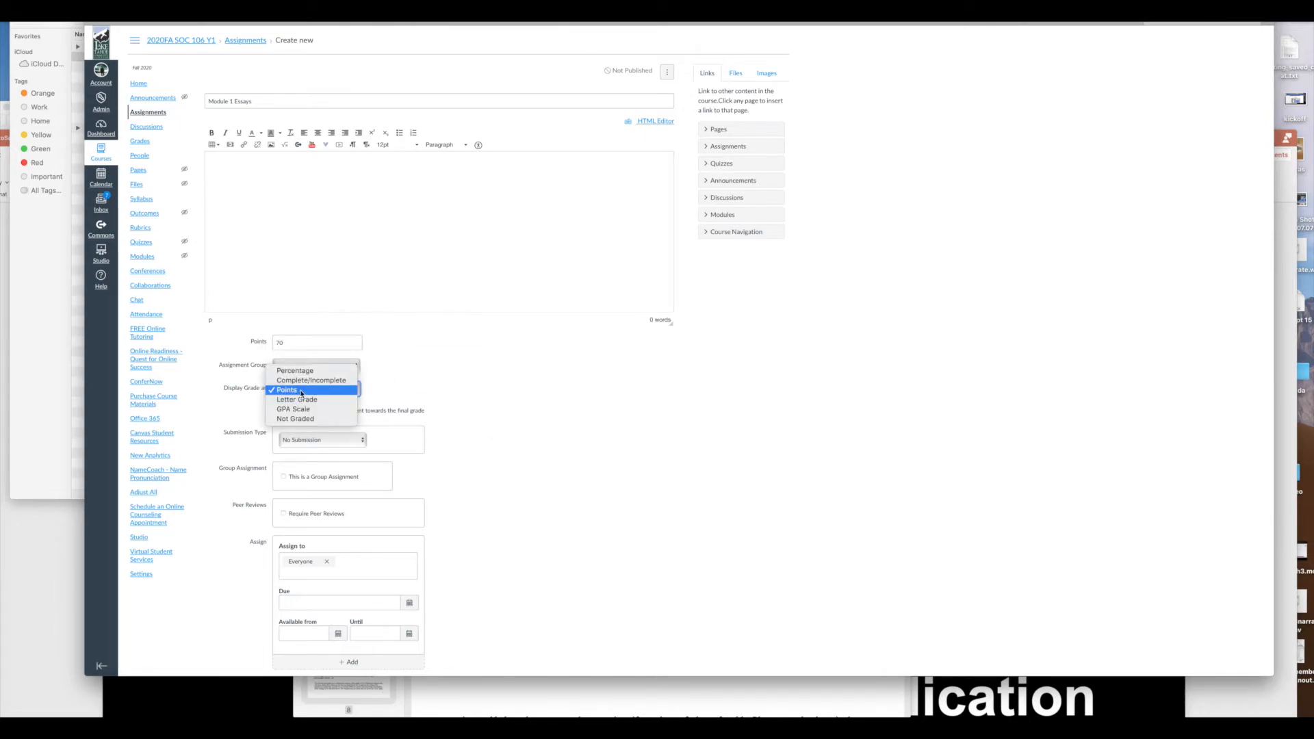
left_click(567, 402)
scroll(568, 402, "down", 2)
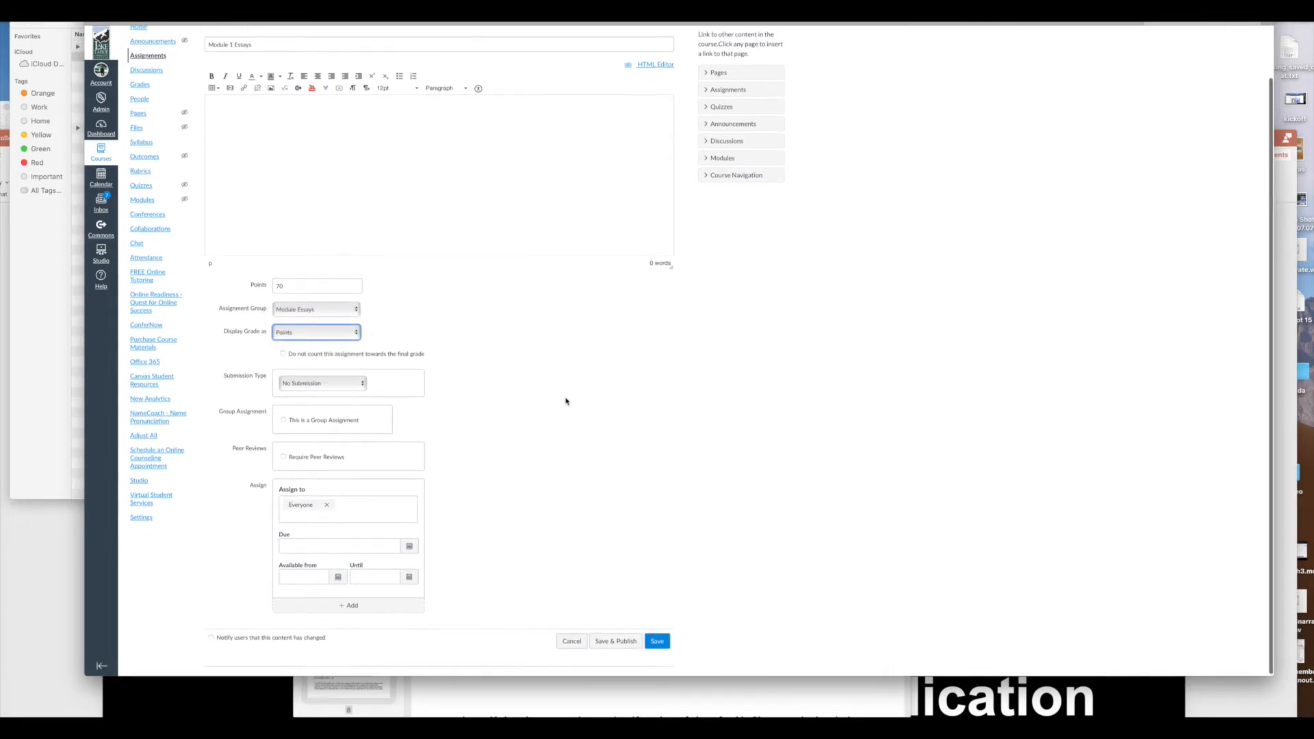
left_click(337, 384)
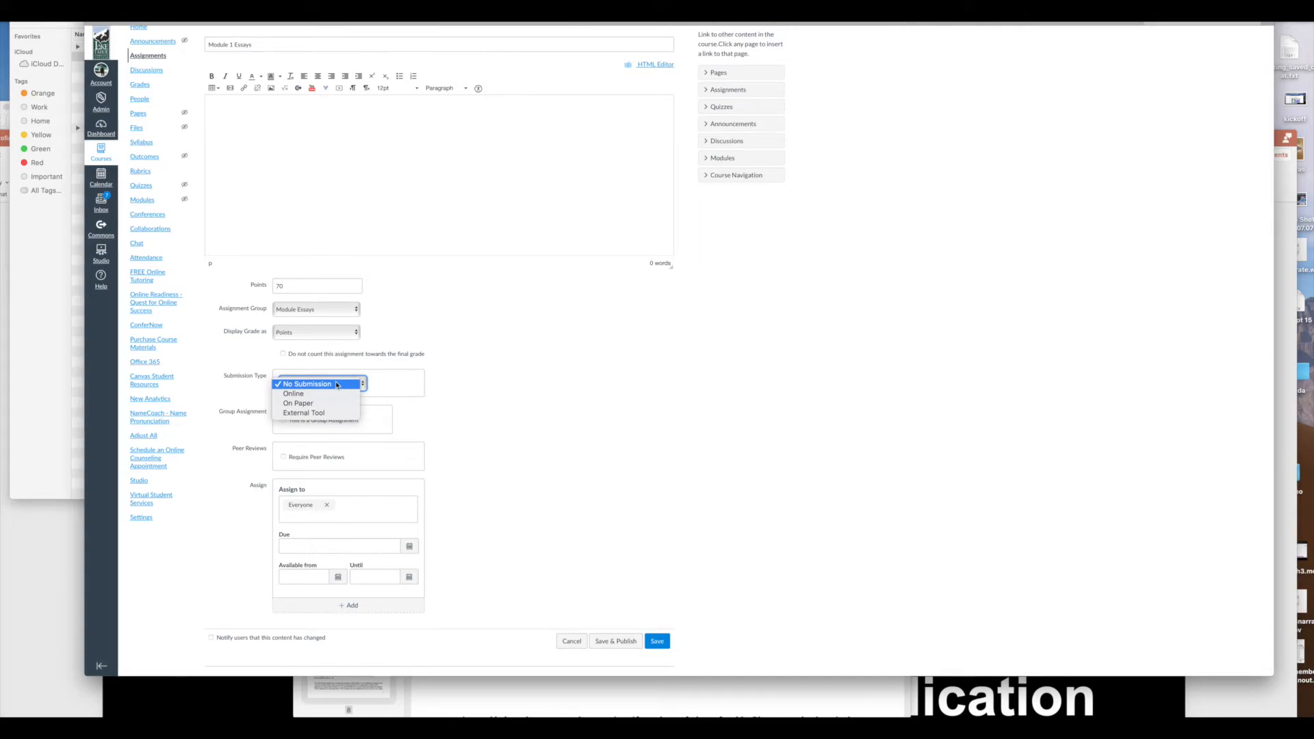
left_click(569, 385)
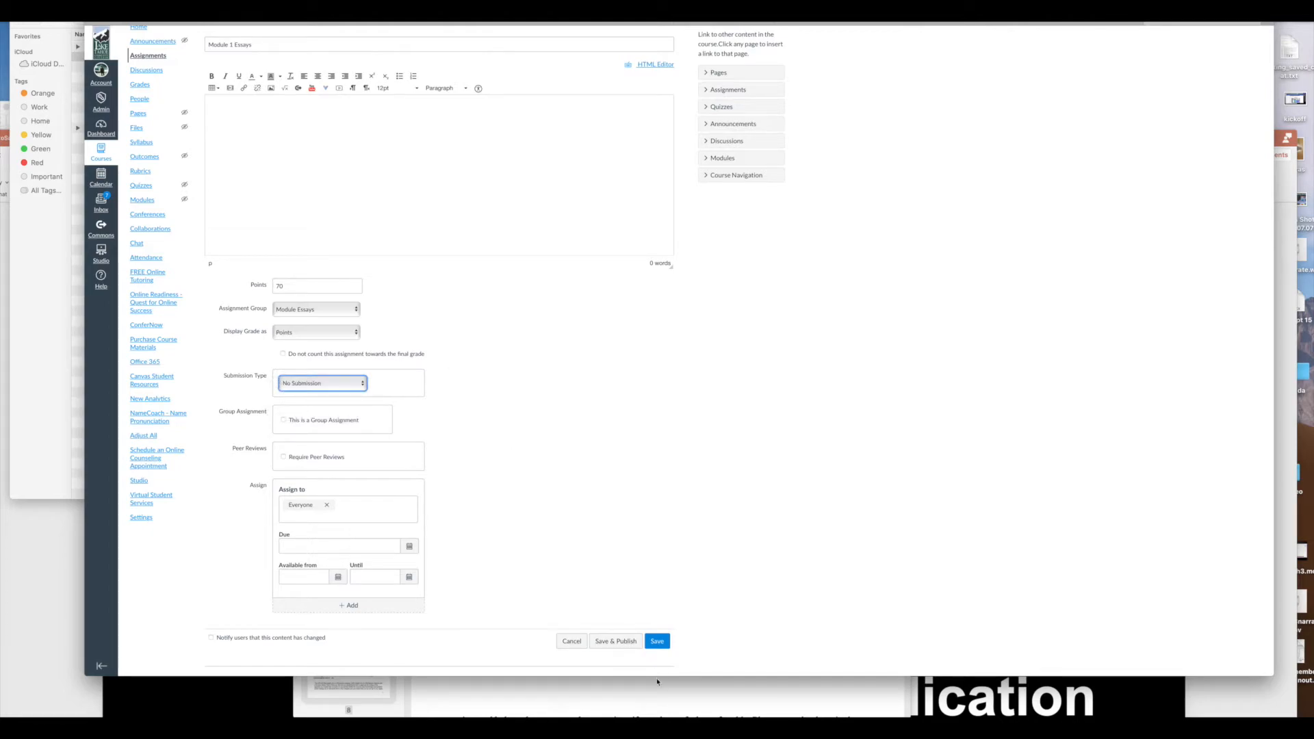
left_click(620, 642)
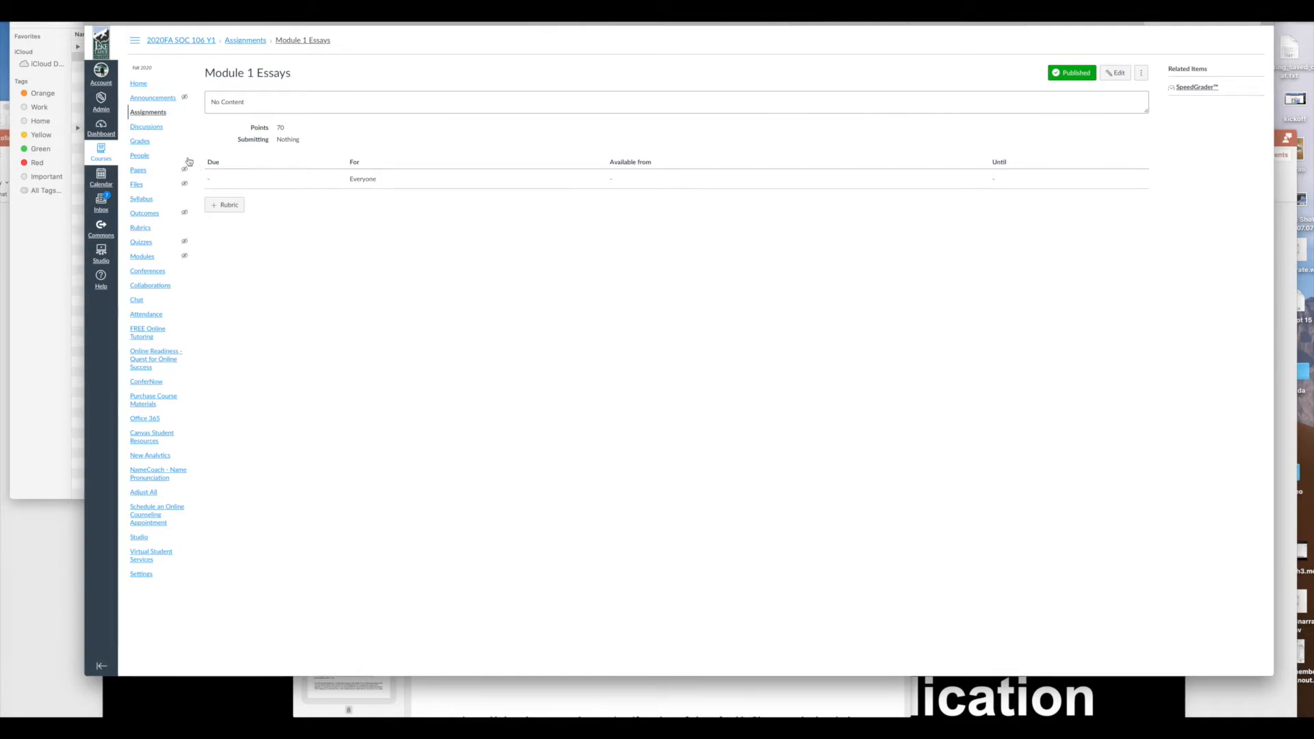
Step: Open the gradebook and enter a score of 70 for the first student's Module 1 Essays
left_click(139, 143)
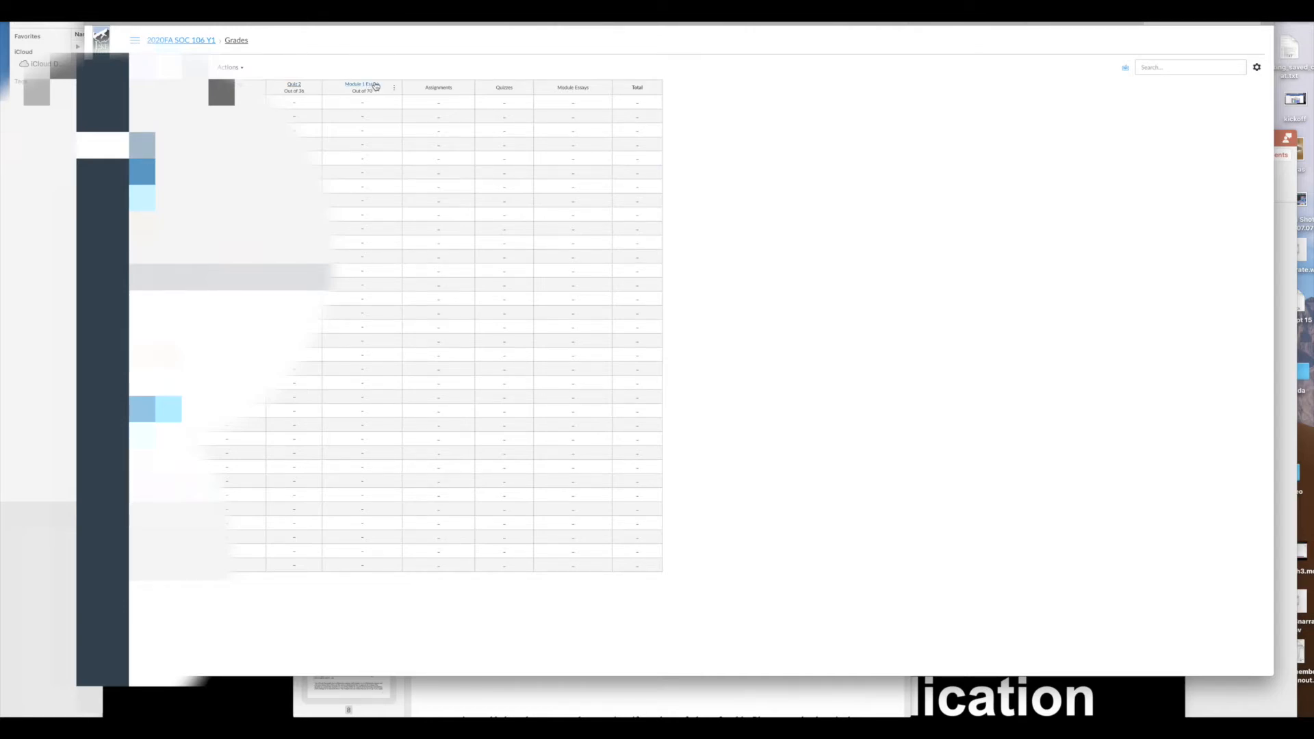
left_click(376, 86)
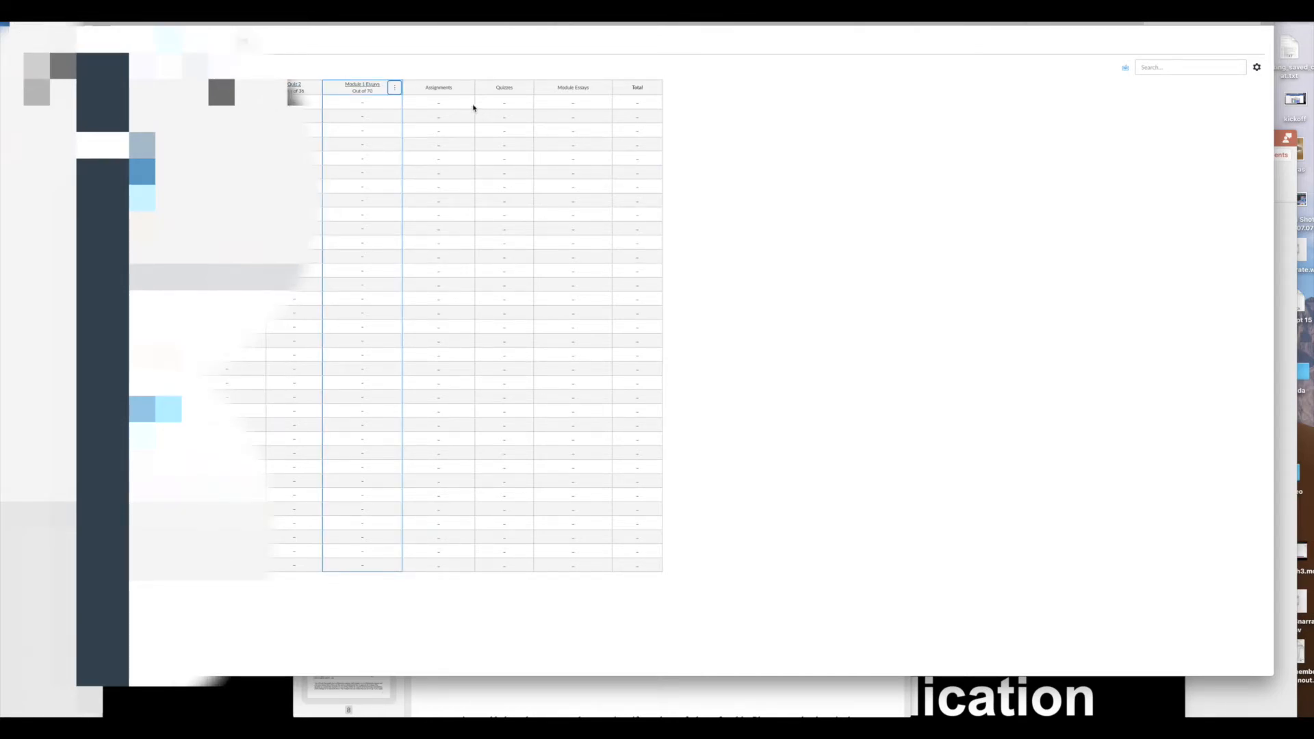
left_click(362, 102)
type("70")
key("Return")
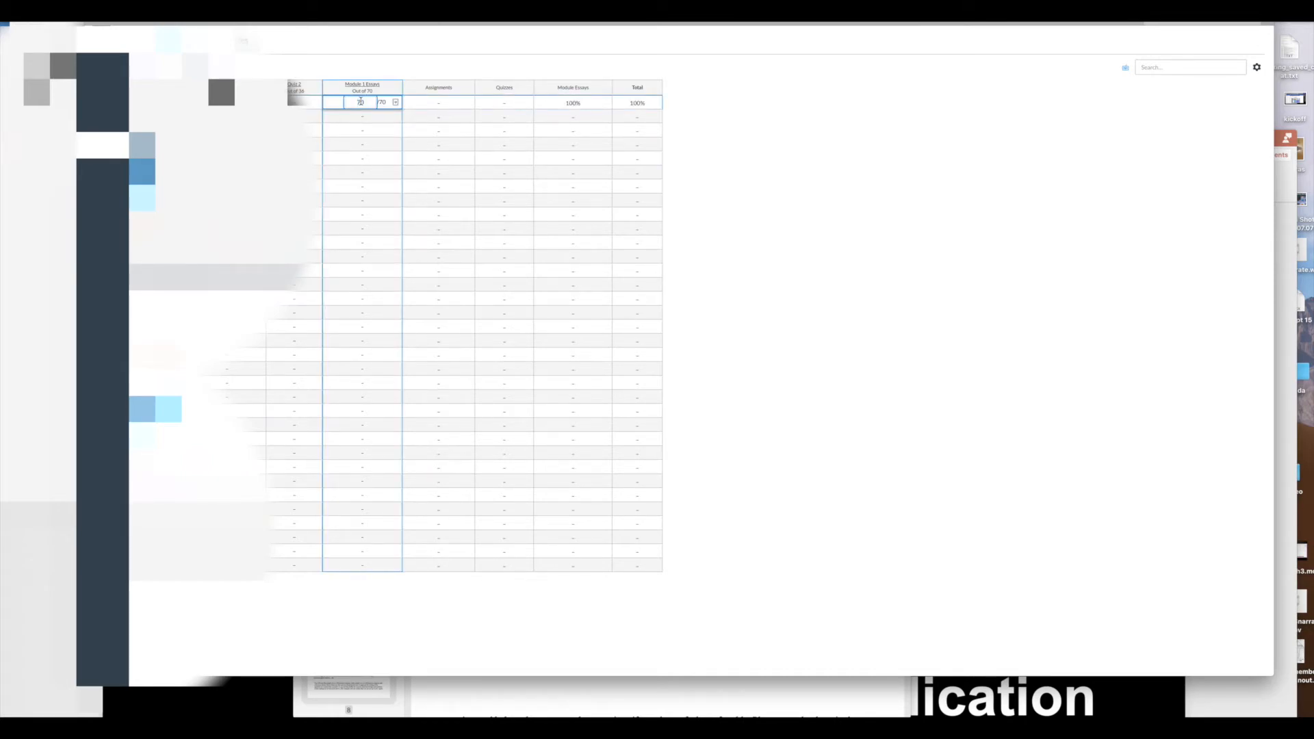
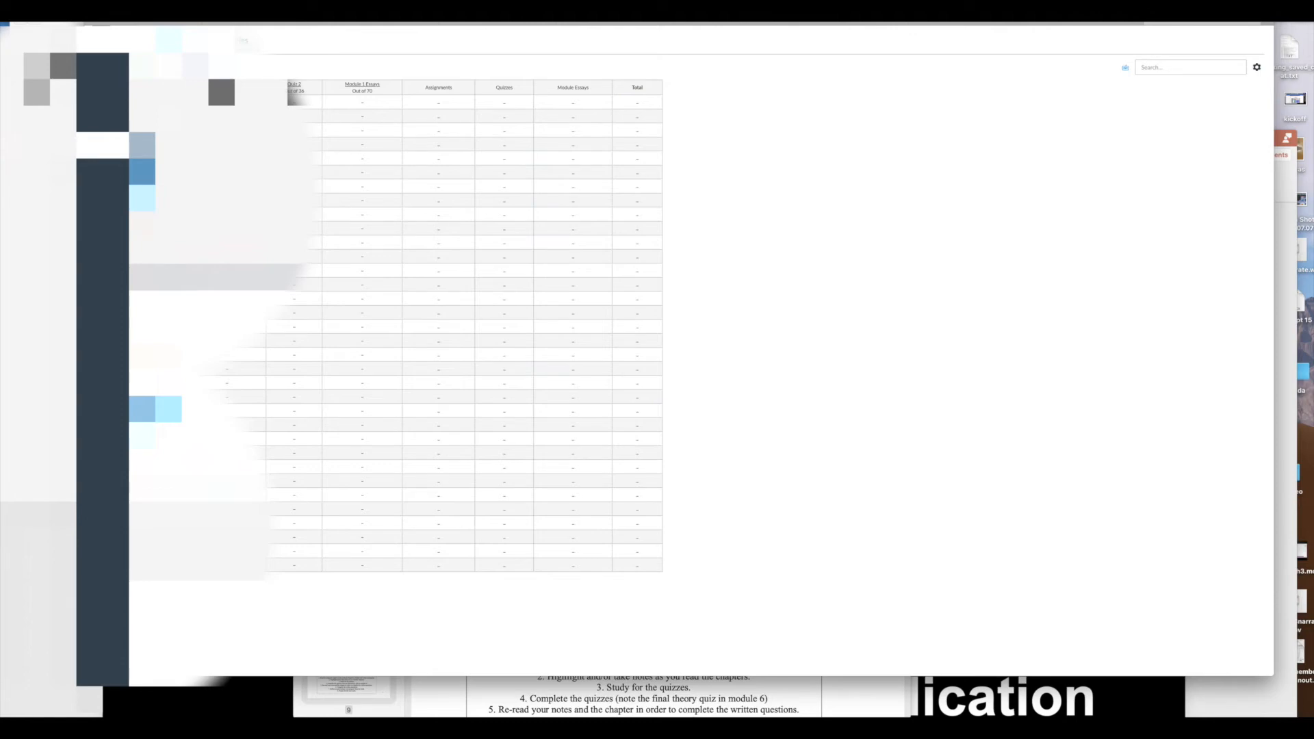
Step: Switch to the exported SOC 106 grades spreadsheet and examine its quiz, essay and read-only score columns
left_click(13, 569)
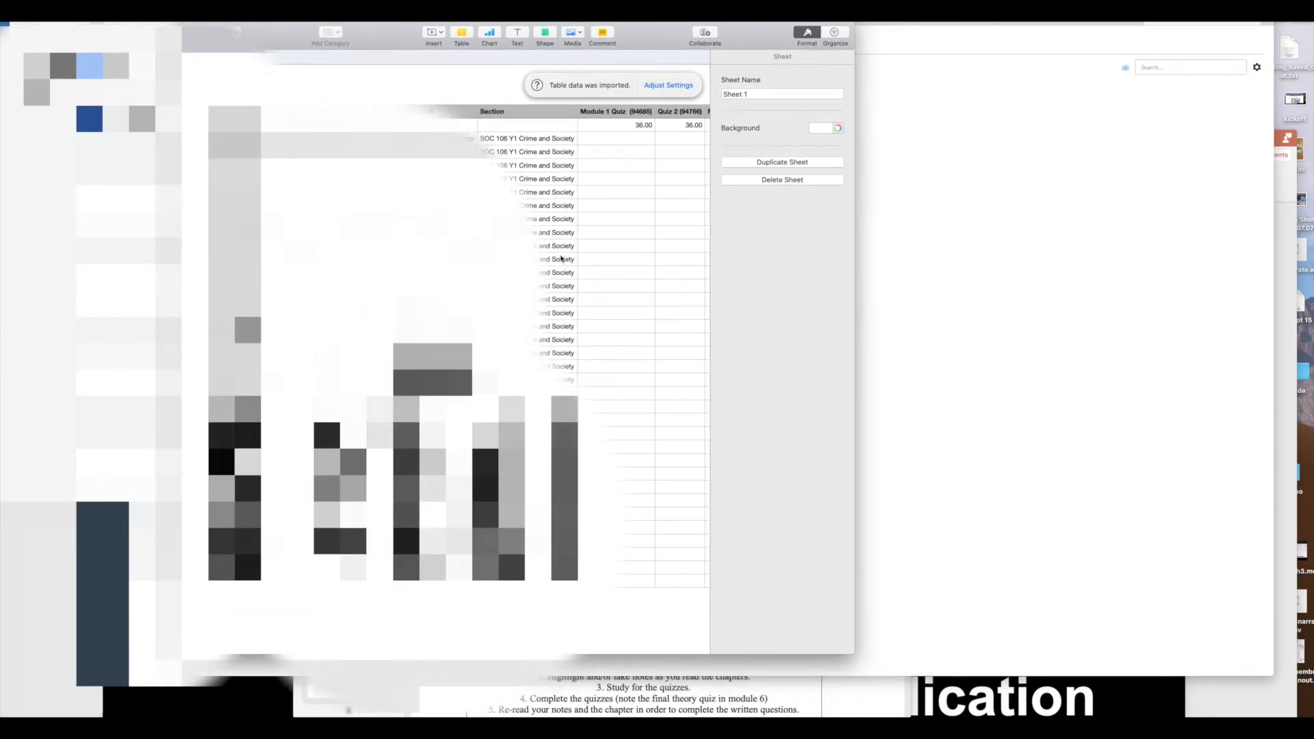
scroll(642, 208, "right", 3)
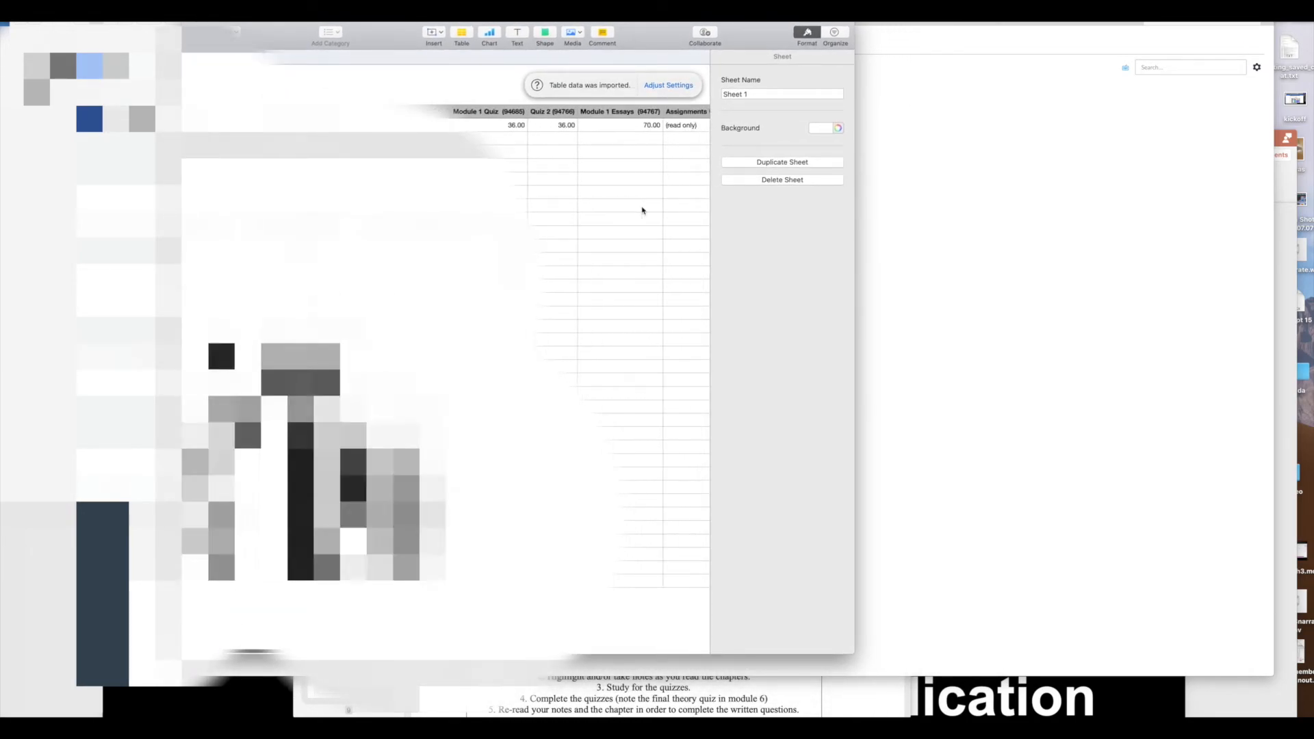
scroll(642, 207, "right", 4)
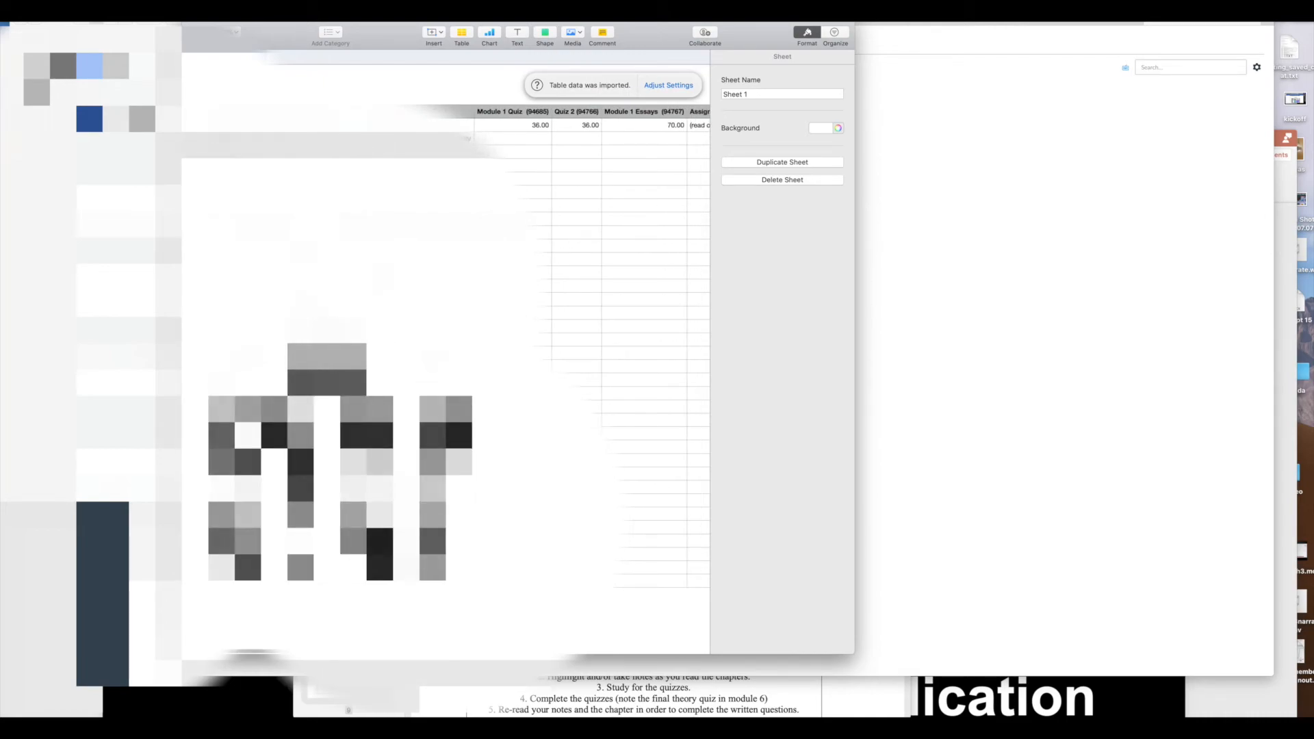
scroll(642, 208, "right", 4)
scroll(642, 208, "right", 6)
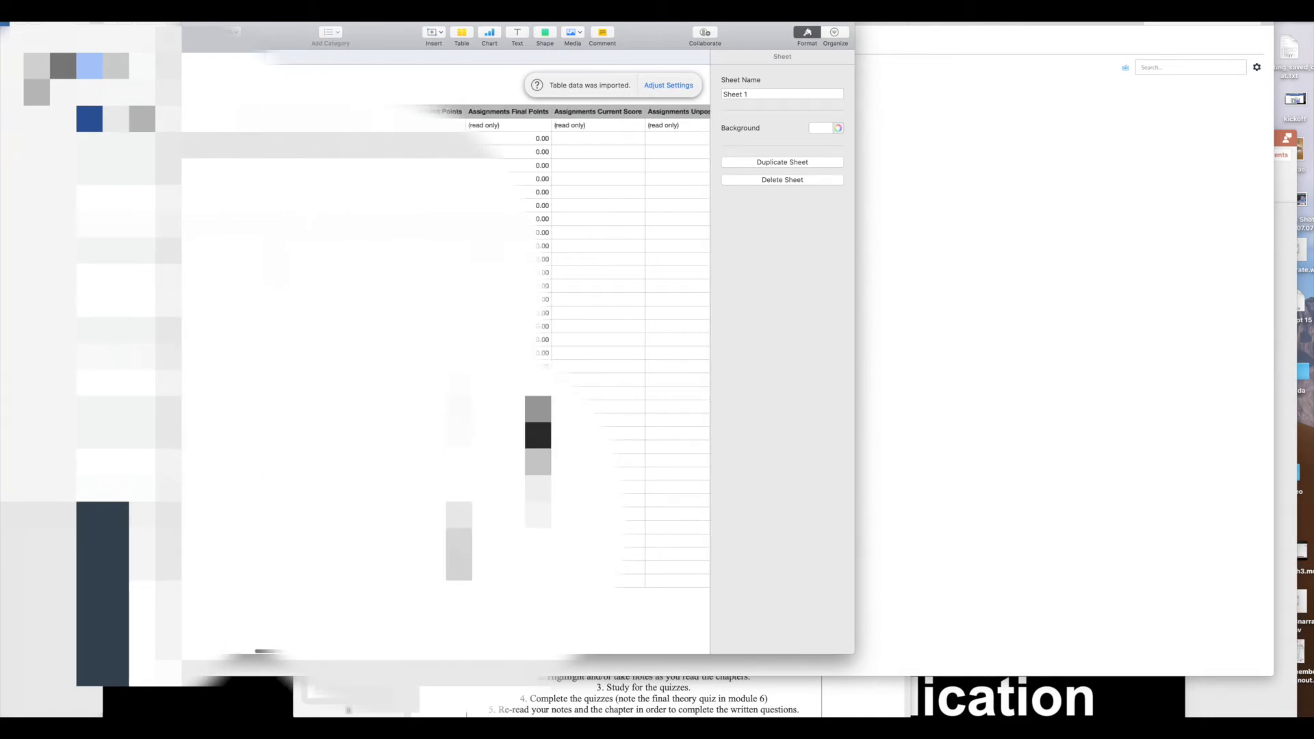
scroll(642, 207, "right", 6)
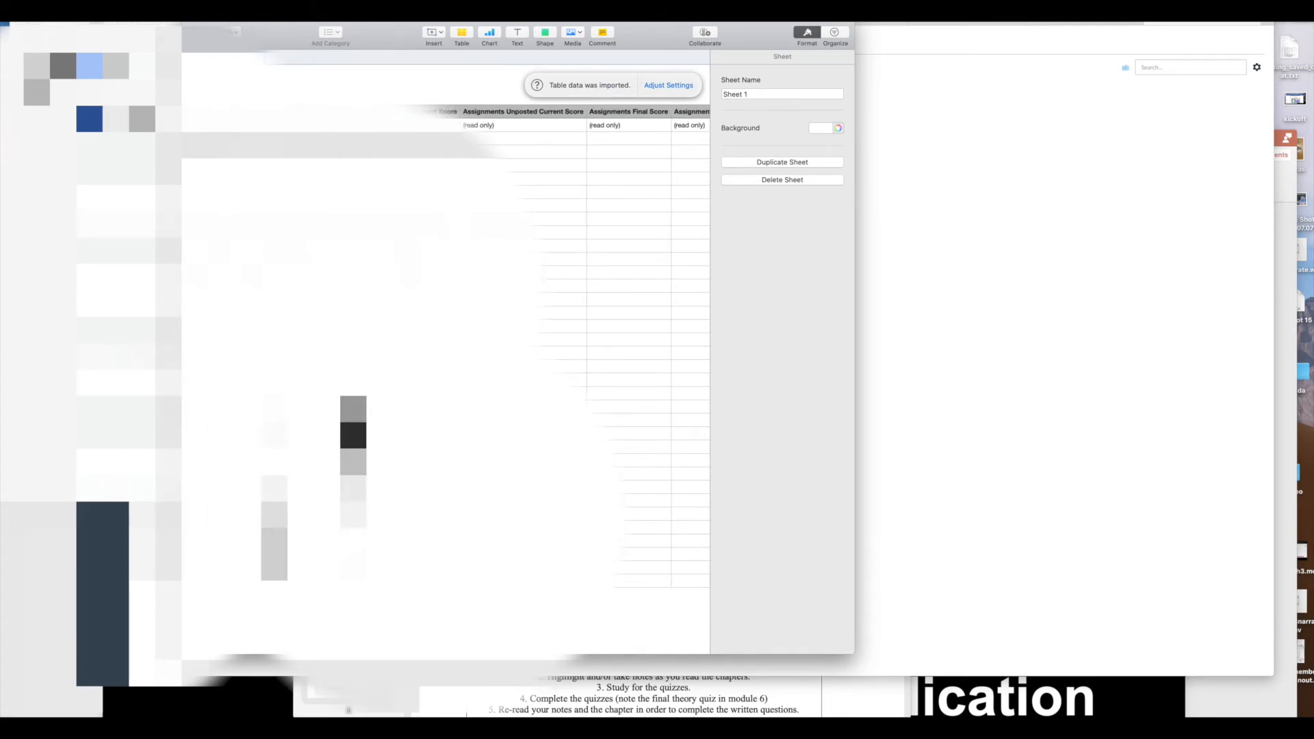
scroll(642, 207, "right", 5)
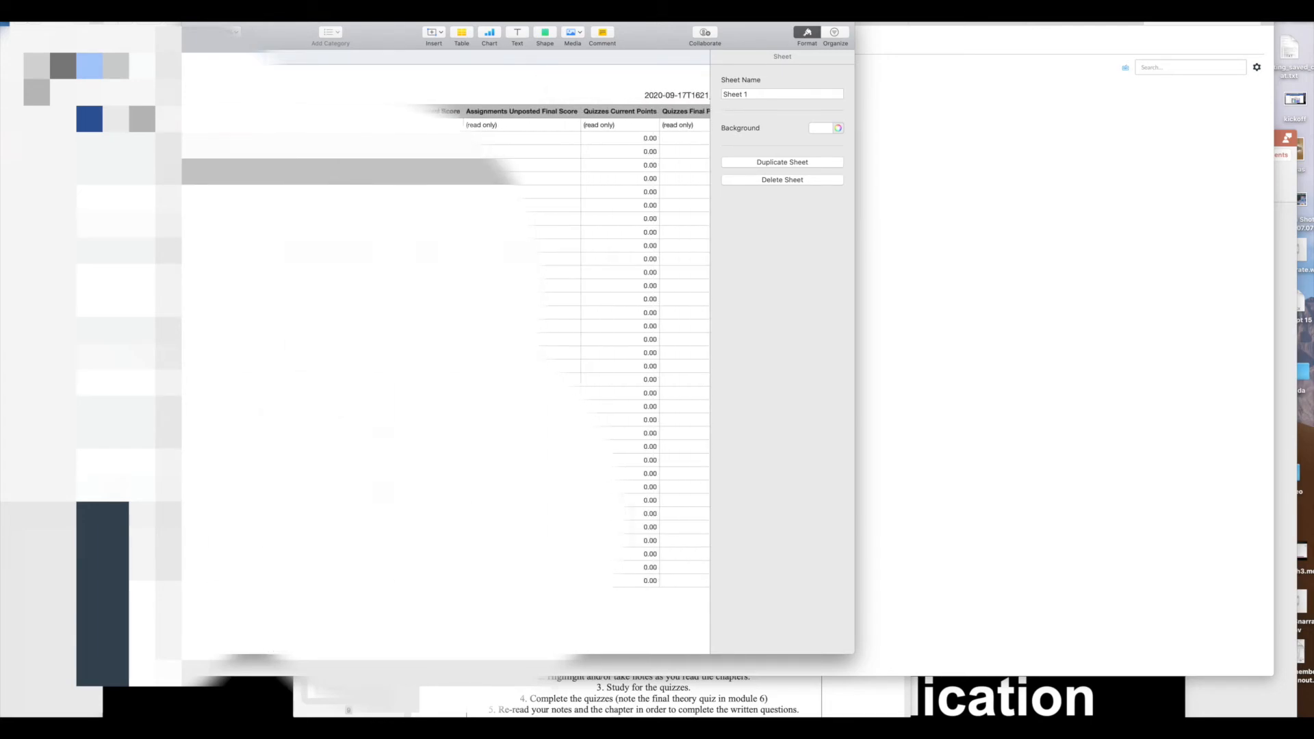
scroll(643, 208, "right", 4)
Step: Delete the Quizzes Current Points column from the exported SOC 106 grades spreadsheet
left_click(445, 111)
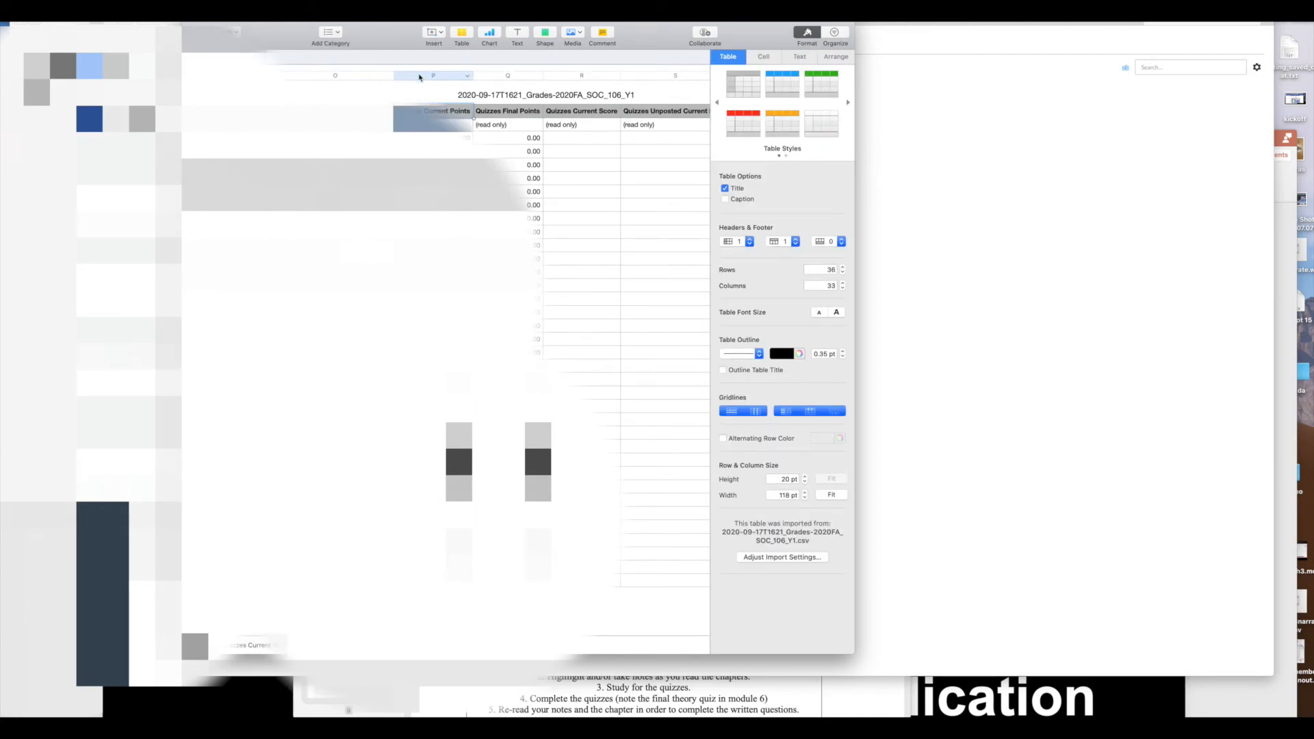
left_click(468, 76)
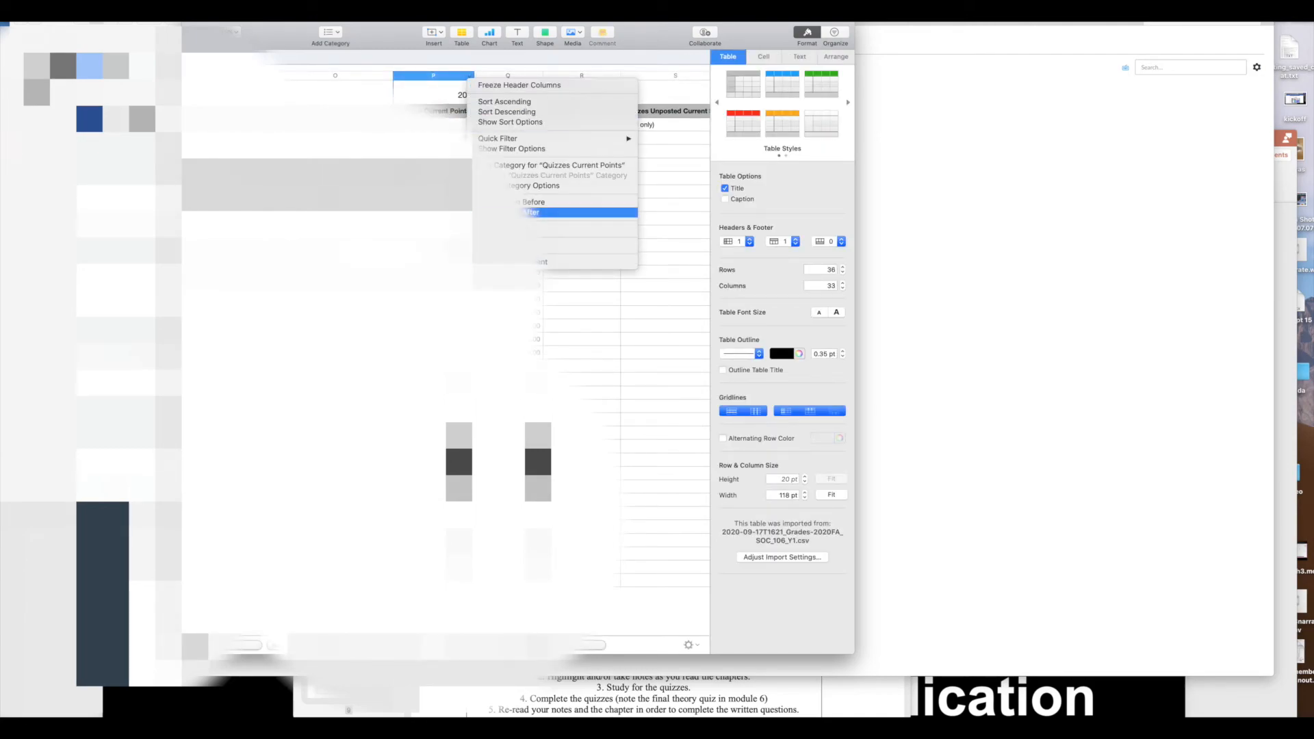
left_click(514, 230)
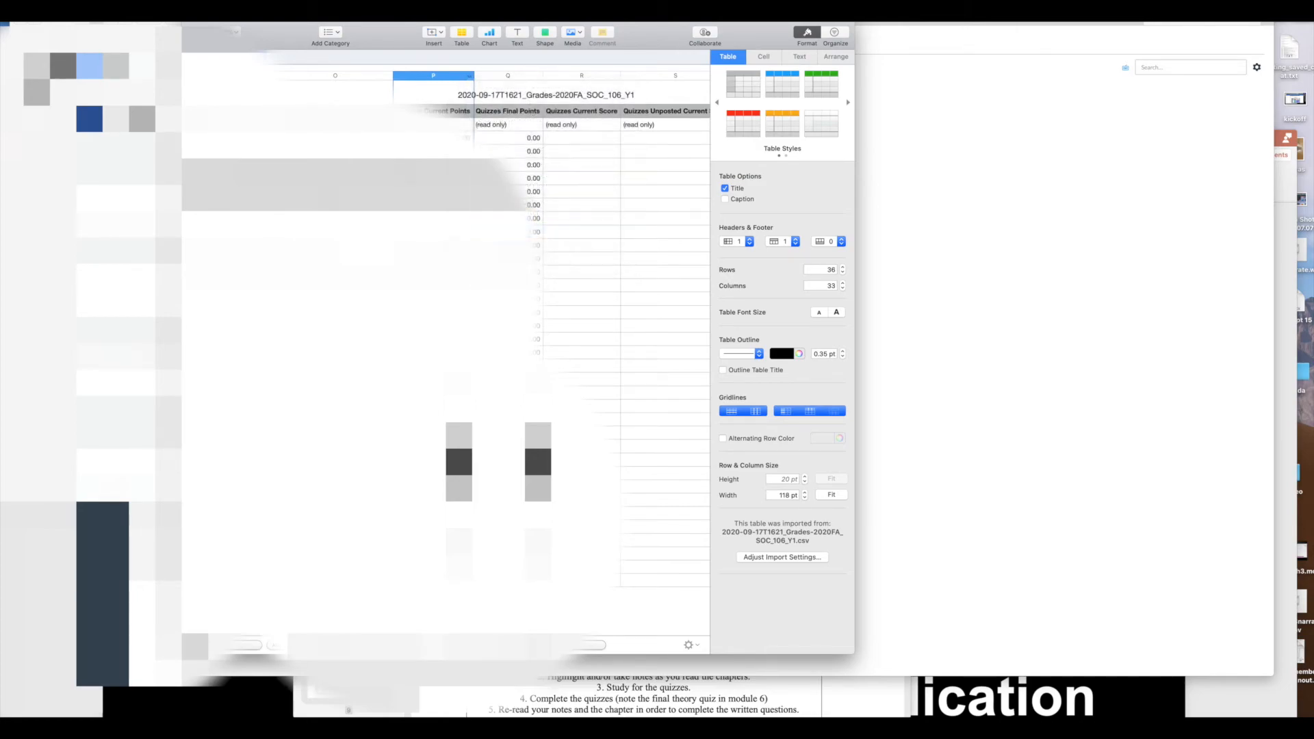
Step: Look over the remaining score columns and enter the label Grade in the Section column of the spreadsheet
scroll(445, 342, "right", 10)
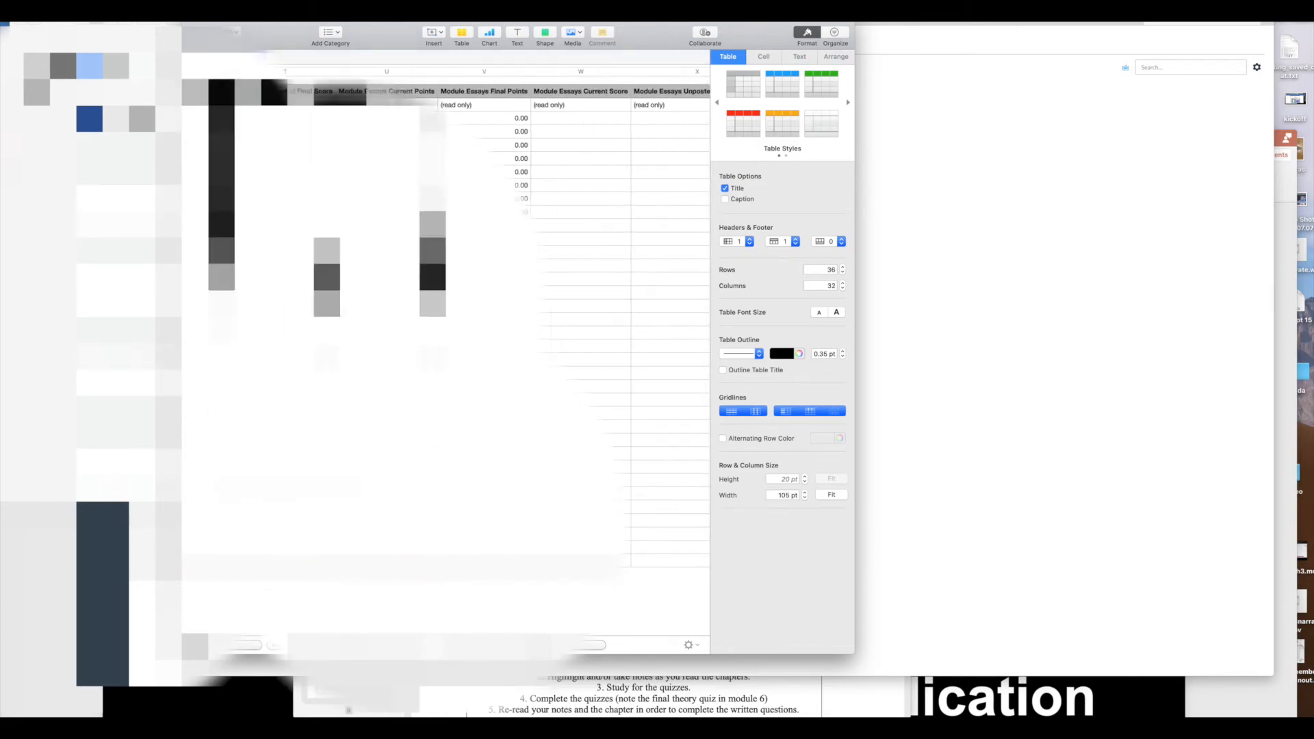
scroll(404, 543, "right", 10)
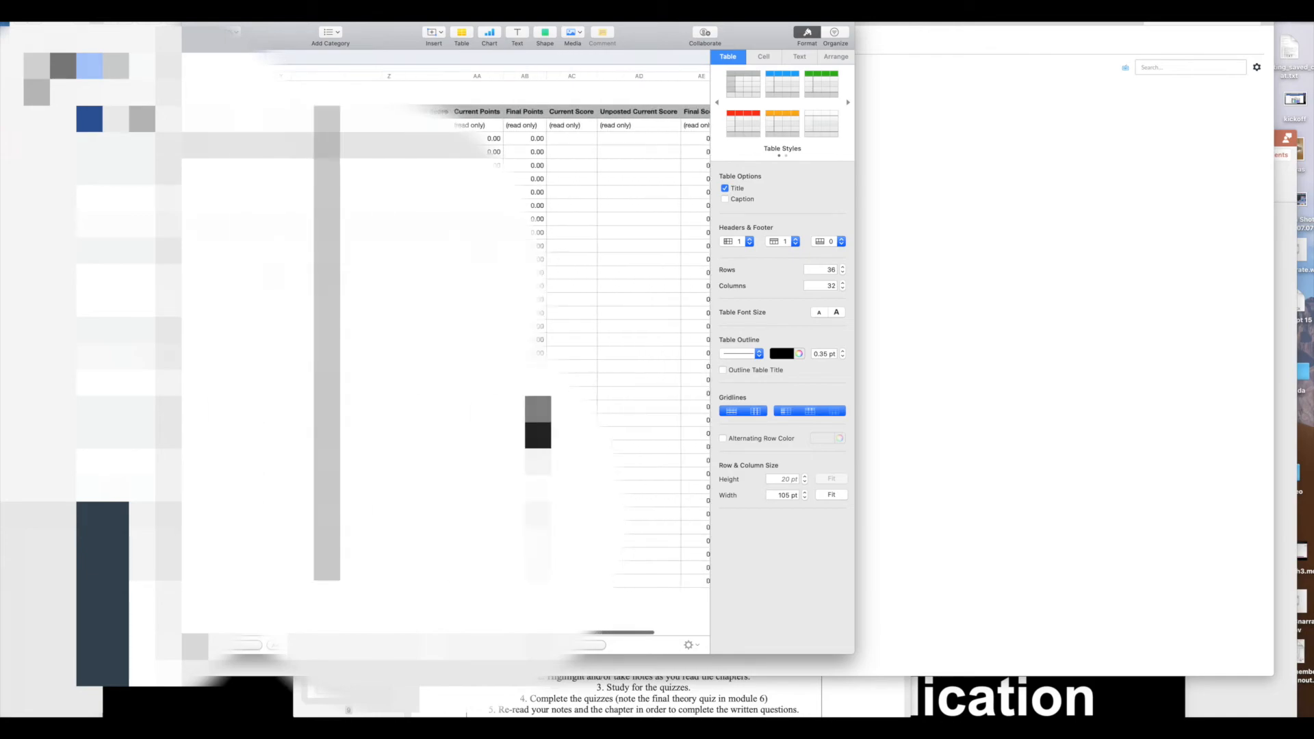
scroll(445, 343, "left", 15)
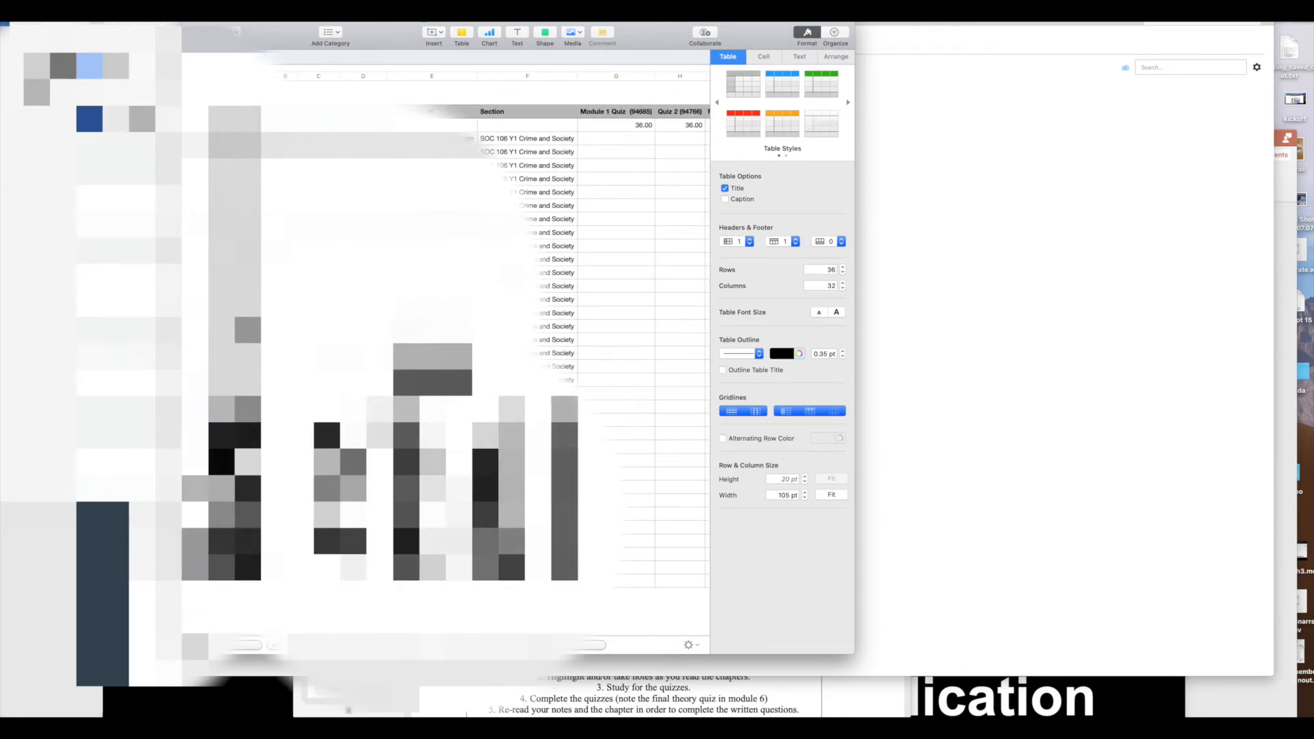
scroll(445, 342, "right", 3)
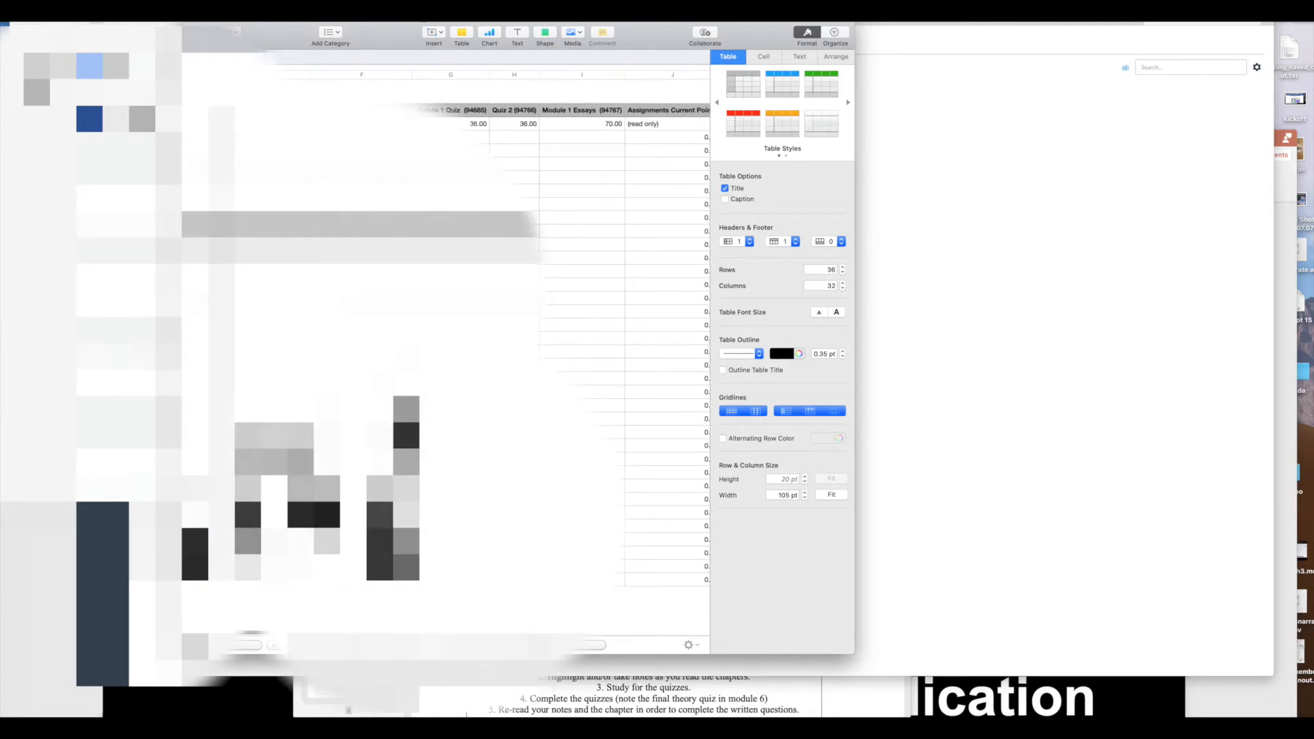
scroll(445, 342, "right", 1)
left_click(334, 145)
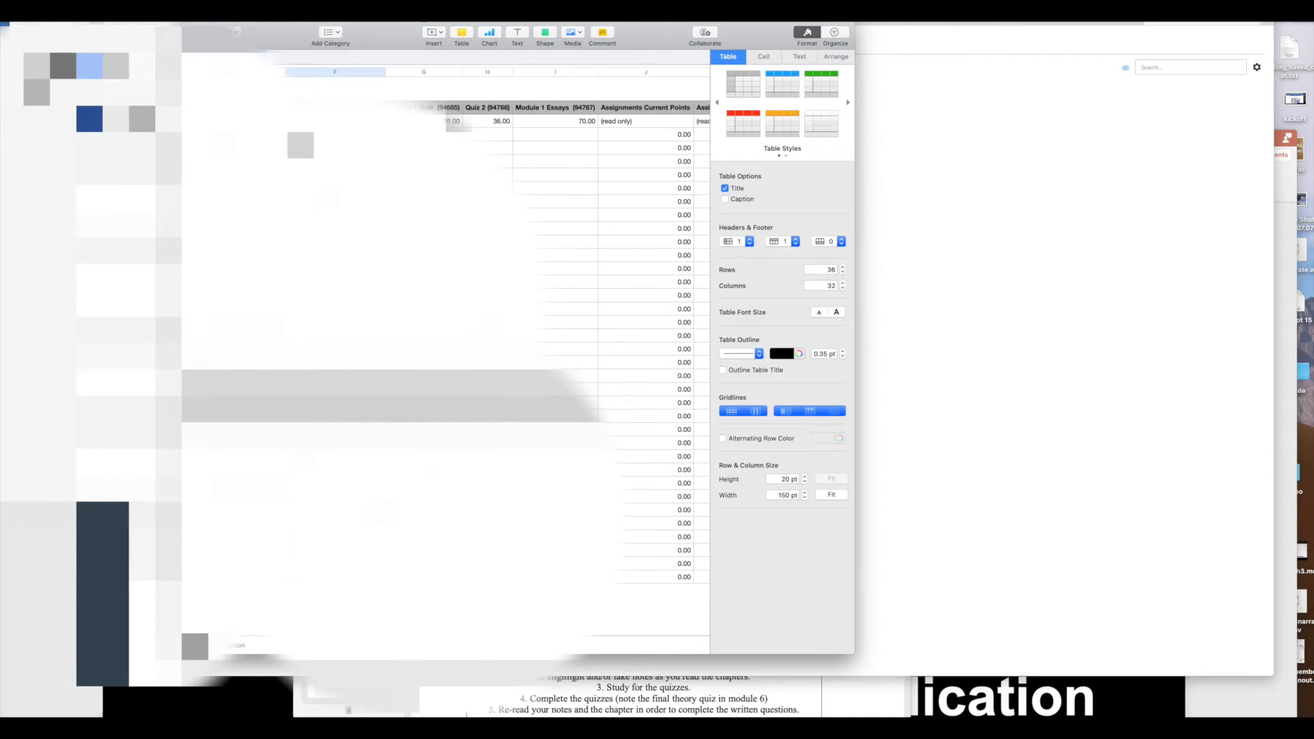
type("Grade")
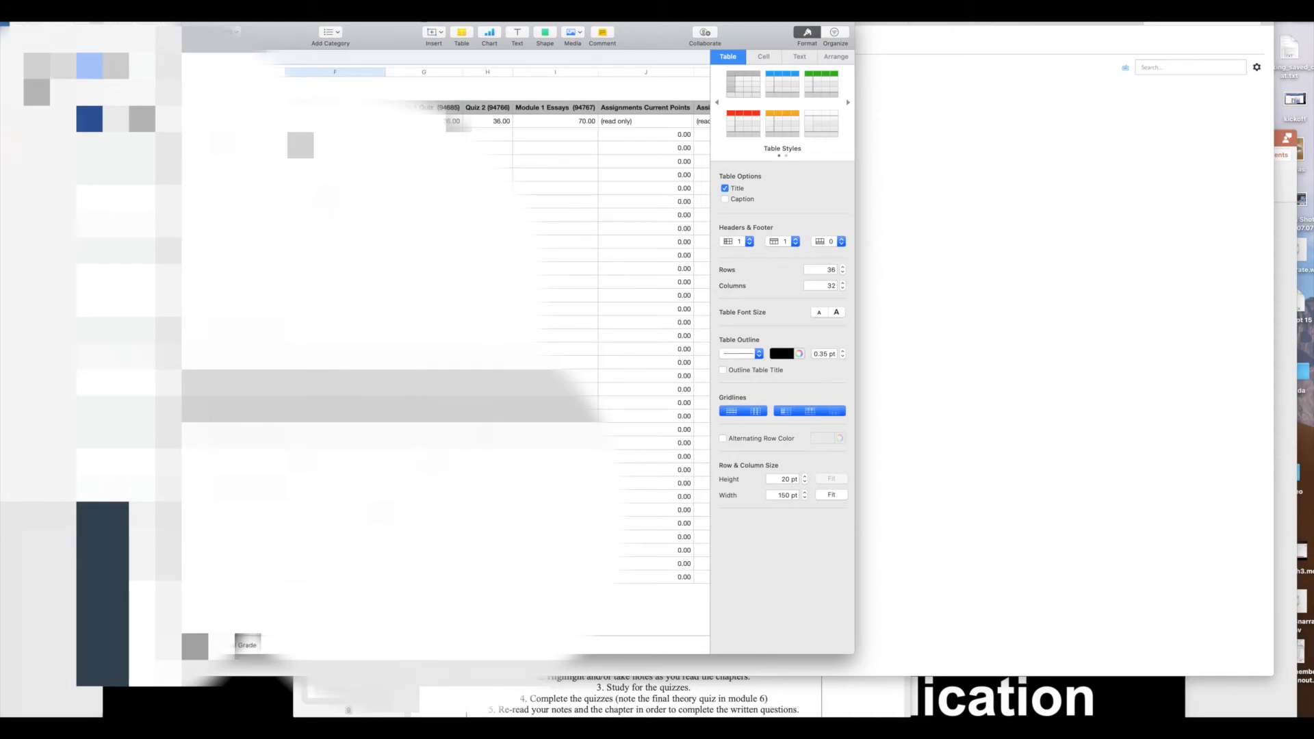
left_click(546, 177)
left_click(335, 176)
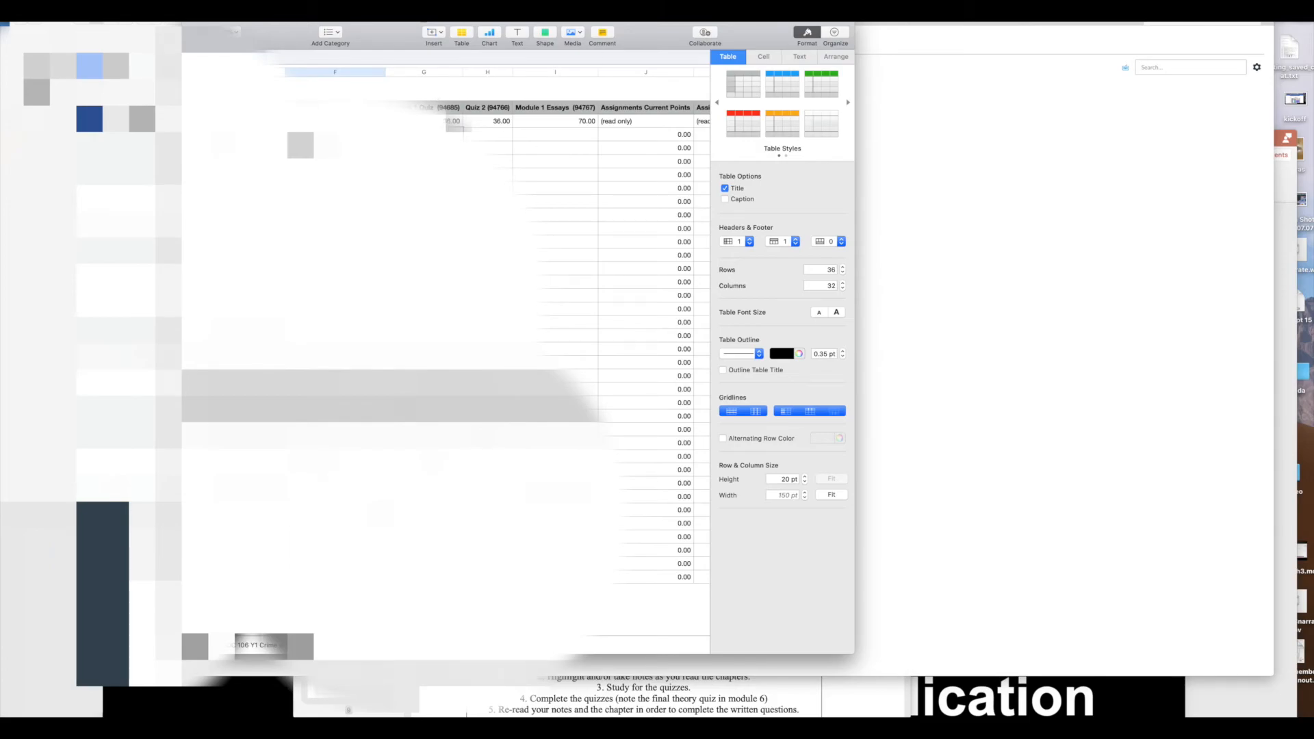
Step: Switch to the SOC 106 module document and review its grading scale and the points basis for the course grade
left_click(588, 695)
scroll(587, 486, "down", 2)
scroll(587, 486, "up", 10)
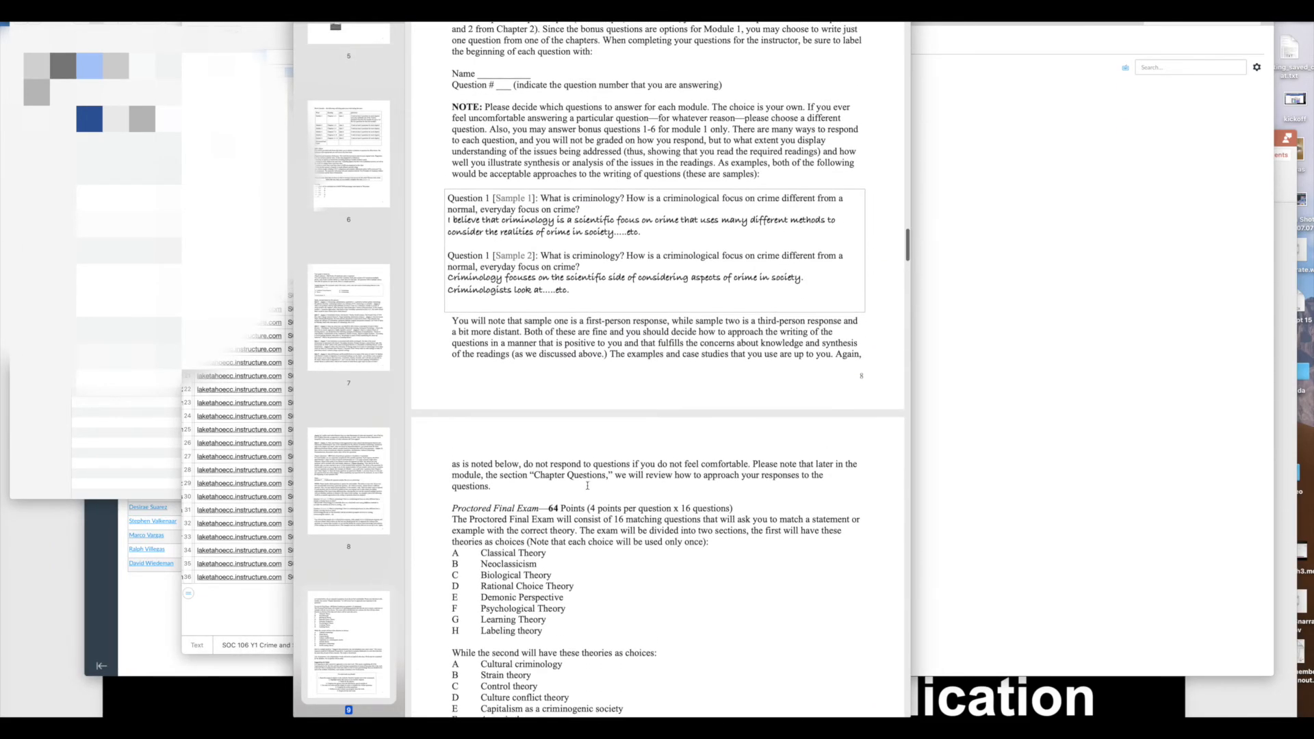
scroll(587, 487, "up", 15)
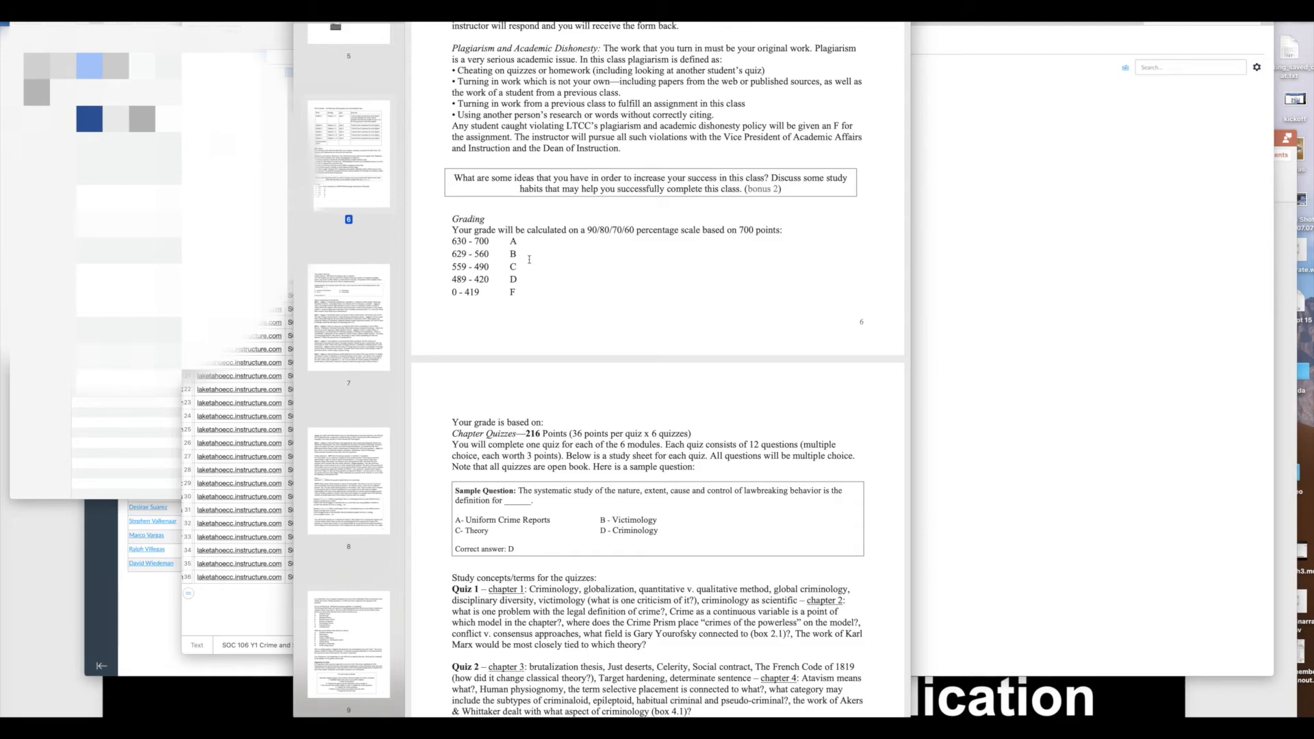
scroll(527, 259, "down", 2)
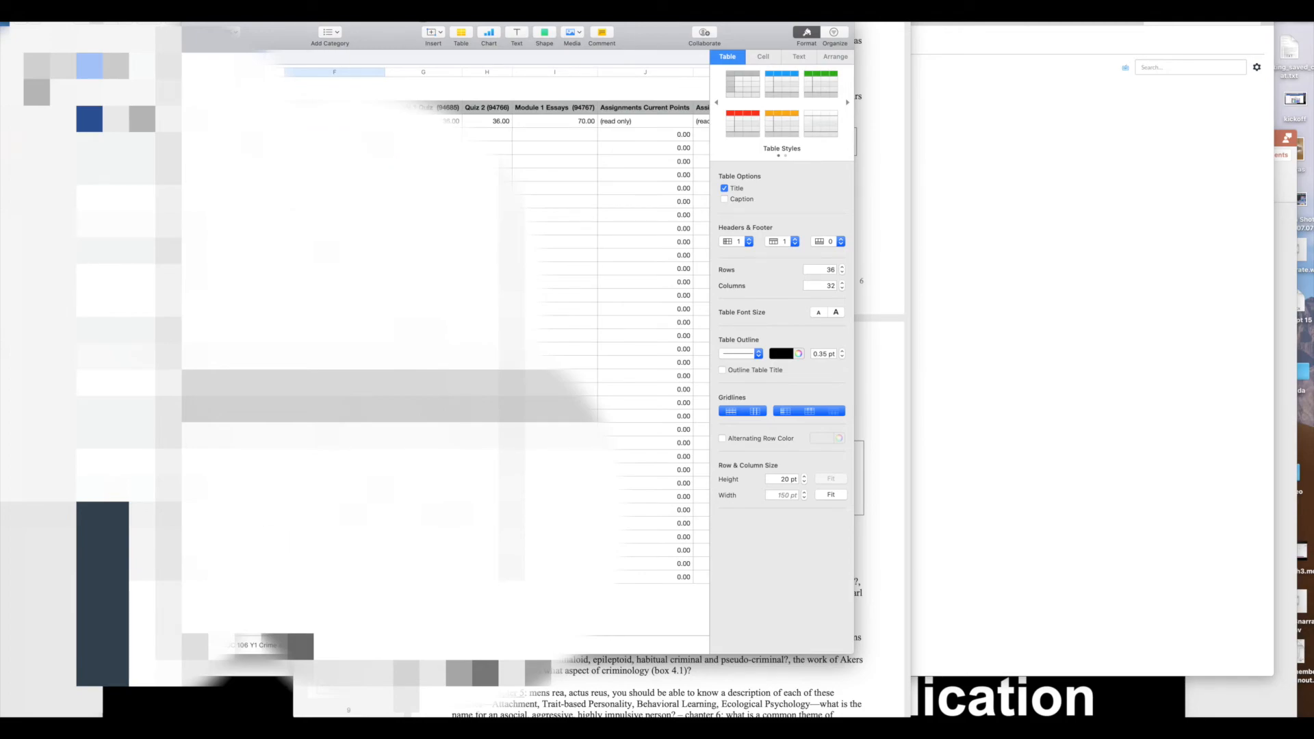
Step: Return to the grades spreadsheet and enter 629 for the first student in the Module 1 Quiz column
left_click(457, 131)
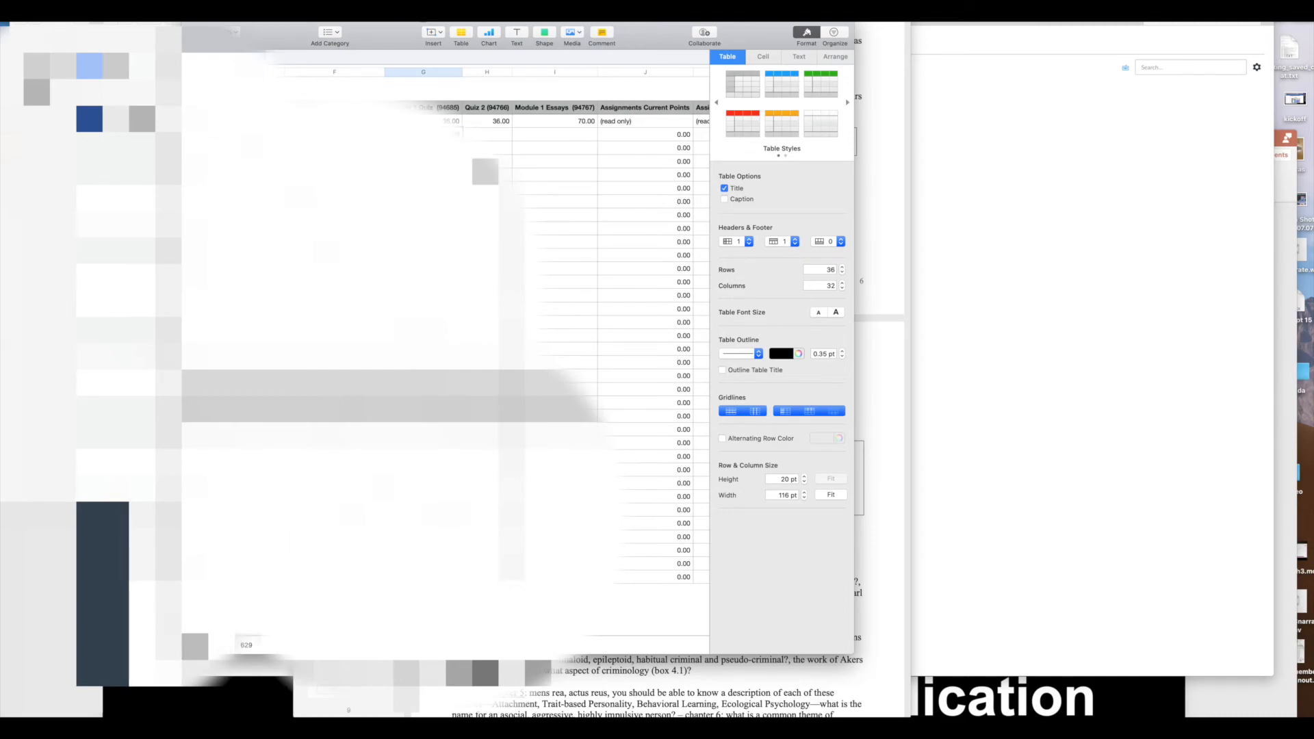
left_click(505, 174)
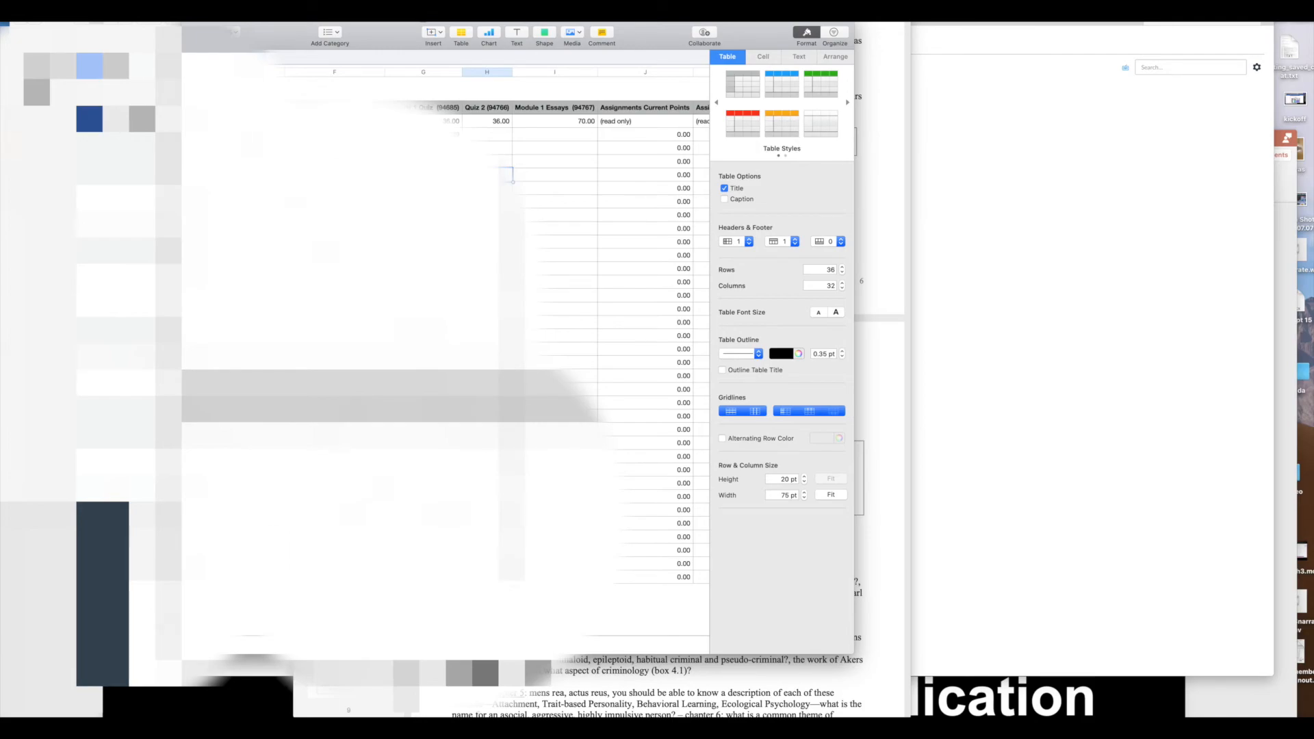
scroll(473, 136, "right", 10)
scroll(558, 164, "left", 15)
scroll(580, 170, "right", 3)
double_click(466, 135)
key("super+a")
type("629")
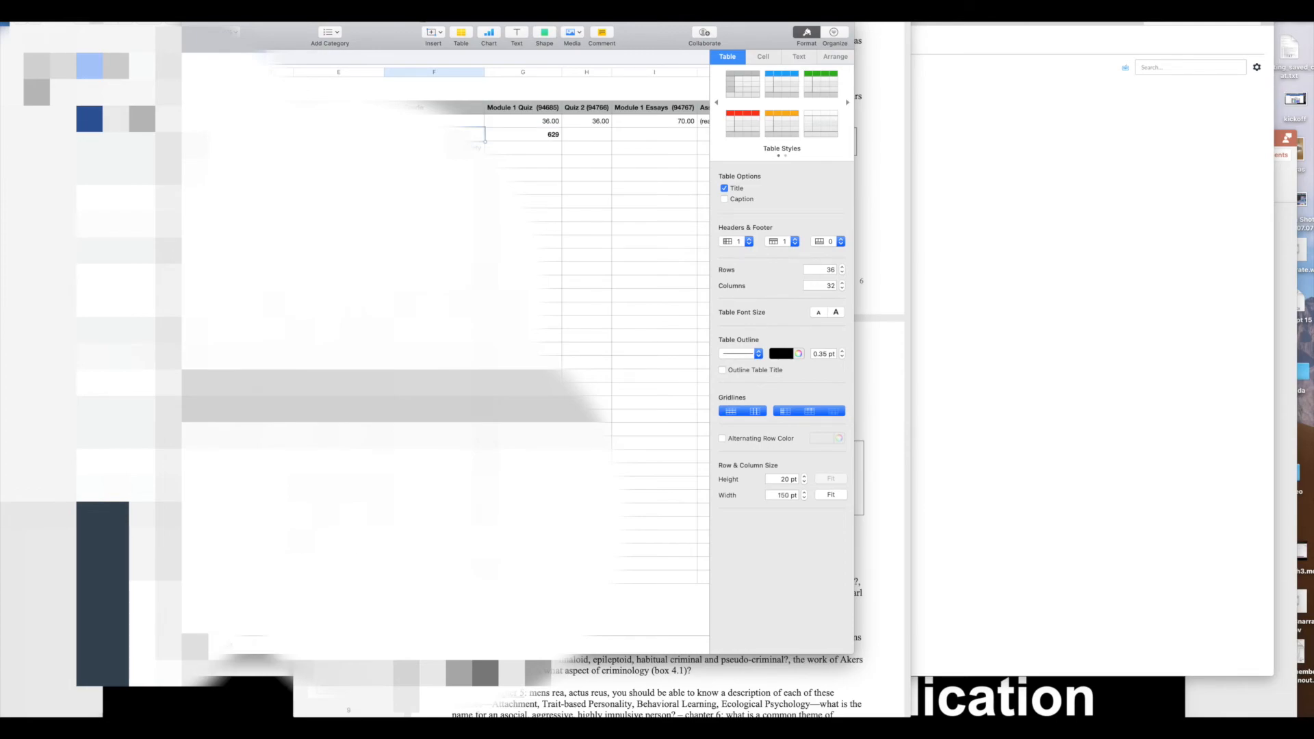
left_click(582, 210)
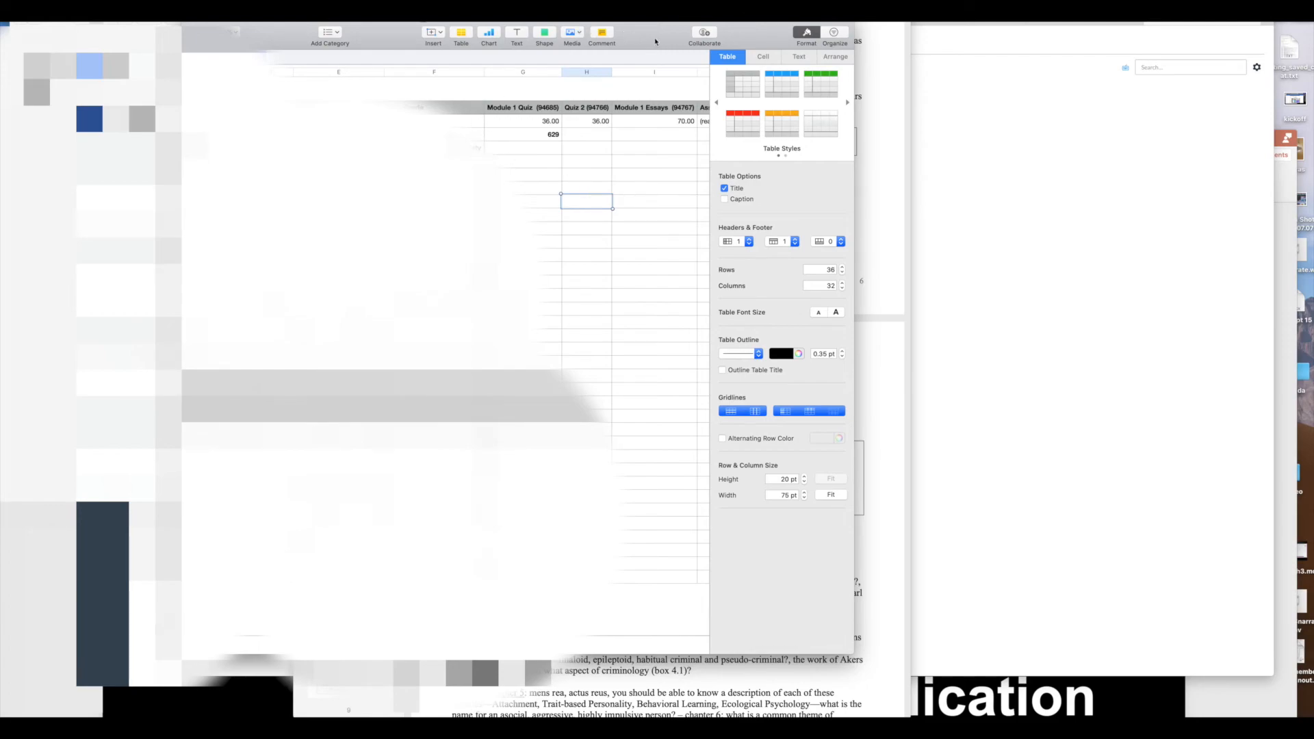
Step: Switch to Passport WebAdvisor in the browser and try to go back from the Final Grading page
left_click(1024, 144)
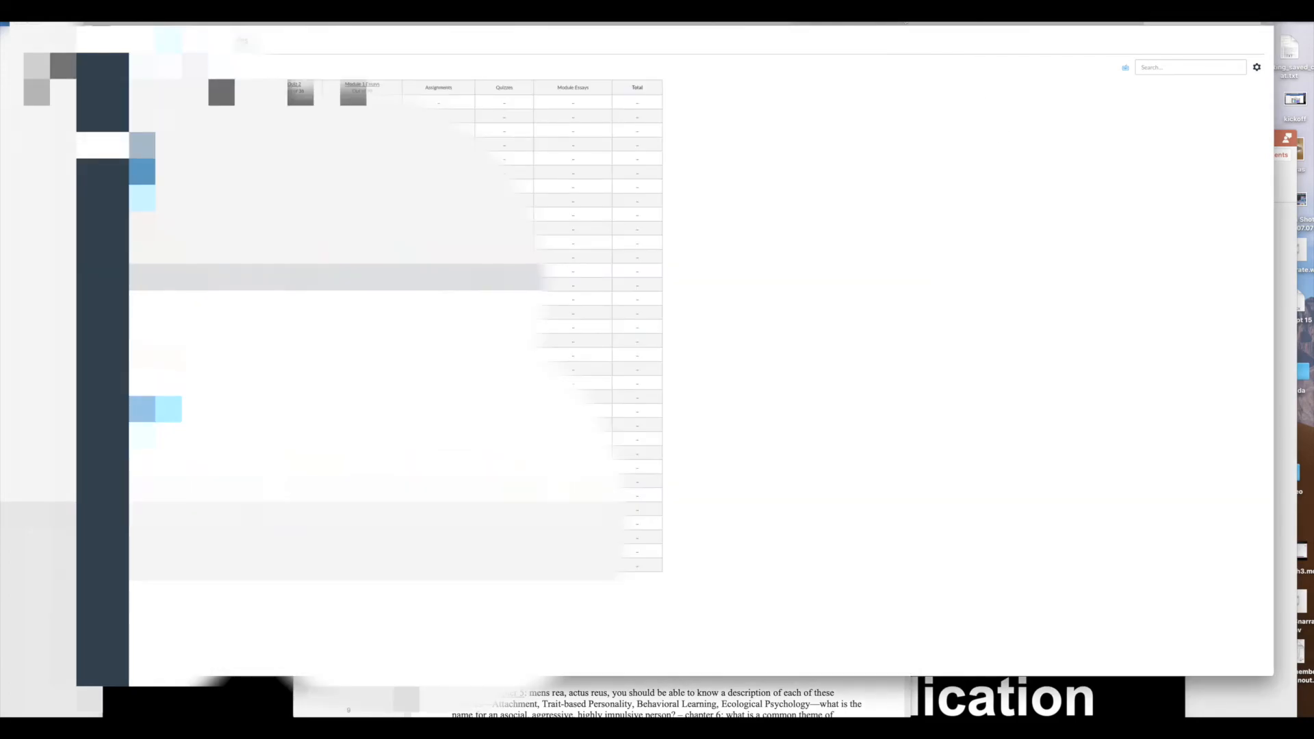
left_click(627, 25)
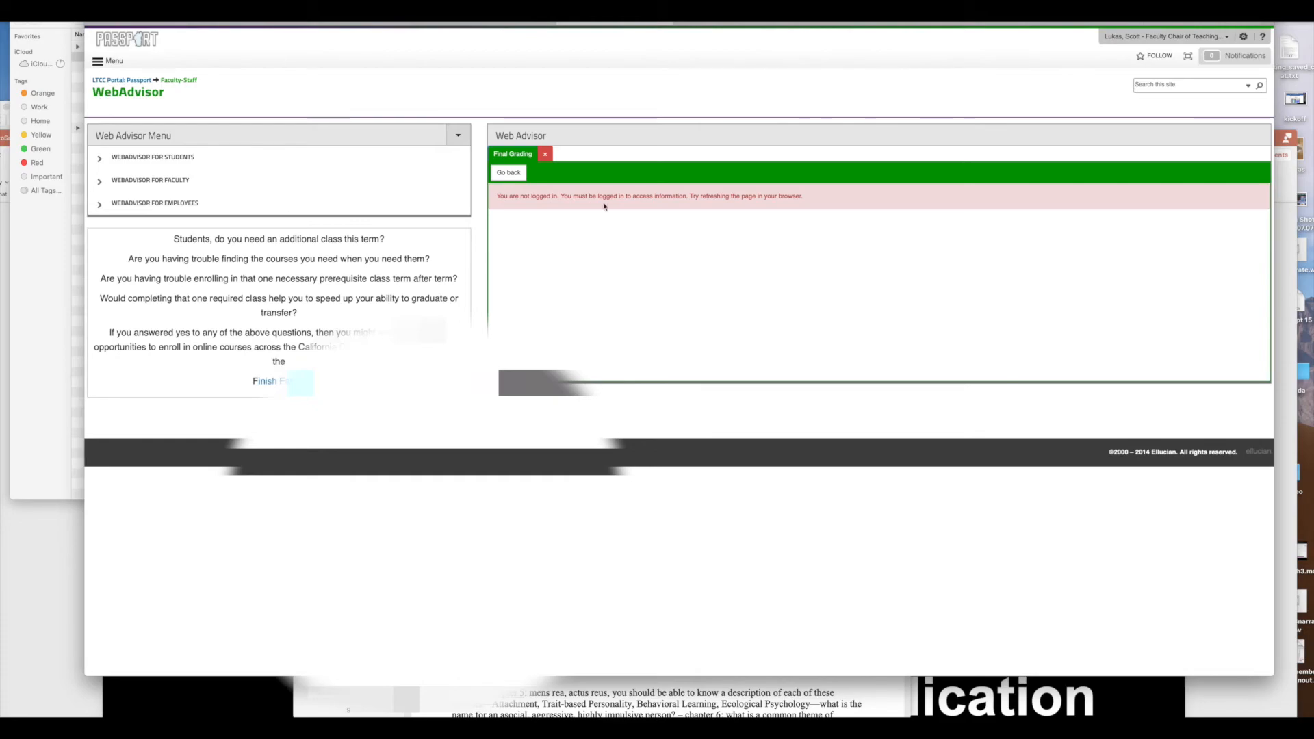
left_click(510, 175)
left_click(512, 176)
left_click(512, 176)
left_click(511, 176)
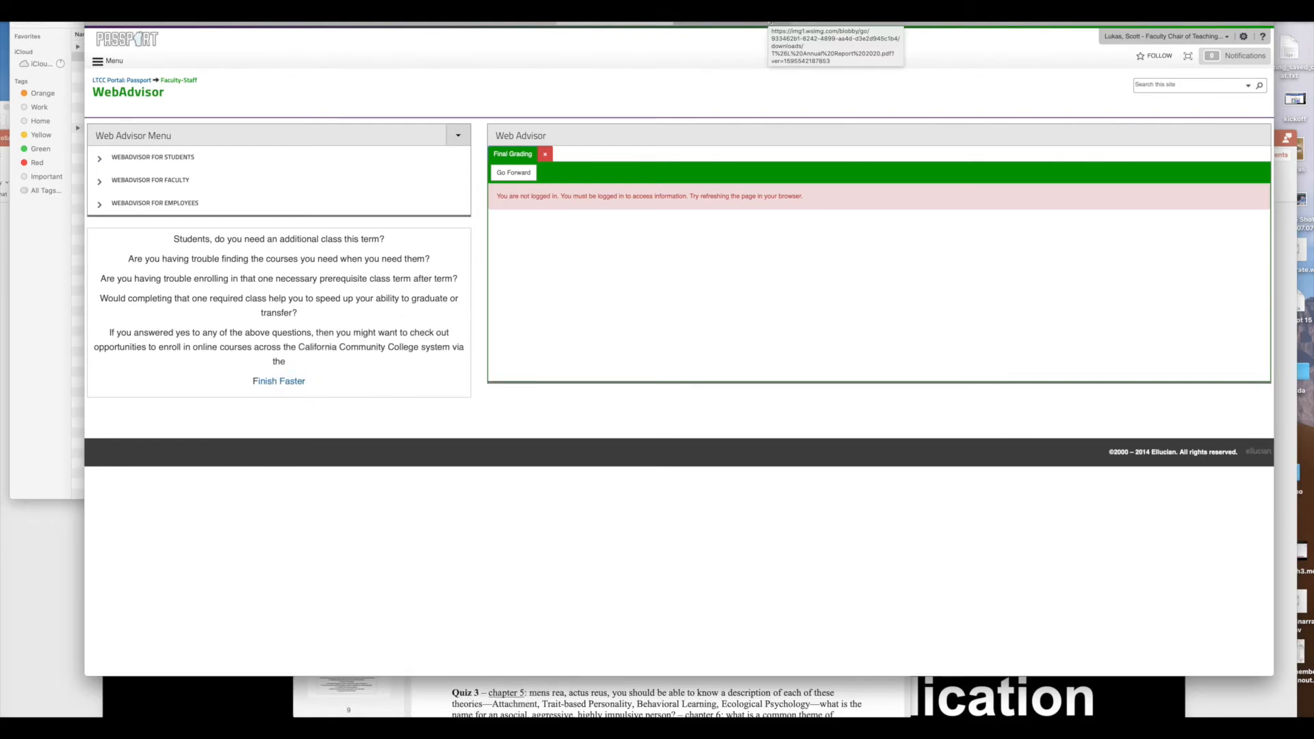
Step: Filter the gradebook section list to the Fall 2020 term and open the SOC-106-Y1 Crime and Society section
left_click(515, 23)
left_click(640, 39)
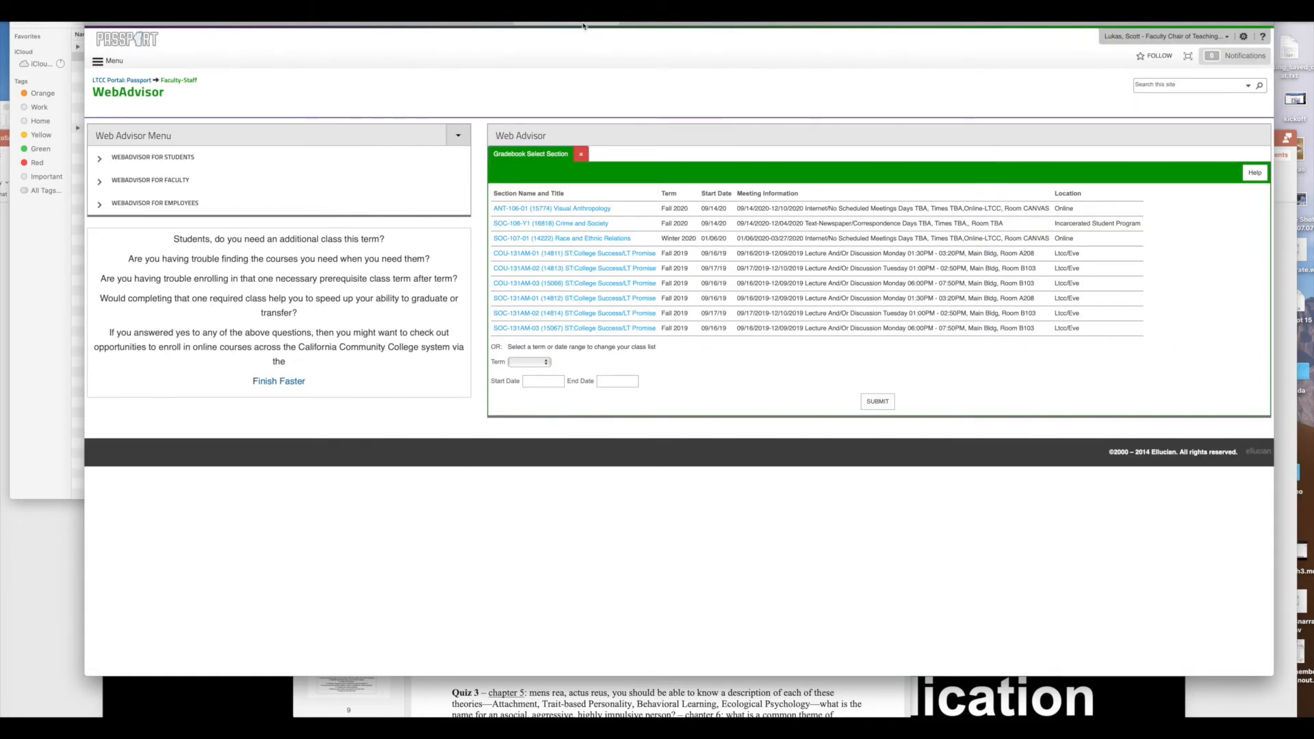
left_click(531, 362)
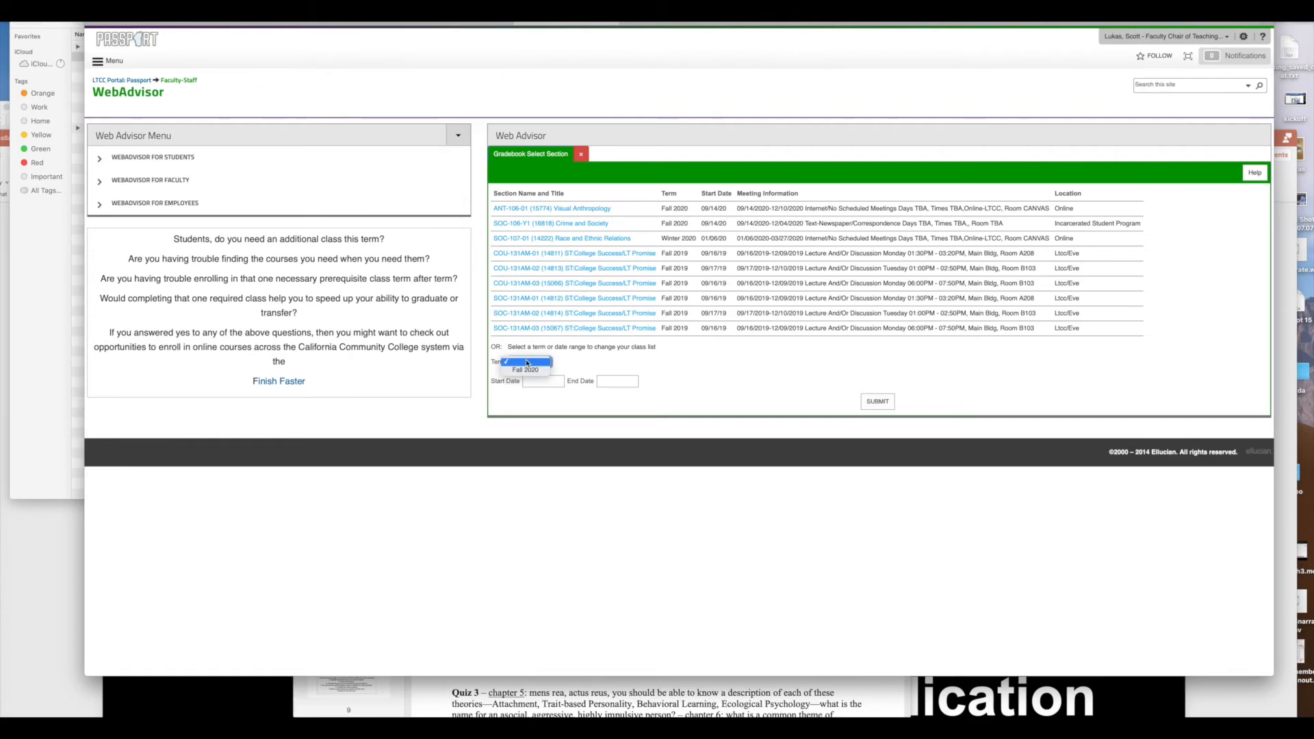
left_click(530, 370)
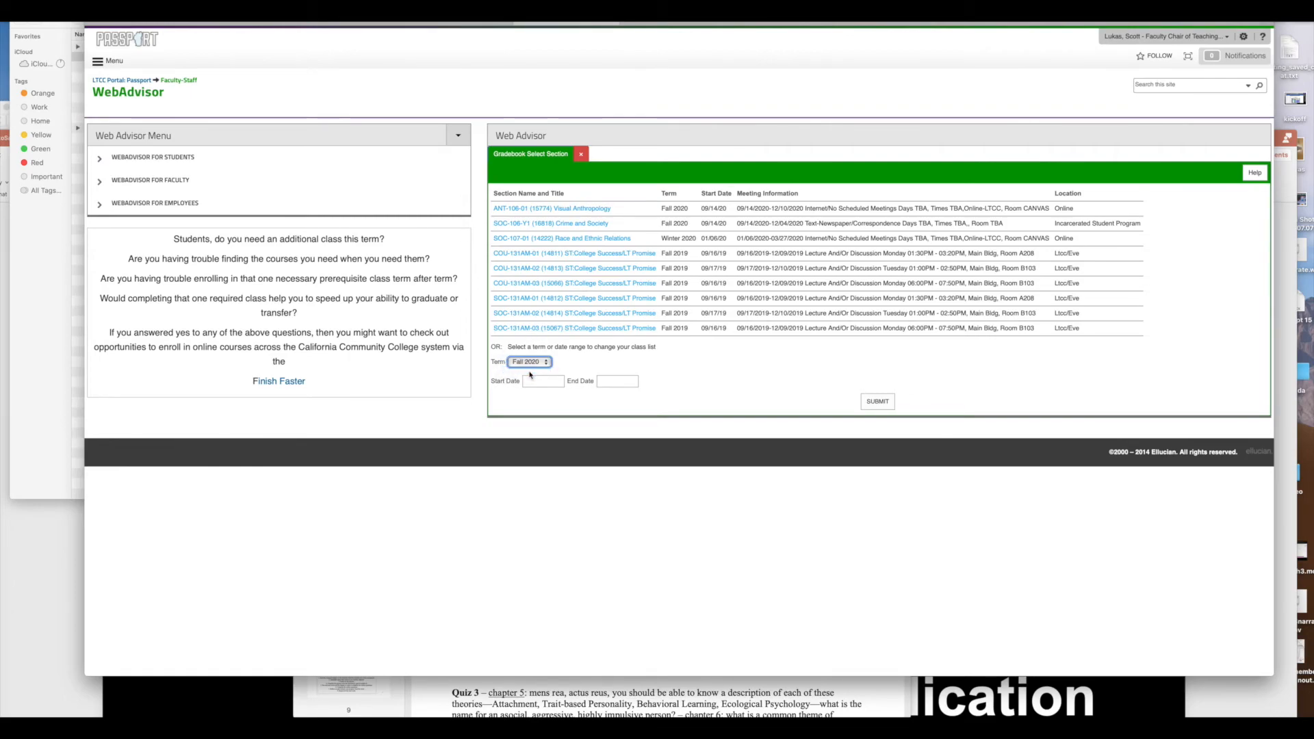
left_click(878, 401)
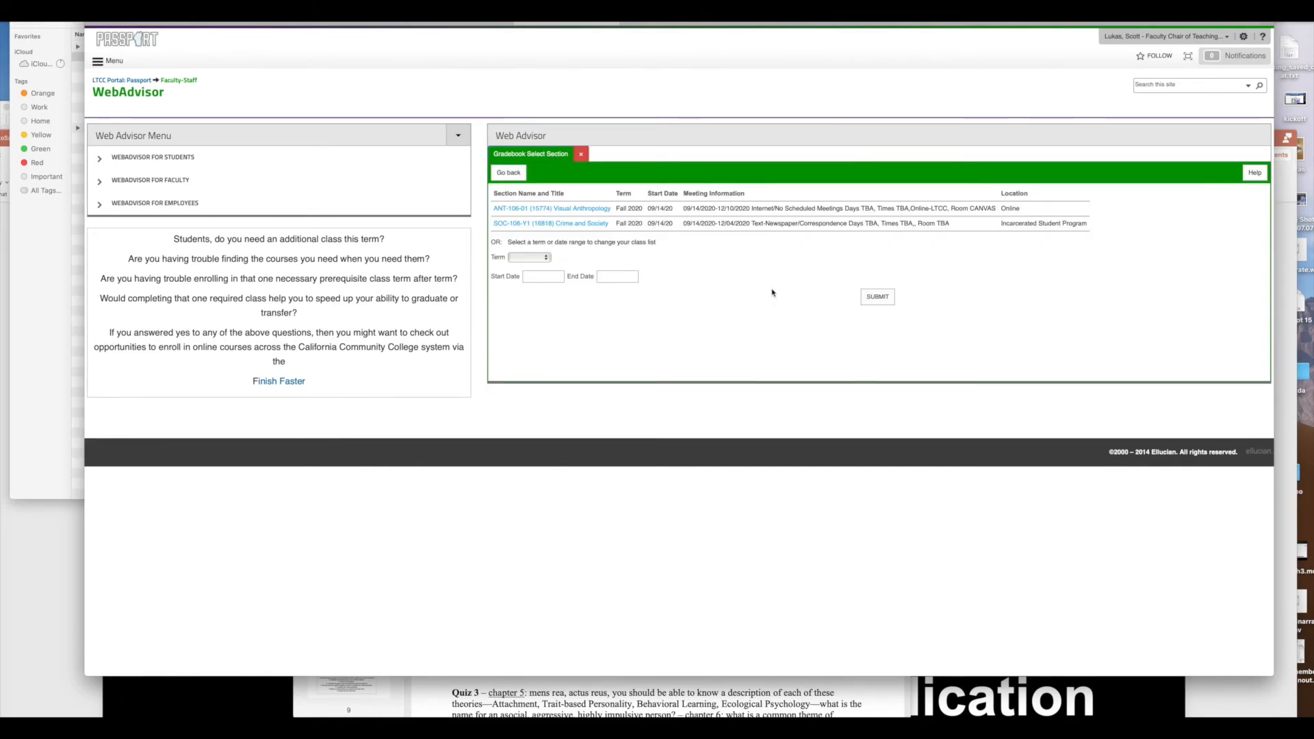
left_click(555, 224)
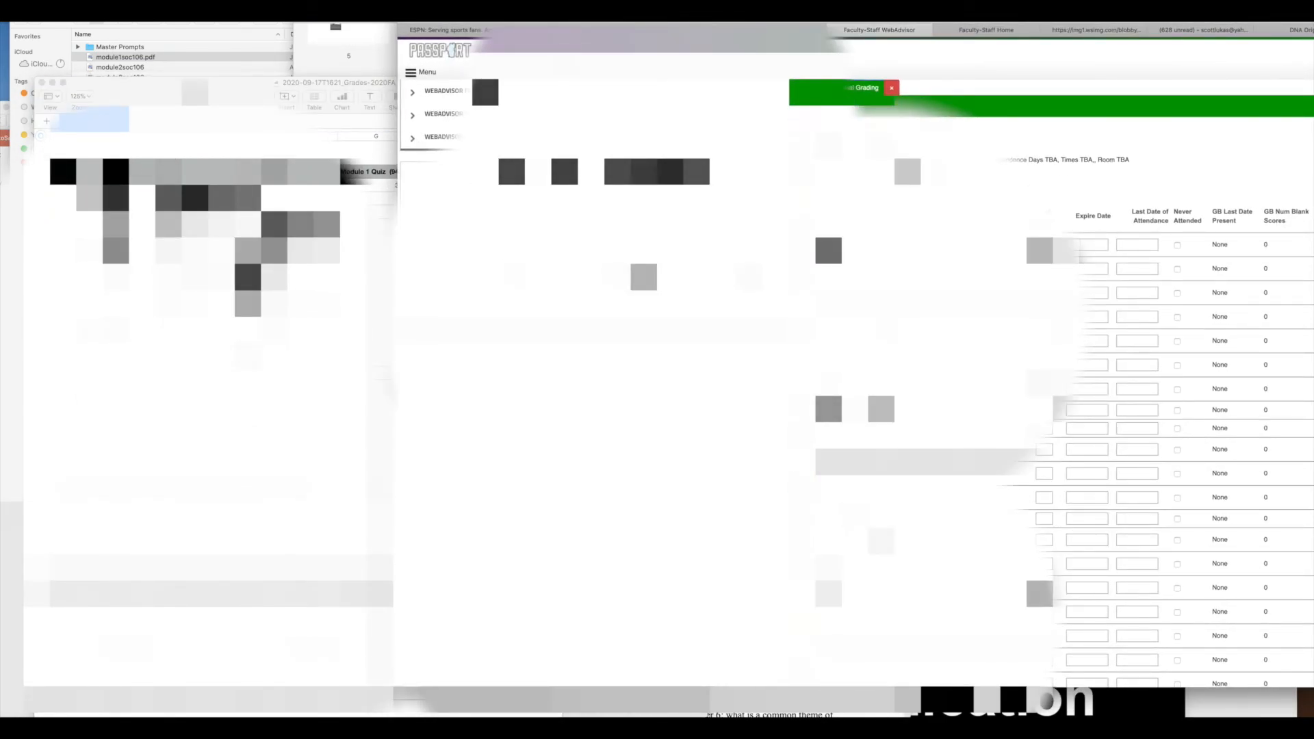
Step: Switch to the grades spreadsheet beside the Final Grading page and select the first student's Module 1 Quiz cell
left_click(249, 356)
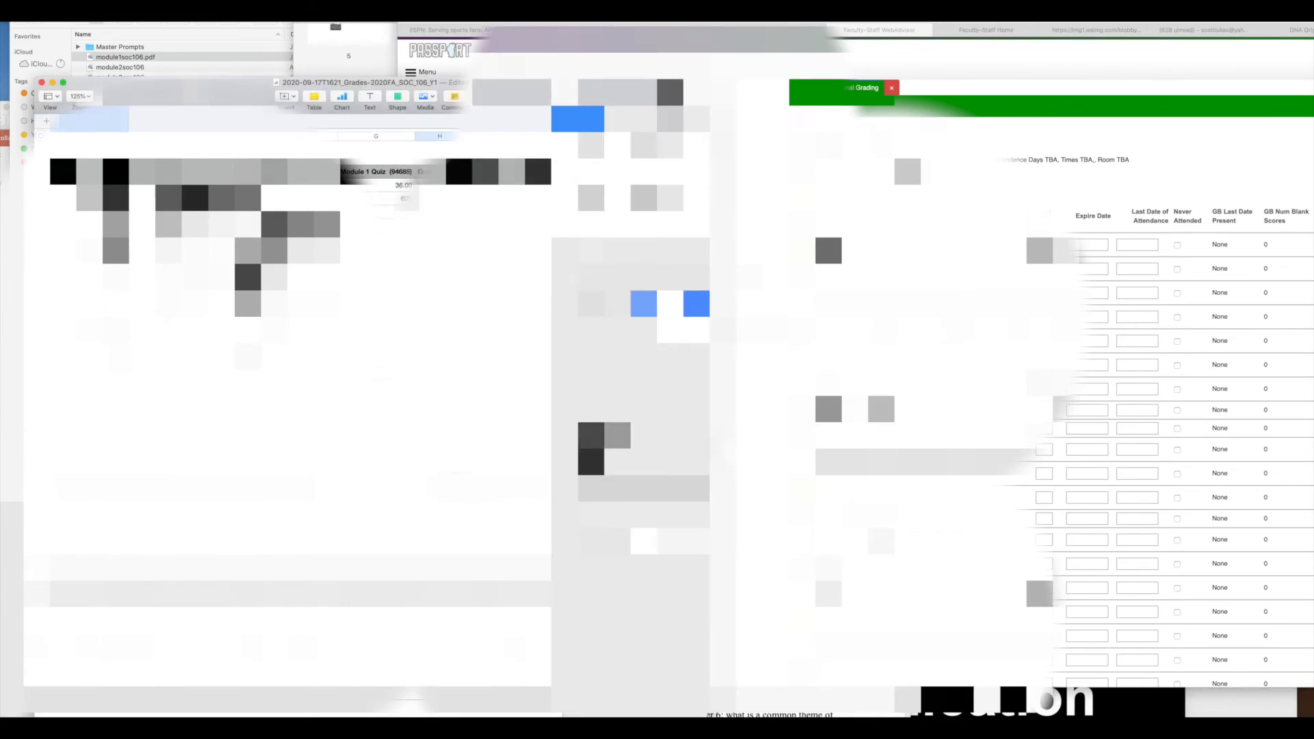
left_click(376, 199)
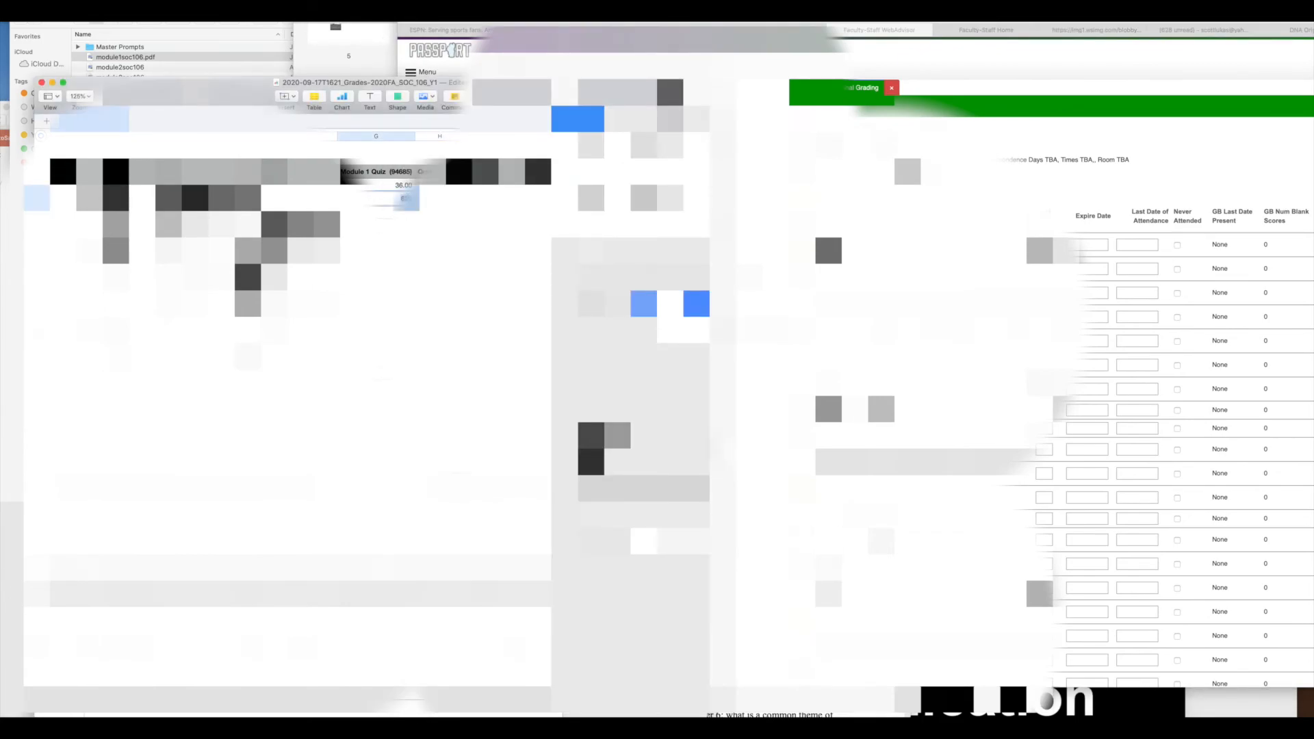